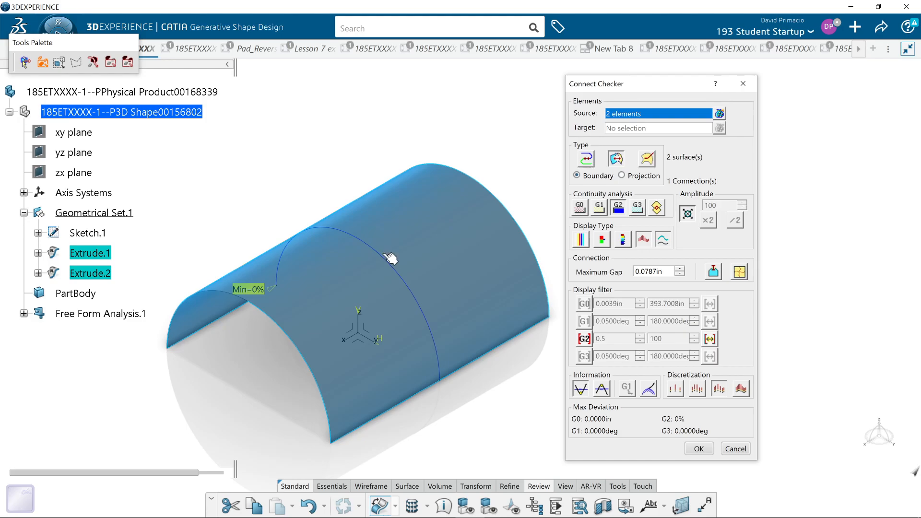
Accept the G2 connection analysis between the two extruded surfaces.
click(698, 450)
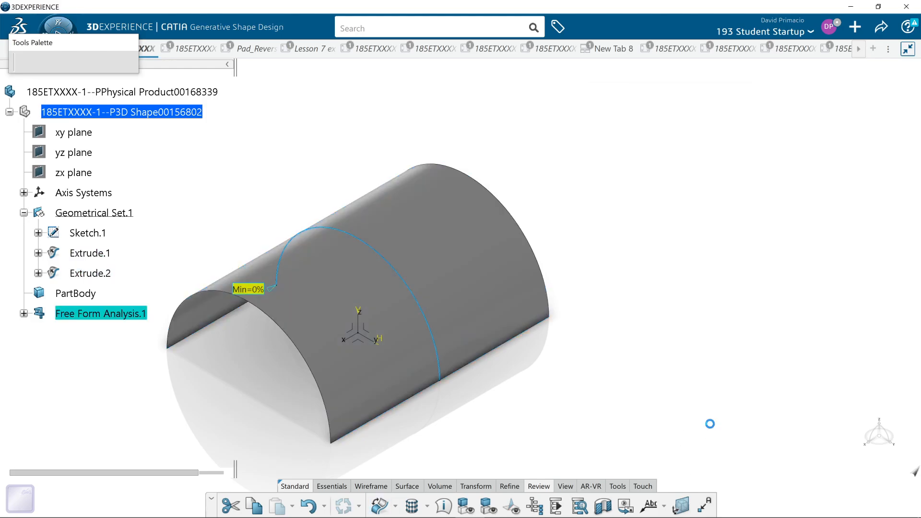
middle_drag(657, 390, 602, 365)
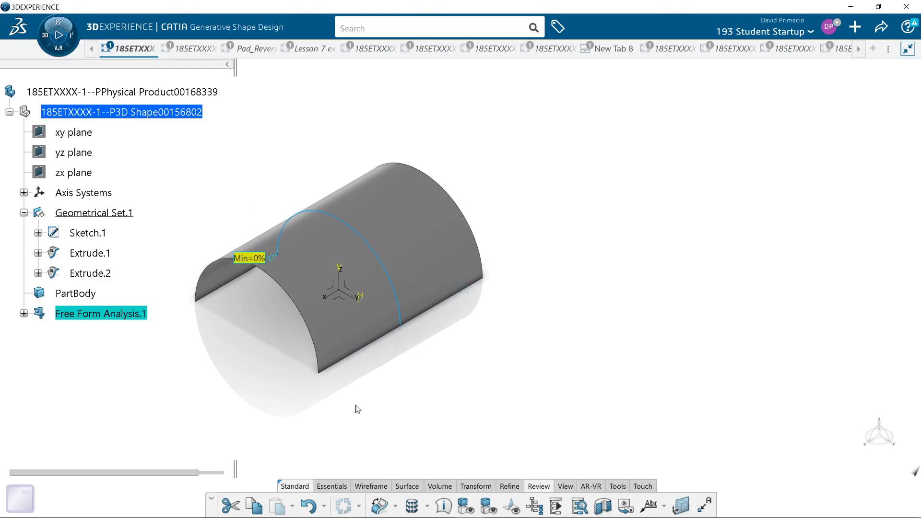
middle_drag(359, 409, 349, 389)
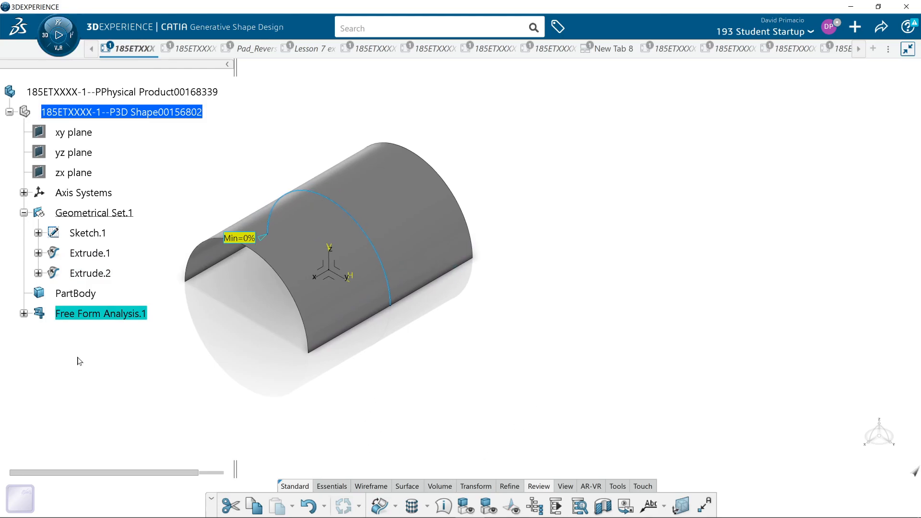
Start a new sketch on the axis system's yz plane and view the sketch plane face-on.
click(343, 265)
click(461, 354)
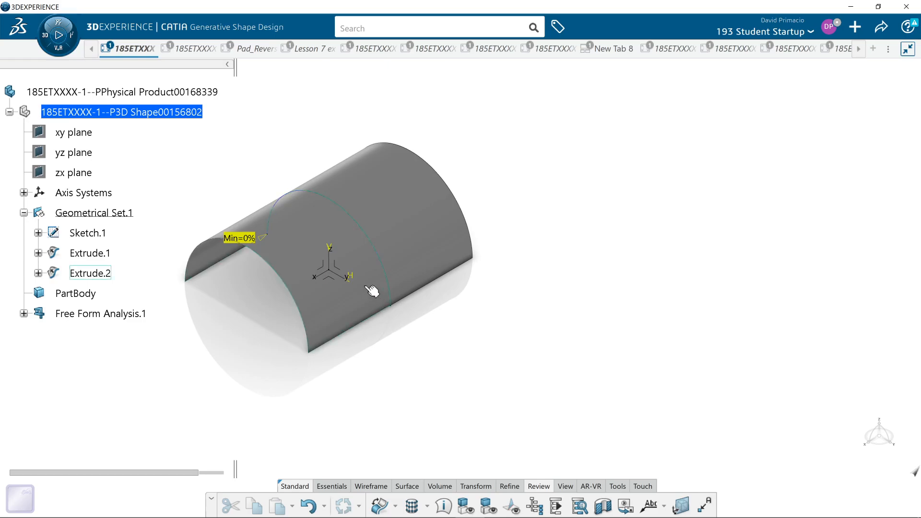
click(345, 273)
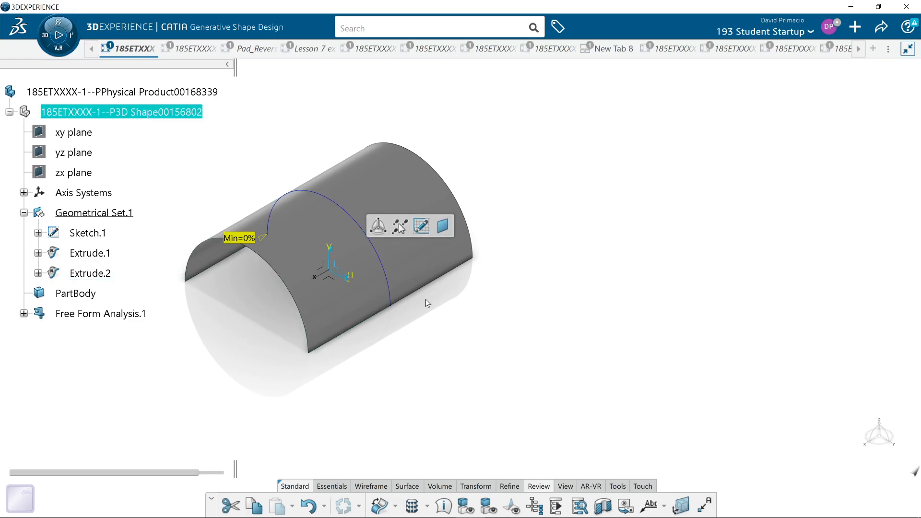
click(420, 227)
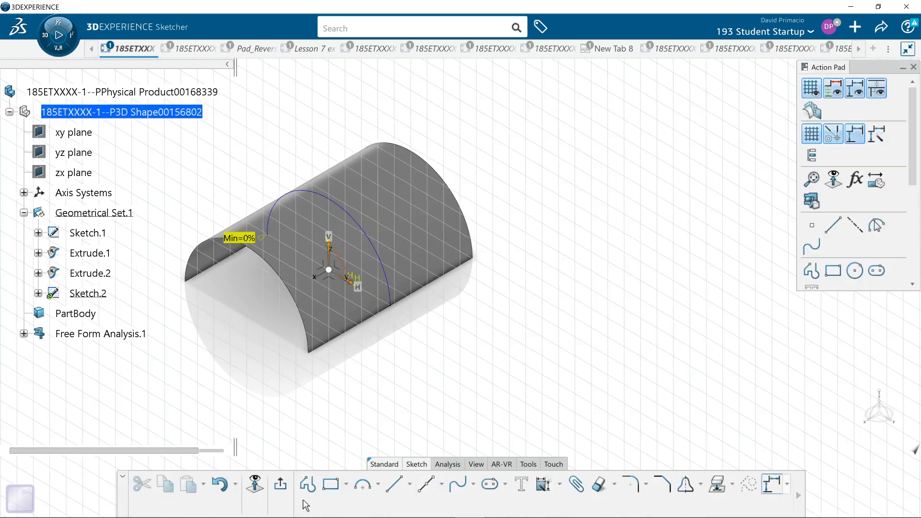
click(257, 485)
mouse_move(543, 354)
middle_down()
mouse_move(408, 365)
mouse_move(355, 393)
middle_up()
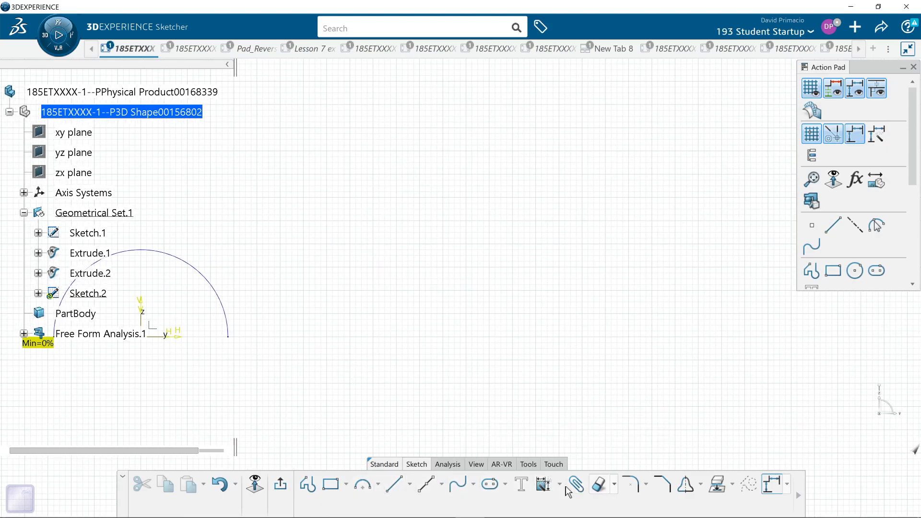
Draw a four-point arched spline beside the semicircle, from about (21.25, 1.25) in to (10, 1.25) in, and exit the sketch.
click(473, 484)
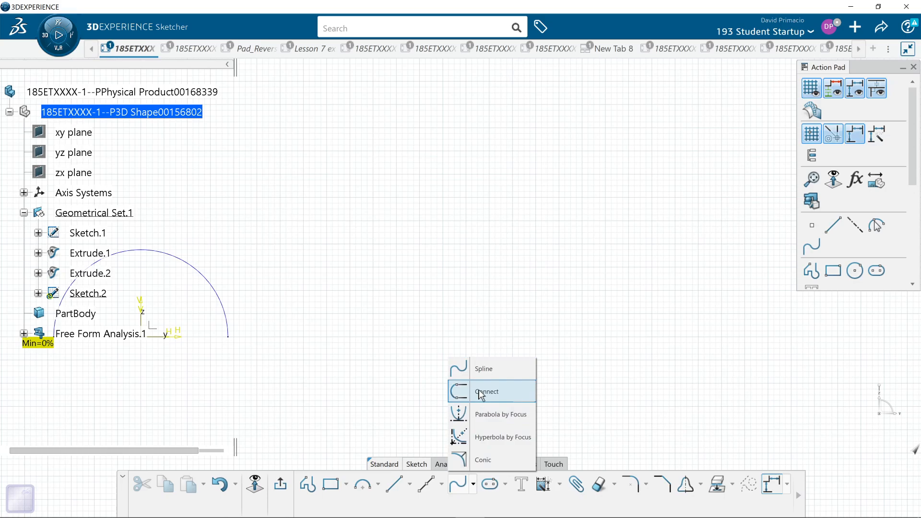
click(478, 368)
click(640, 307)
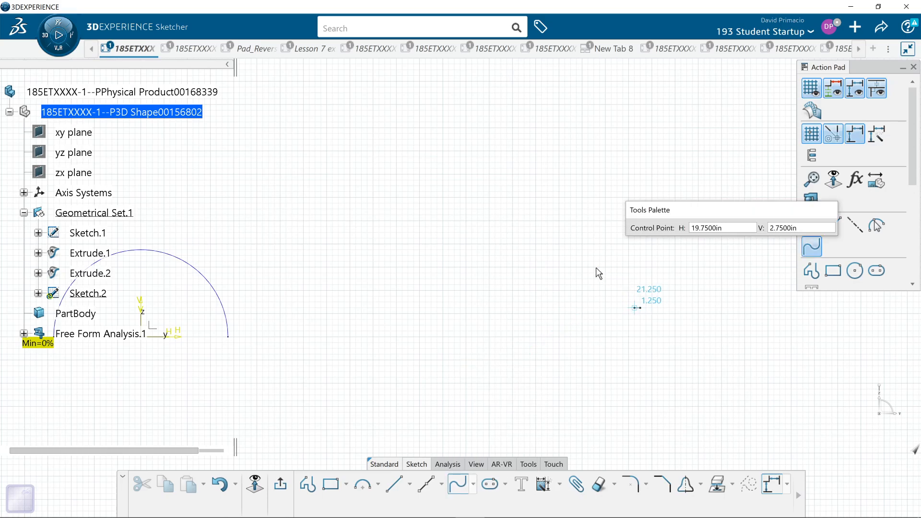
click(582, 249)
click(489, 244)
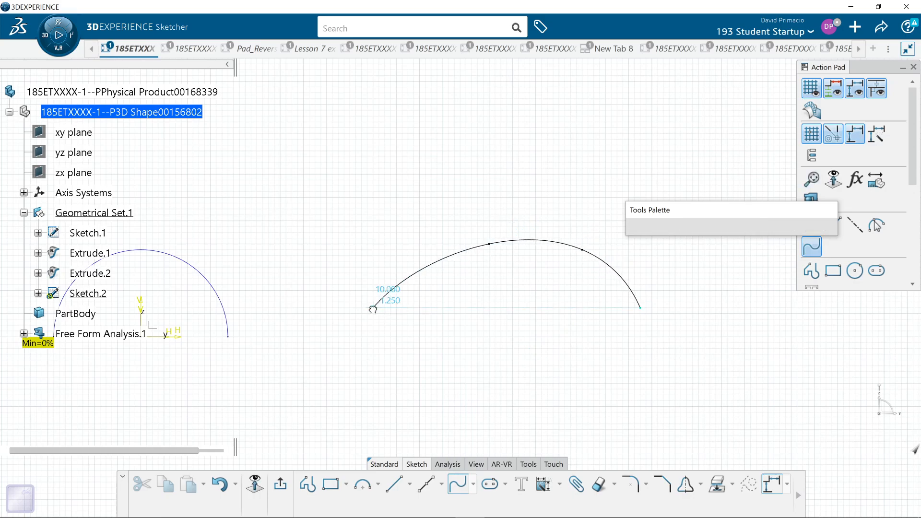
double_click(372, 307)
click(281, 485)
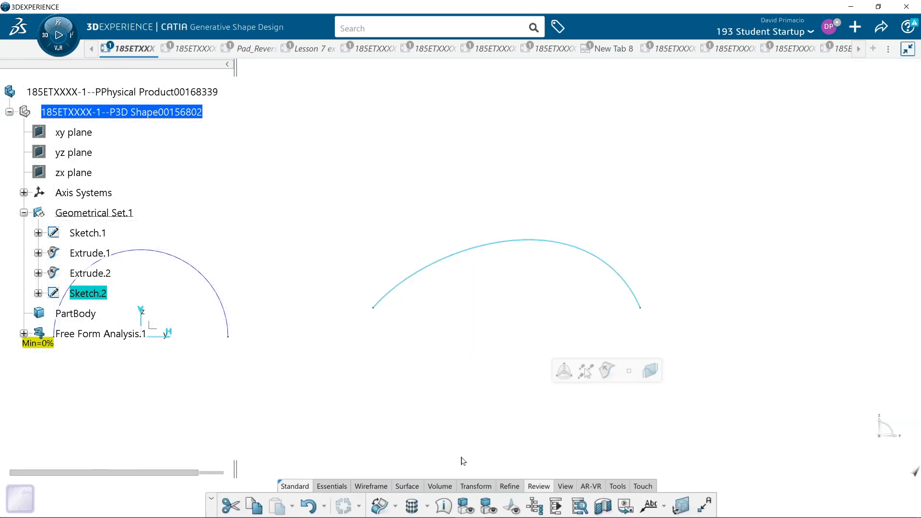
Show the new spline and the extruded surfaces in isometric view.
click(399, 486)
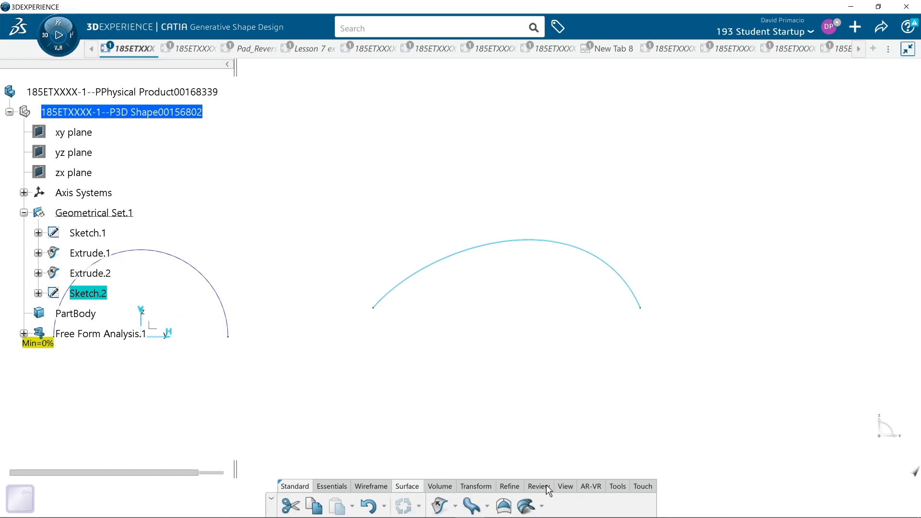
click(565, 488)
click(490, 505)
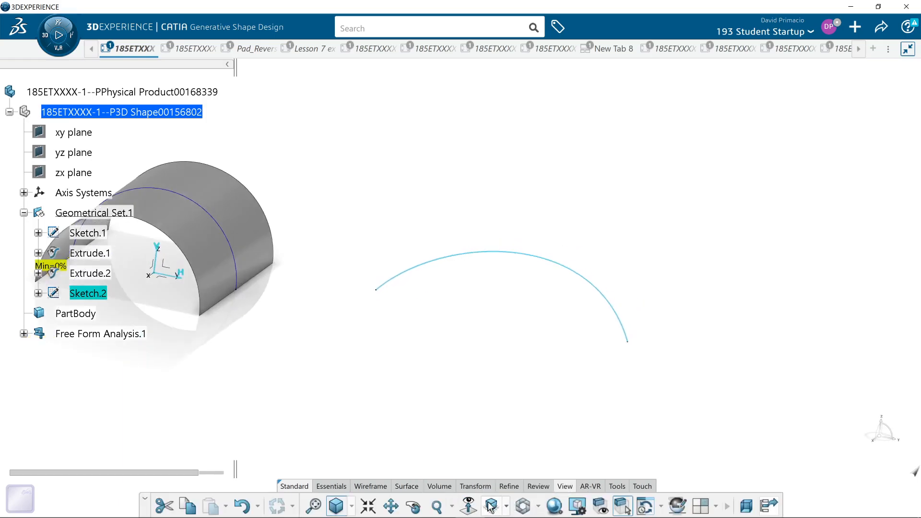
middle_drag(444, 453, 436, 406)
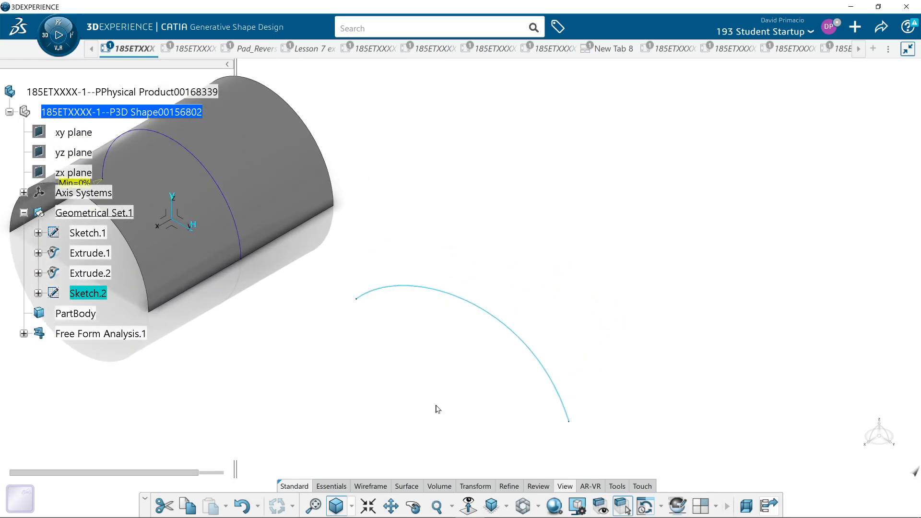
click(406, 487)
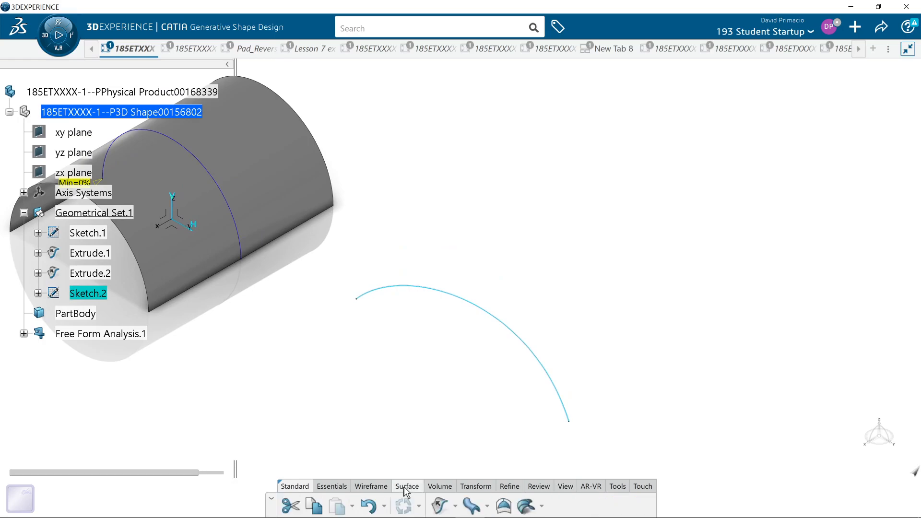
click(439, 506)
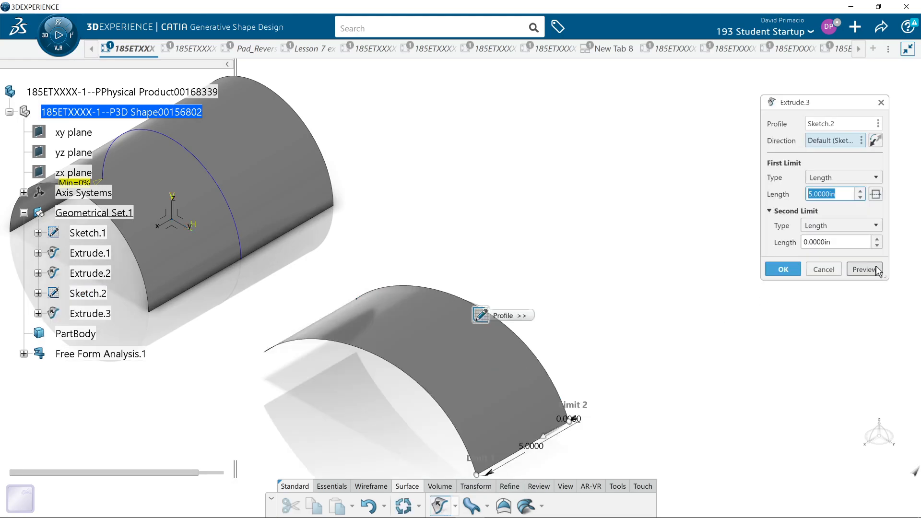
click(823, 269)
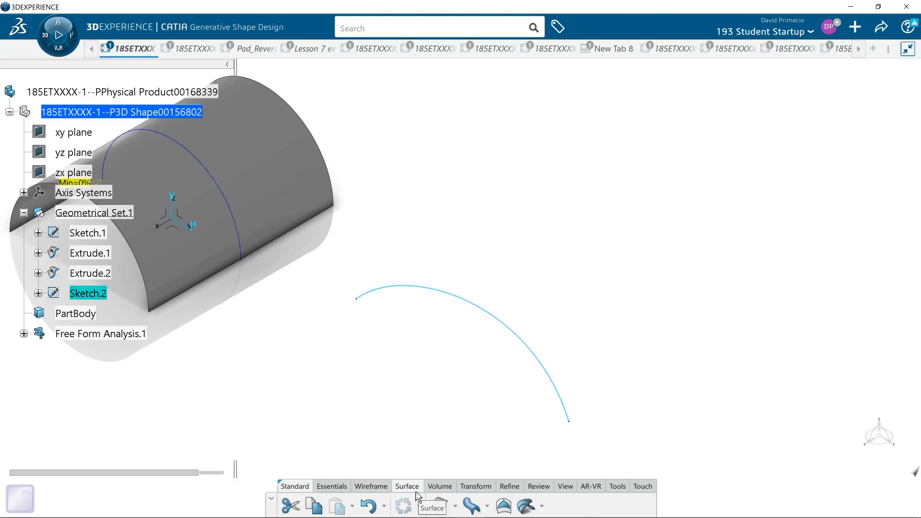
Define a Sweep of the spline sketch with the "With reference surface" subtype, xy plane as surface and the same sketch as guide curve.
click(472, 506)
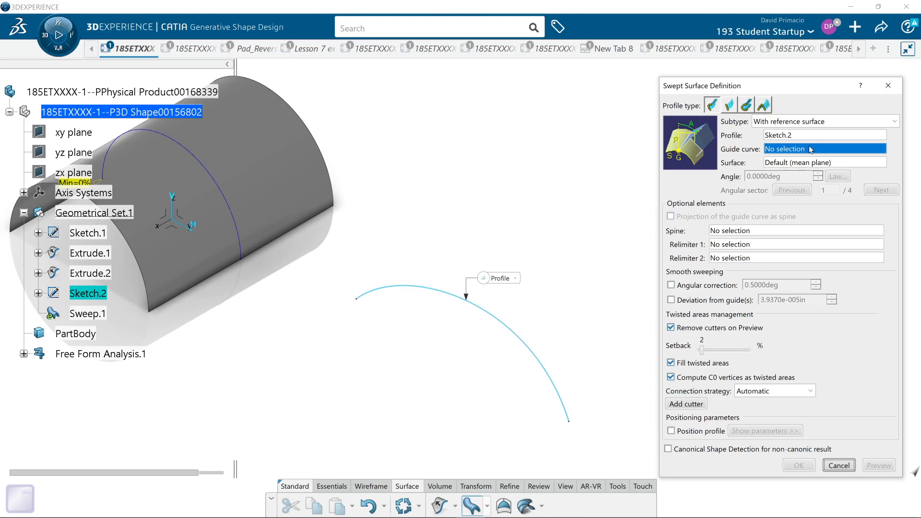
click(775, 124)
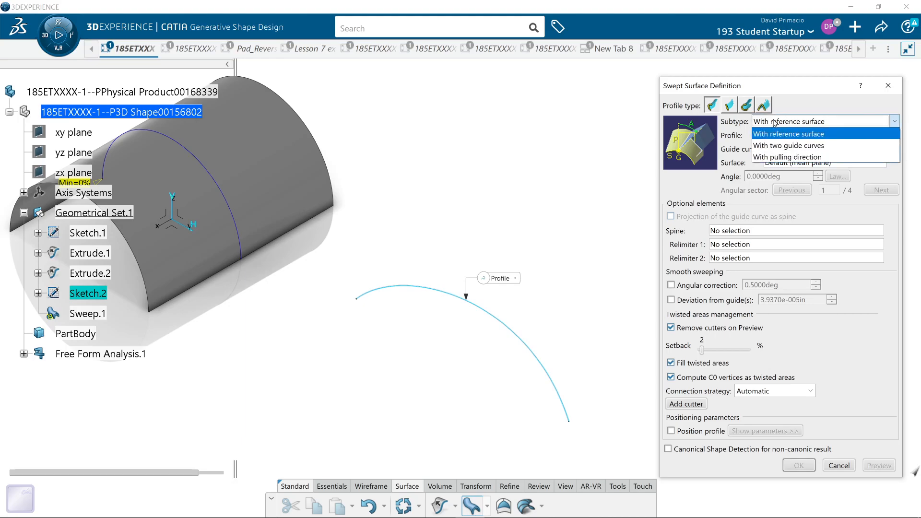
click(775, 135)
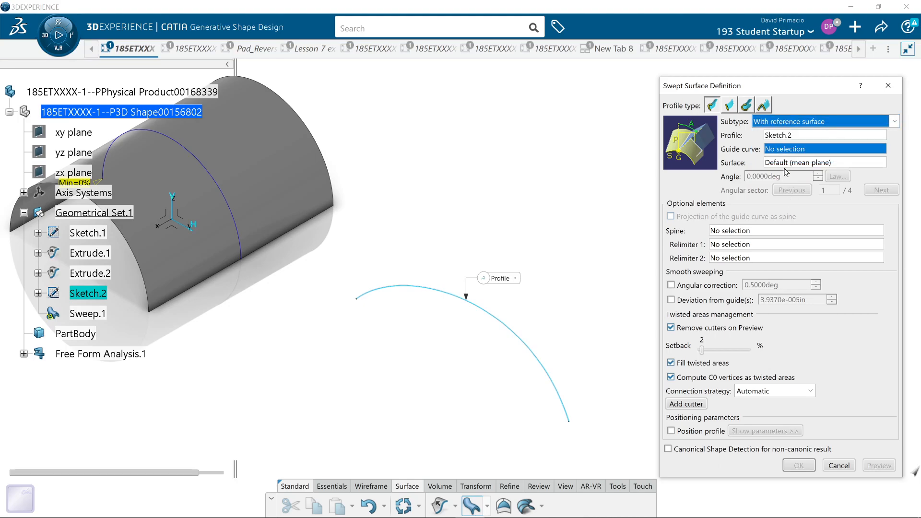
click(784, 163)
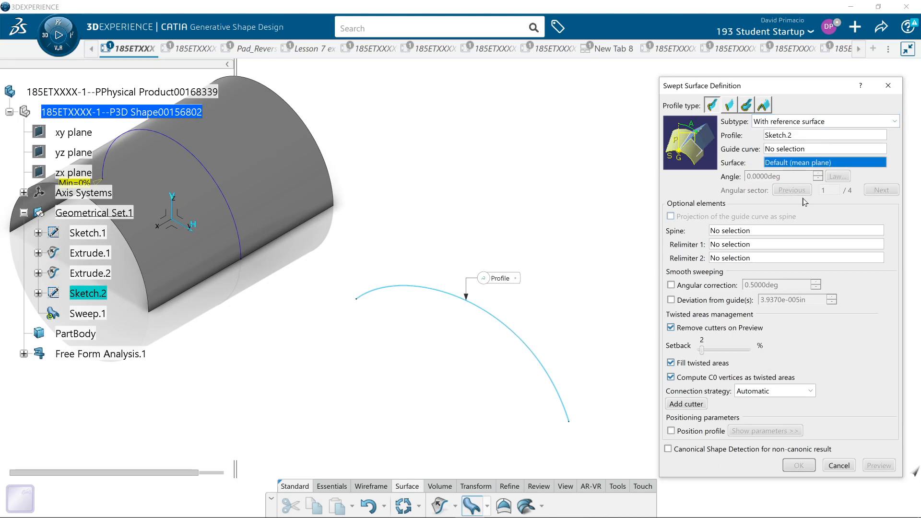
right_click(778, 164)
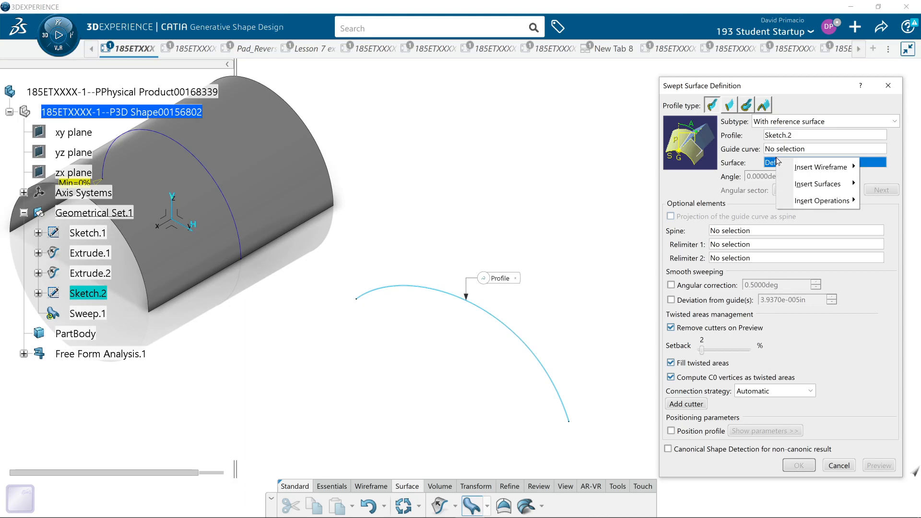
mouse_move(802, 184)
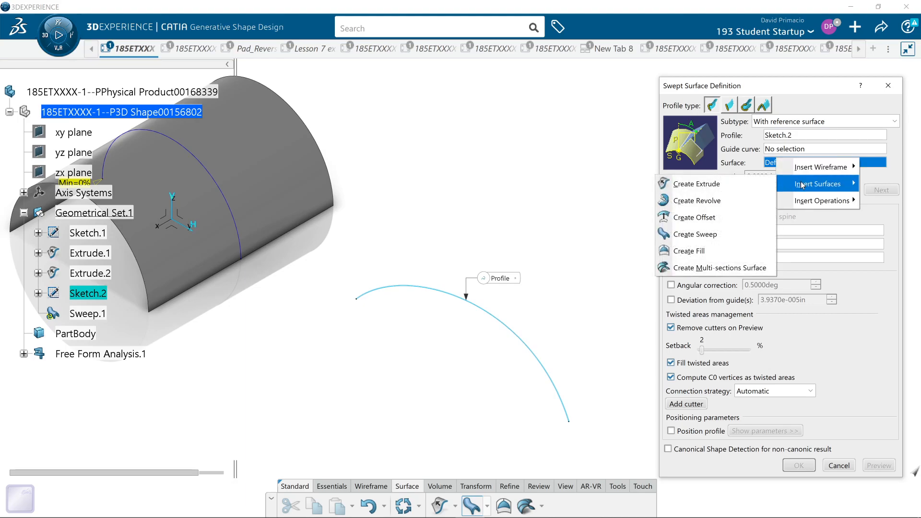
mouse_move(812, 202)
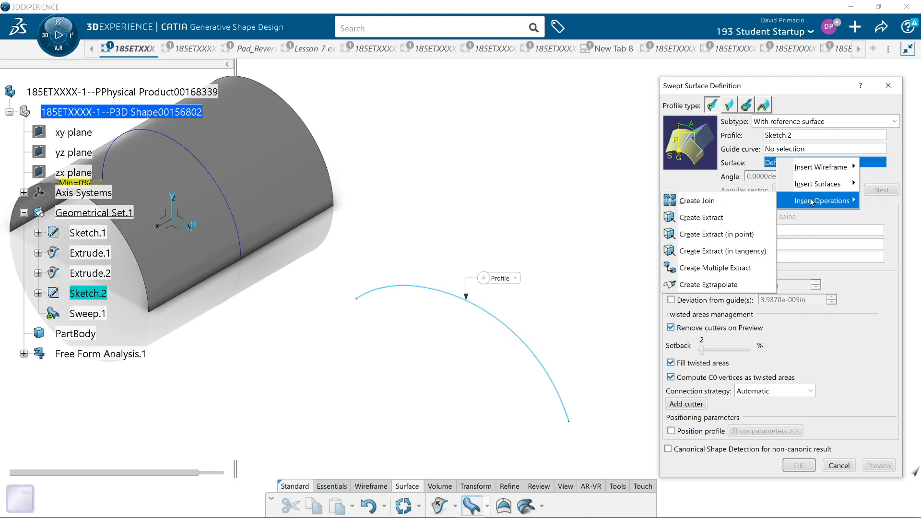
mouse_move(817, 165)
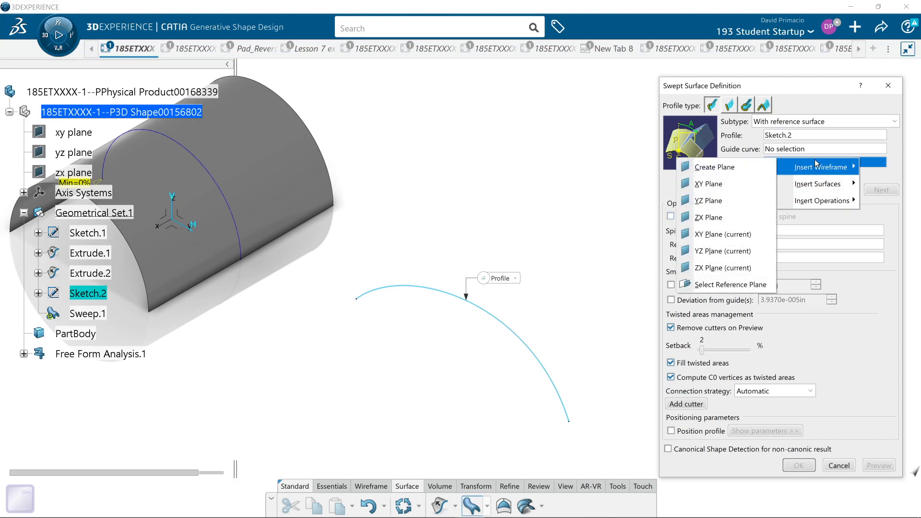
click(739, 184)
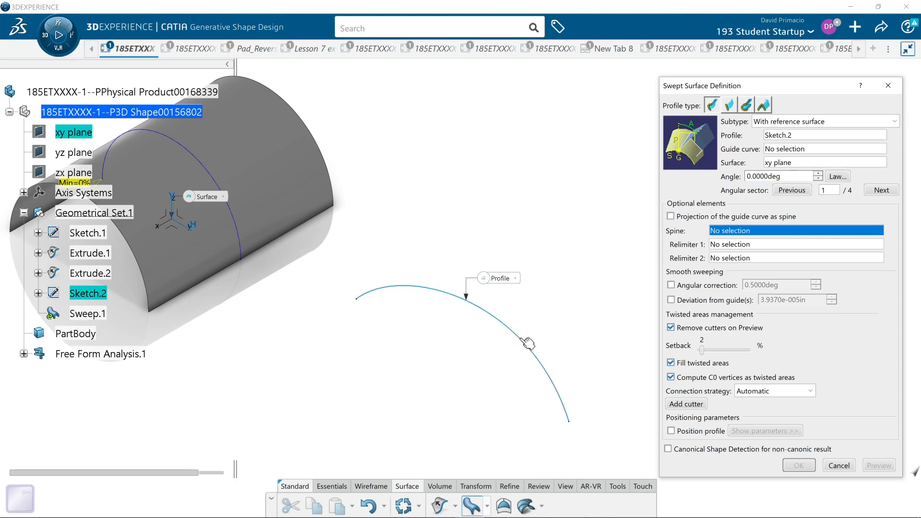
click(772, 151)
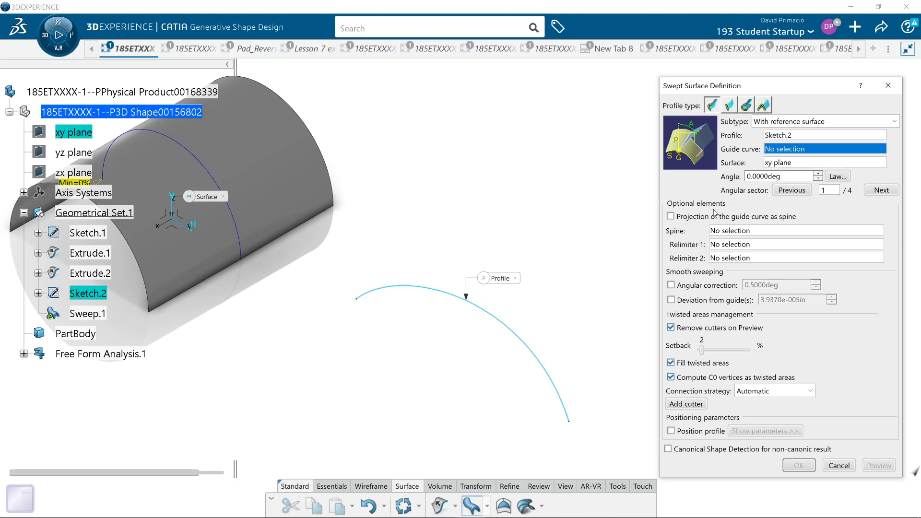
click(531, 345)
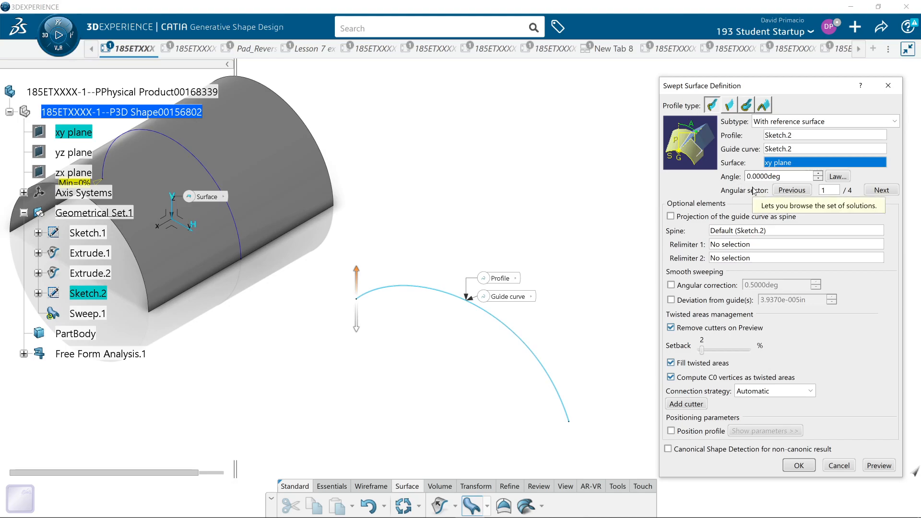
Set the sweep angle to 90 deg, preview the swept surface and dismiss the warnings.
text(9)
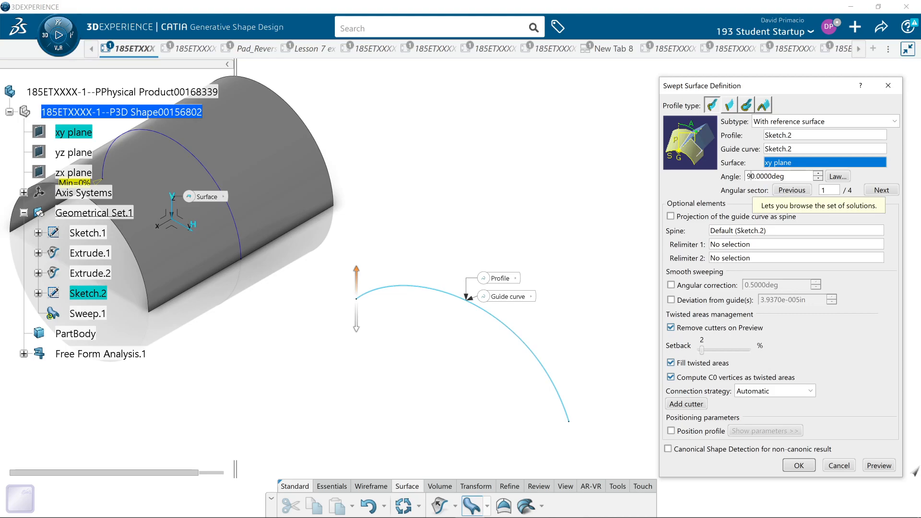
click(876, 465)
click(566, 326)
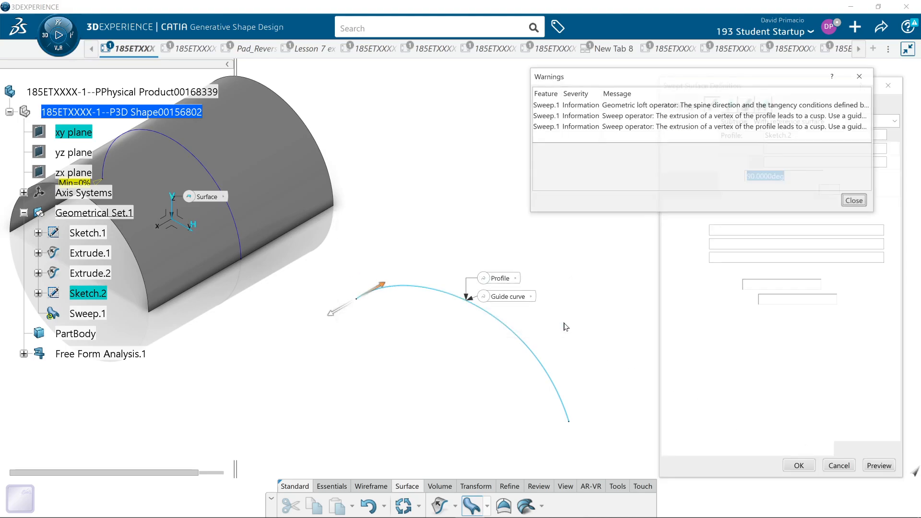
middle_drag(388, 445, 444, 402)
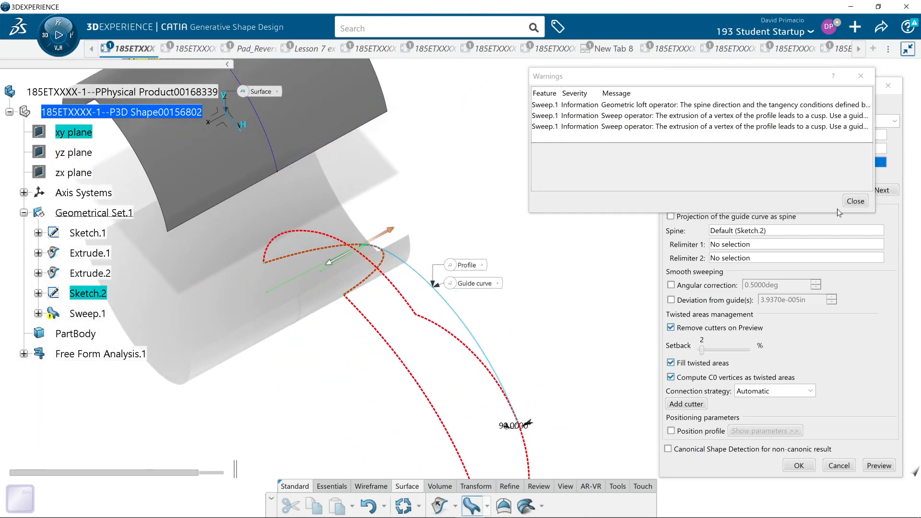
click(855, 201)
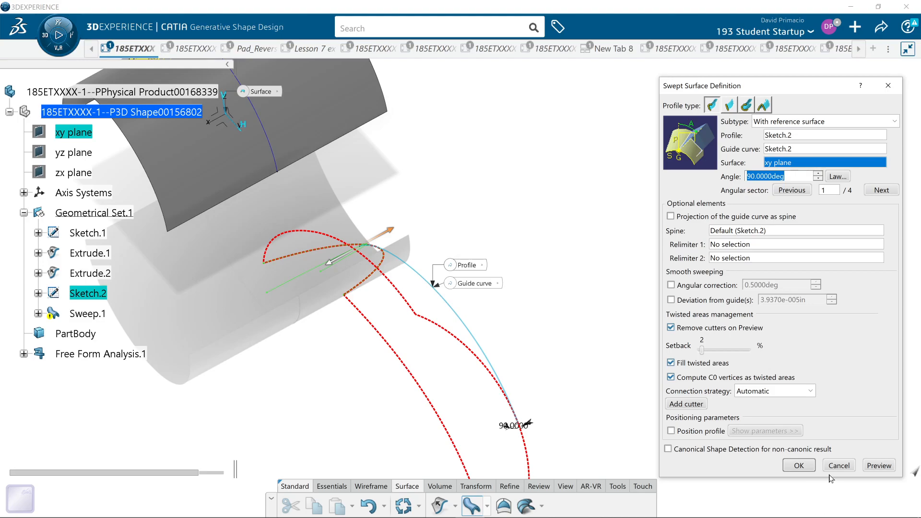
Try the yz plane as the sweep's reference surface, preview the result and dismiss the error and warnings.
click(780, 165)
right_click(781, 165)
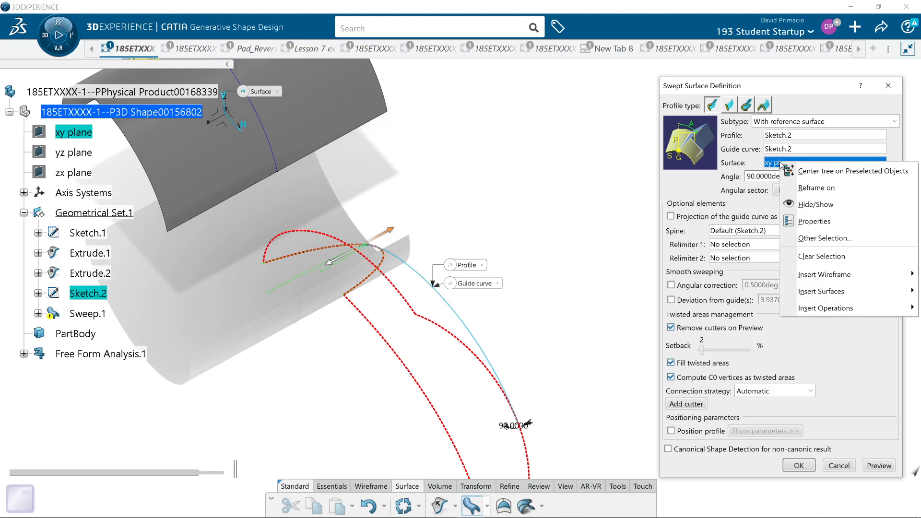
right_click(773, 164)
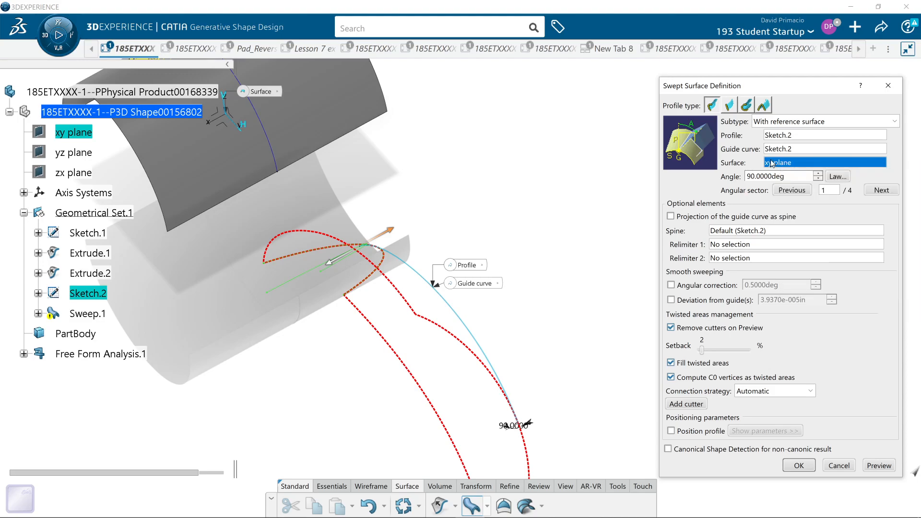
right_click(771, 163)
mouse_move(796, 273)
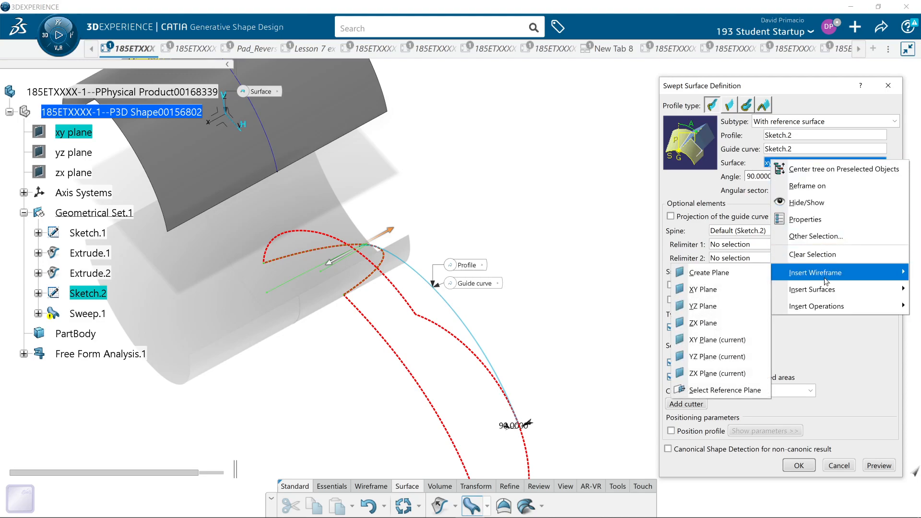
click(713, 307)
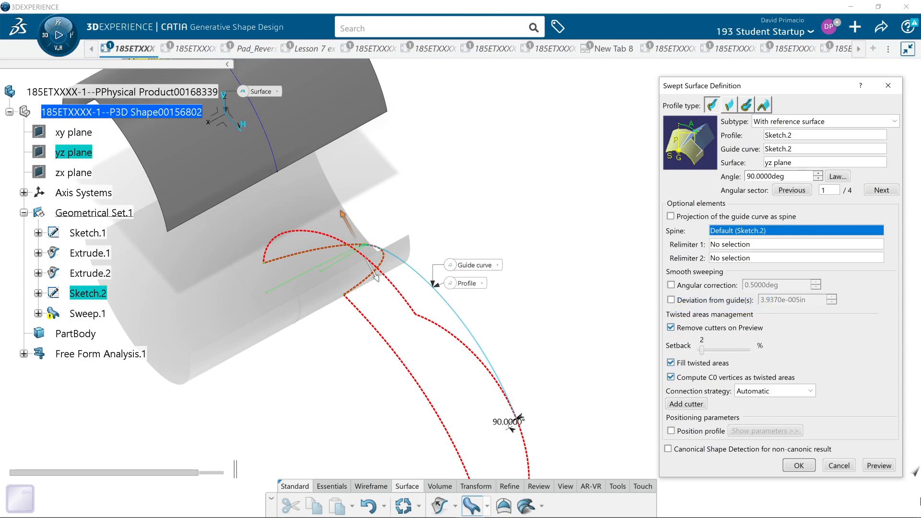
click(878, 466)
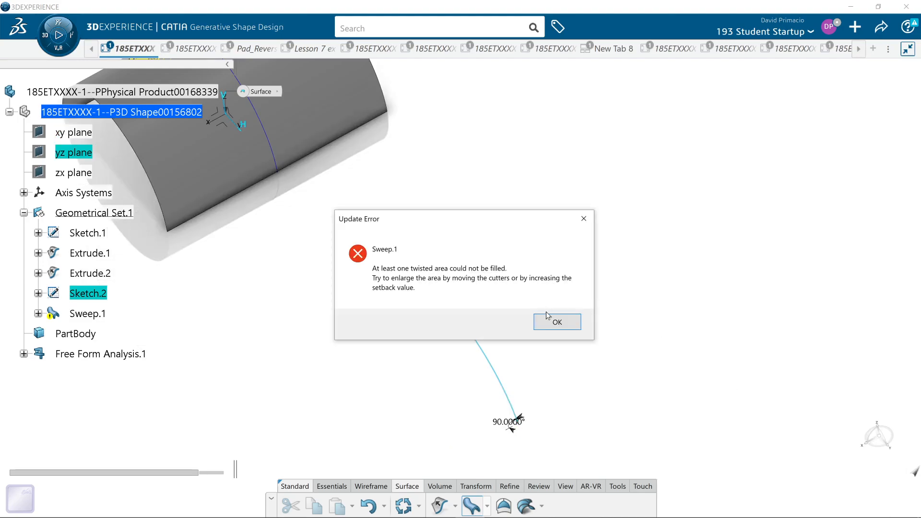
click(550, 319)
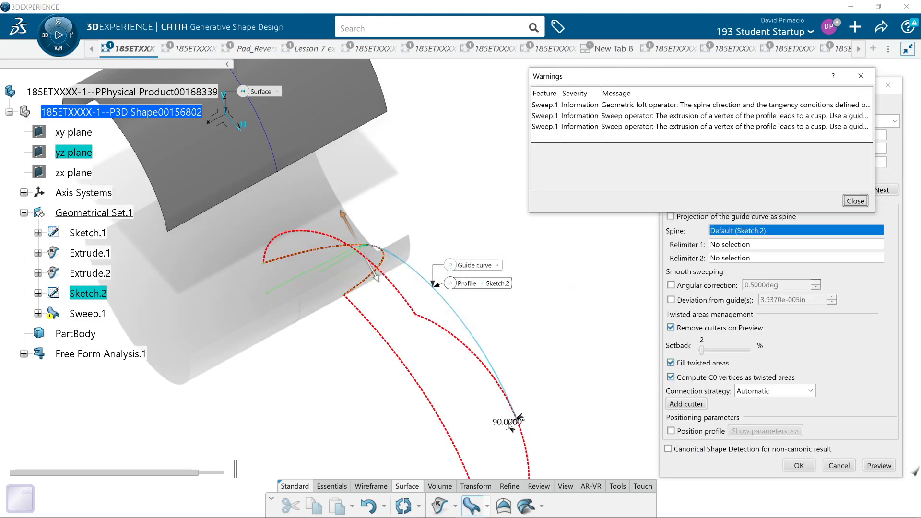
click(858, 200)
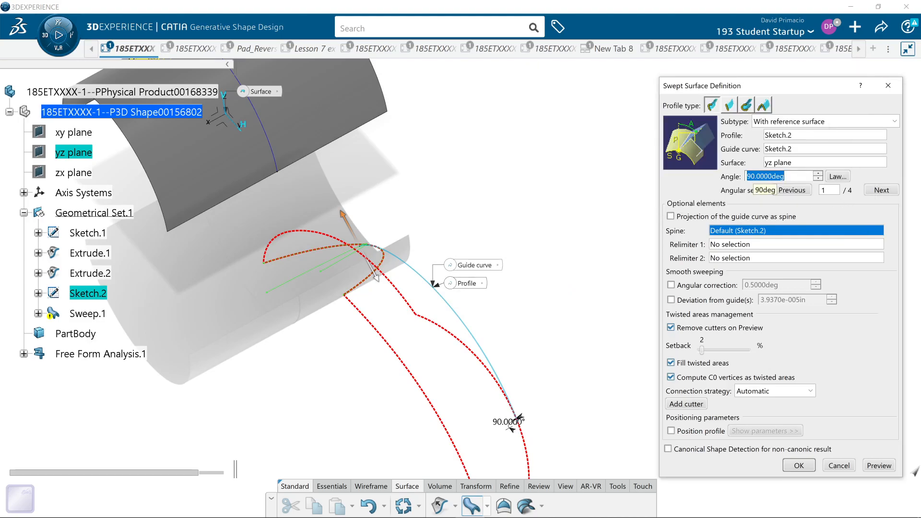
Set the sweep angle to 0 deg, preview the surface and dismiss the error and warnings.
text(0)
click(891, 467)
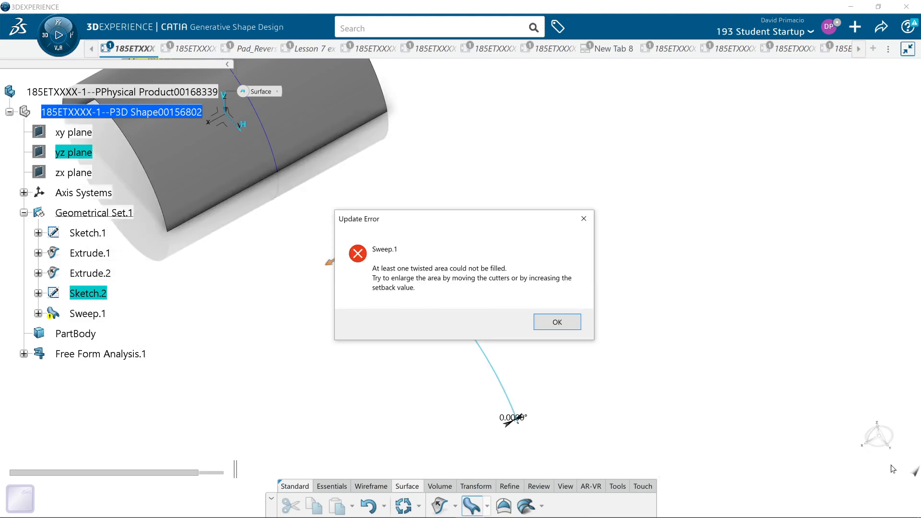
click(541, 319)
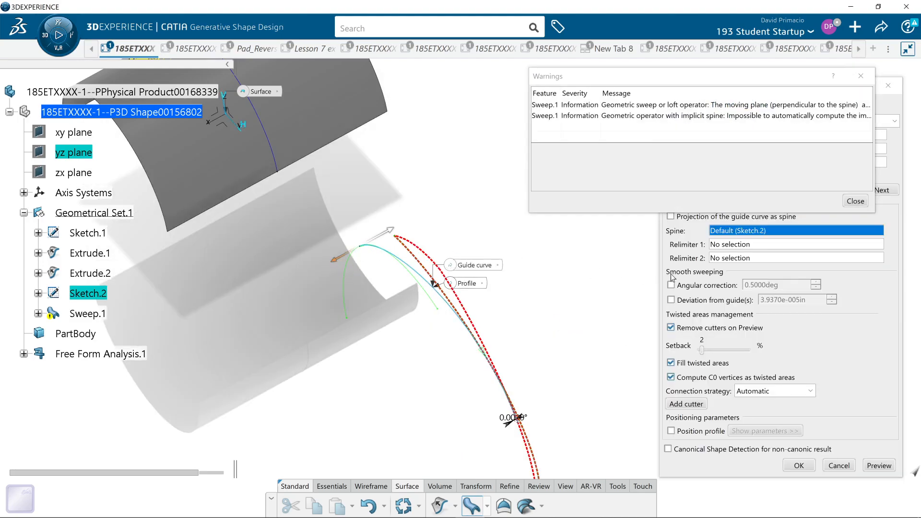
click(855, 201)
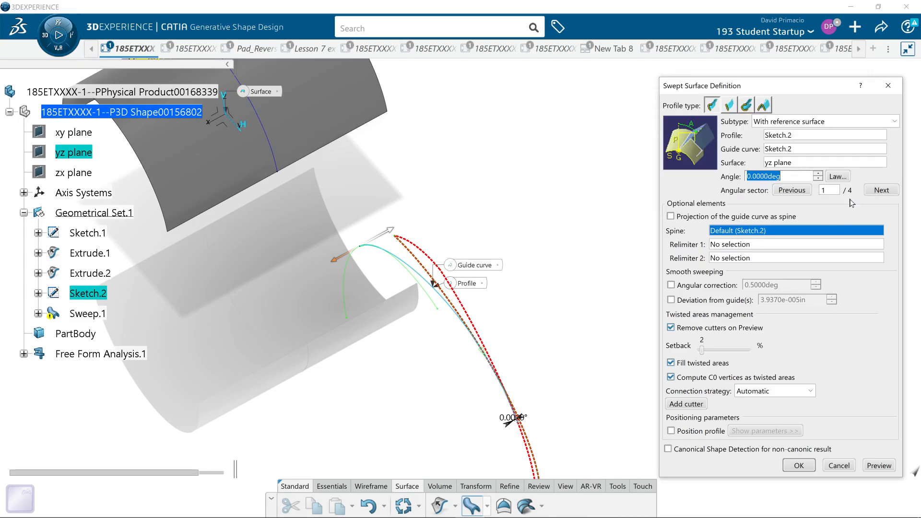
Replace the sweep's guide curve with the X Axis, preview the surface and dismiss the error and warnings.
right_click(783, 153)
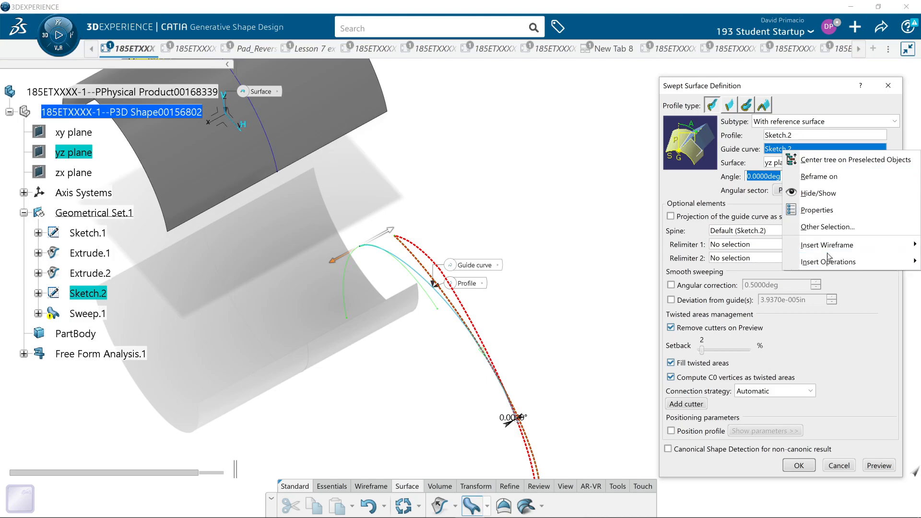
mouse_move(827, 245)
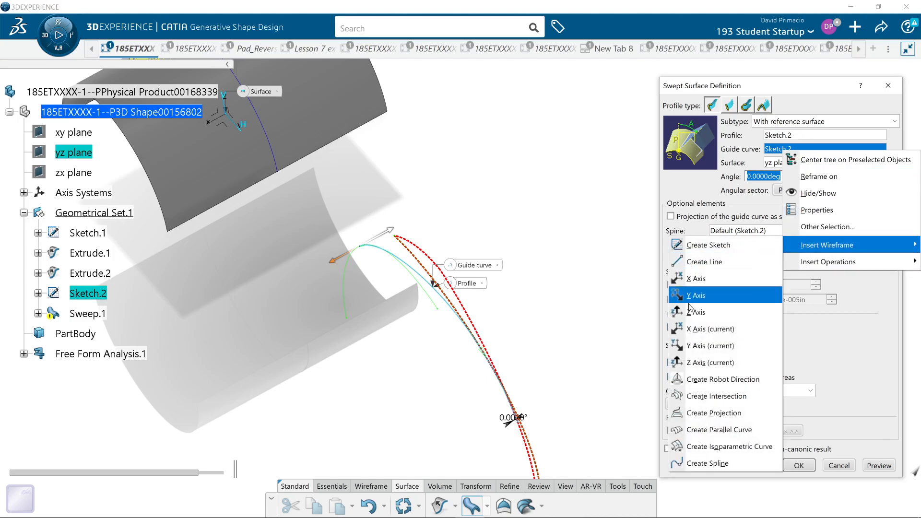
click(691, 280)
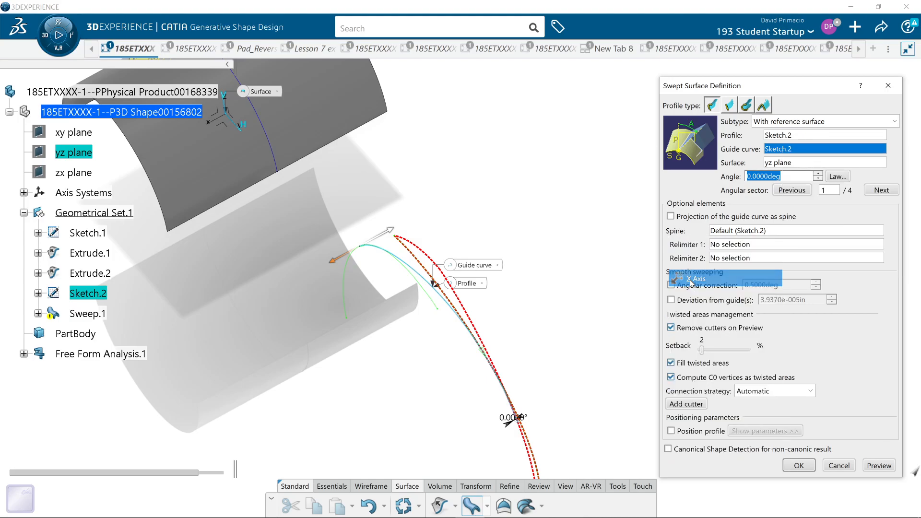
click(871, 467)
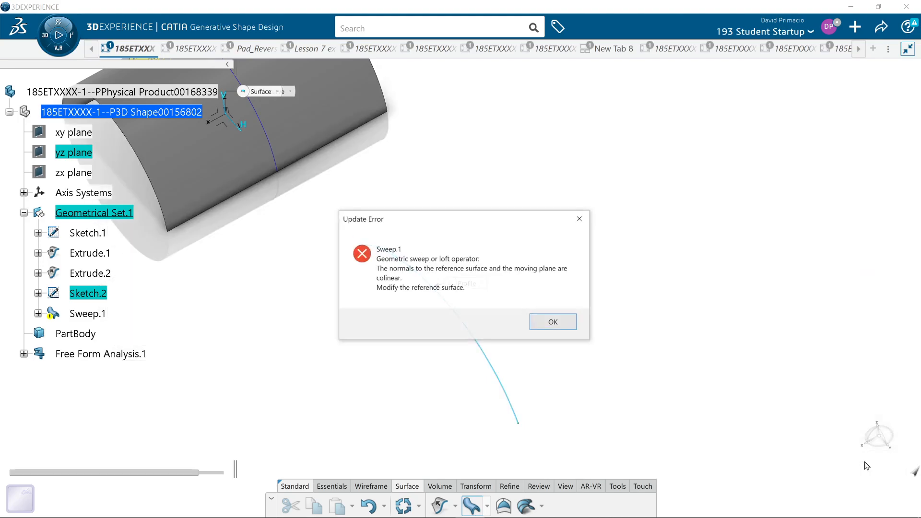
click(551, 318)
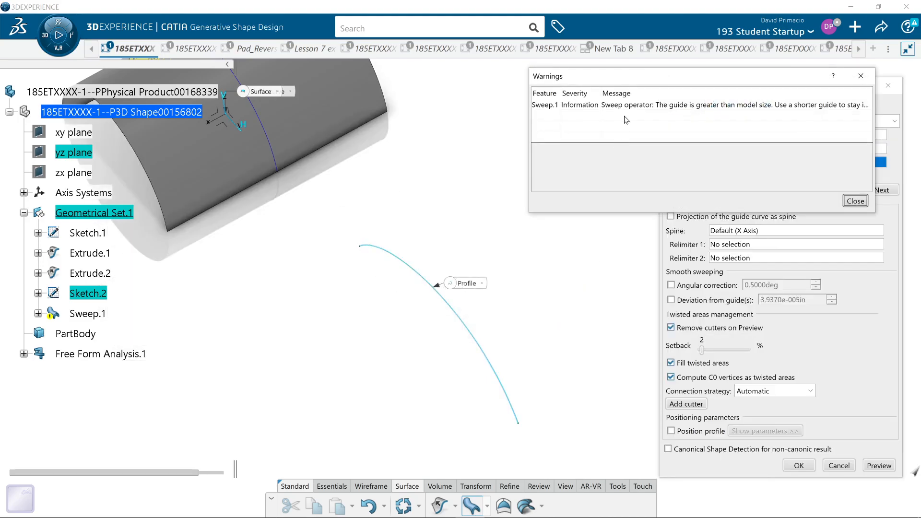
click(855, 201)
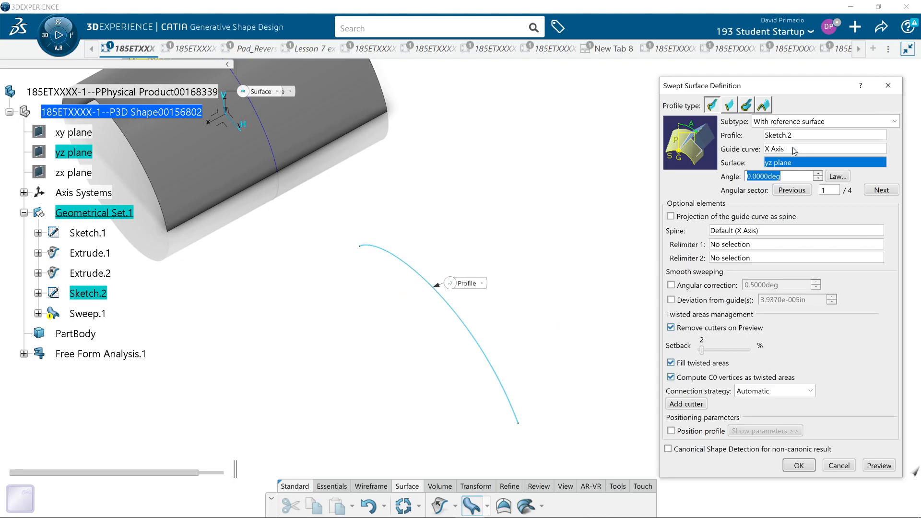
Set the sweep's reference surface to the XY plane, preview the result along the X Axis and close the warnings.
right_click(791, 164)
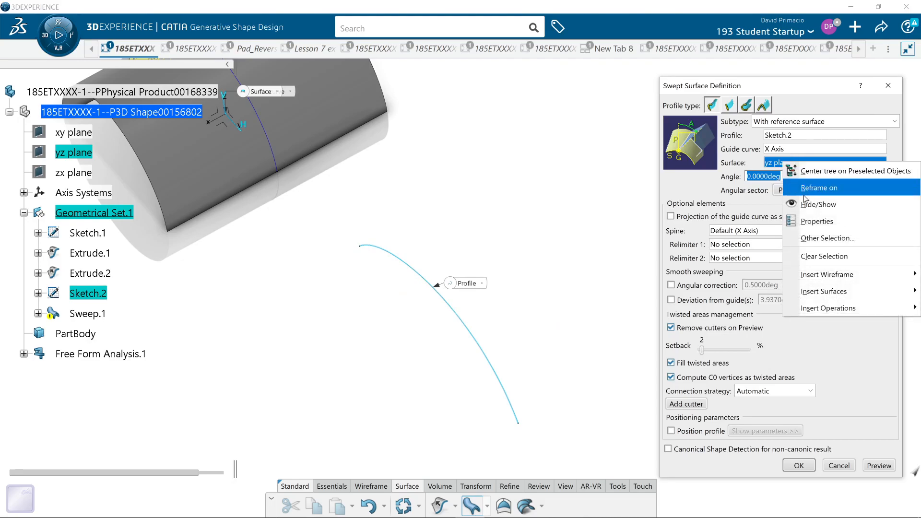
mouse_move(827, 274)
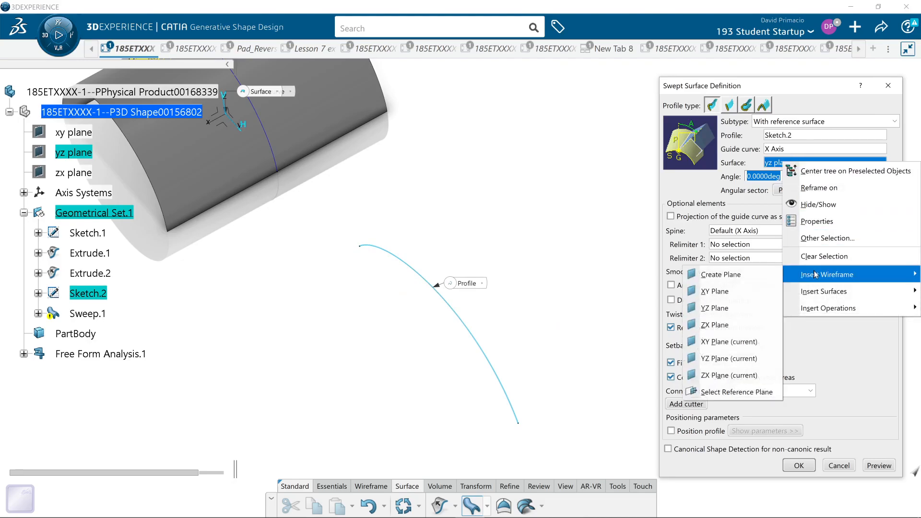
click(705, 292)
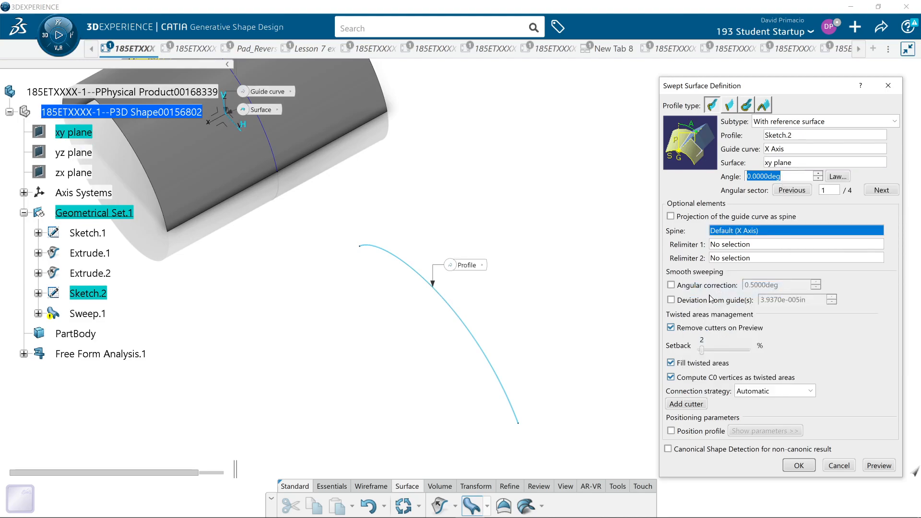
click(882, 466)
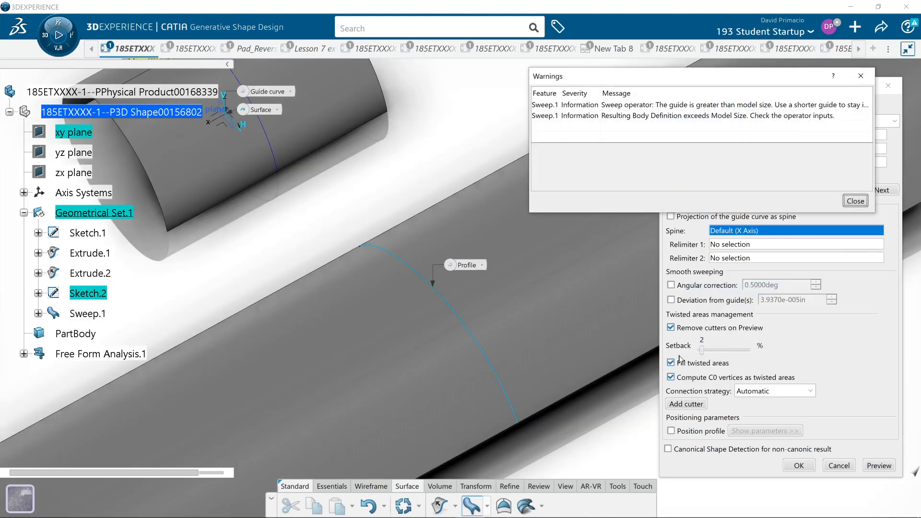
click(854, 201)
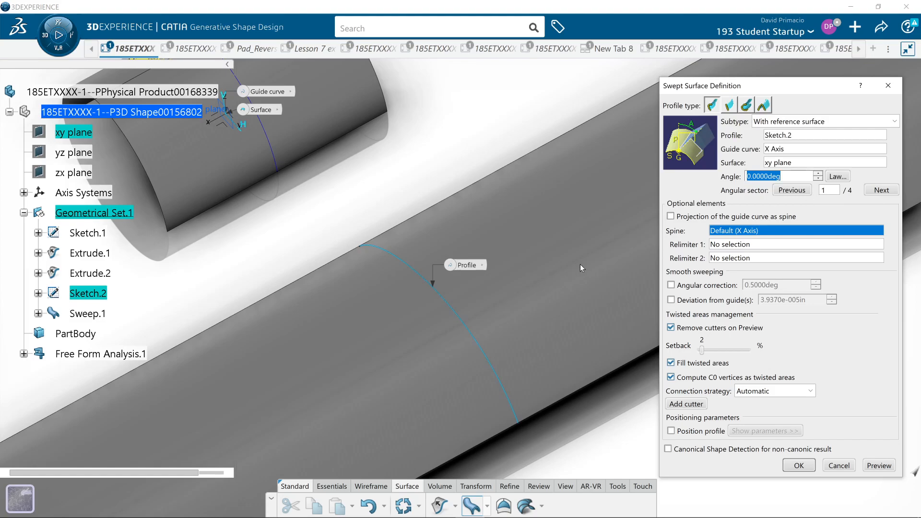
middle_drag(583, 267, 575, 323)
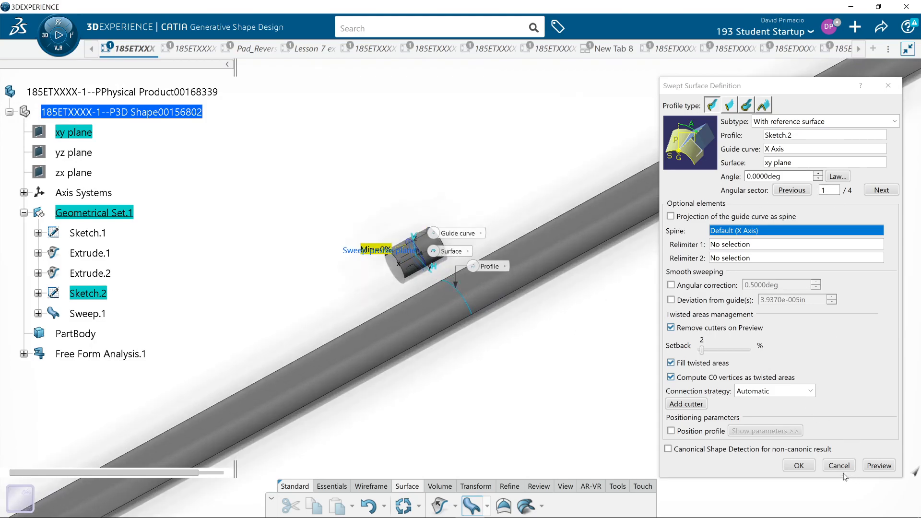
Switch the sweep to a line profile "With reference surface", using the spline sketch as guide curve and XY plane as reference surface, and preview it.
click(728, 106)
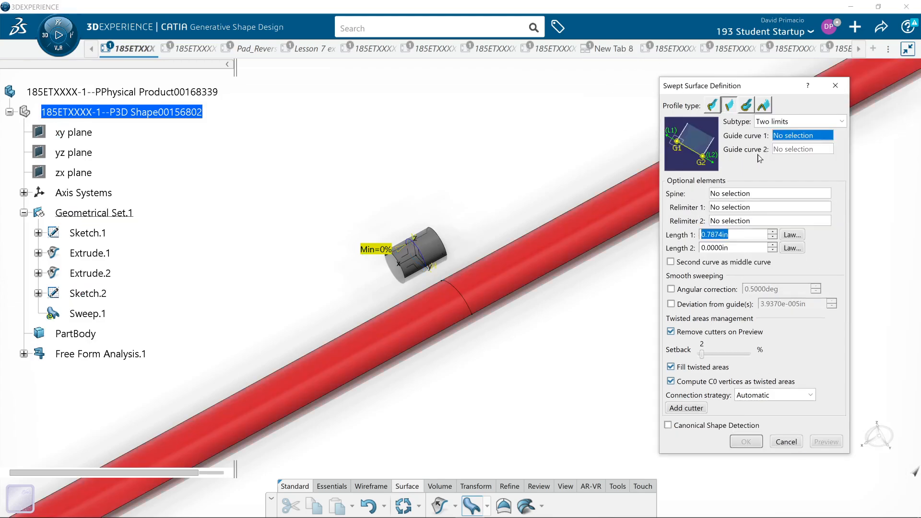
click(783, 121)
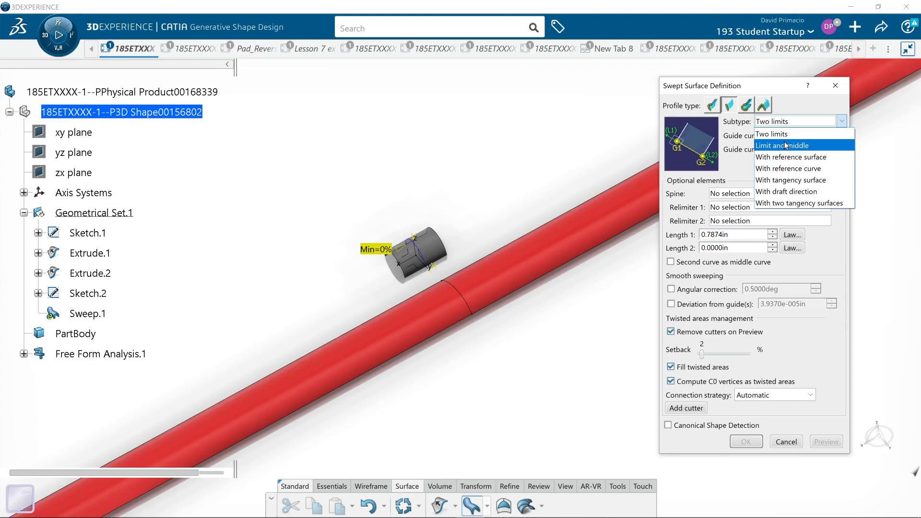
click(777, 158)
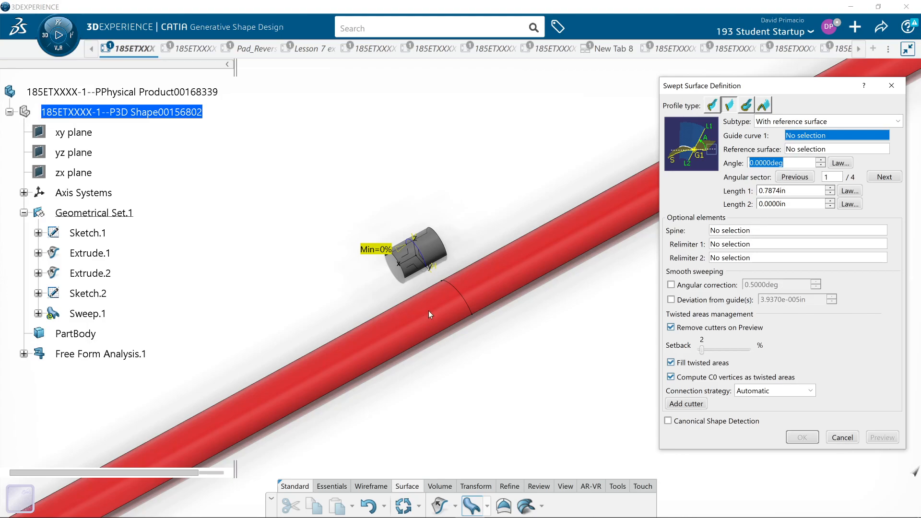
click(469, 291)
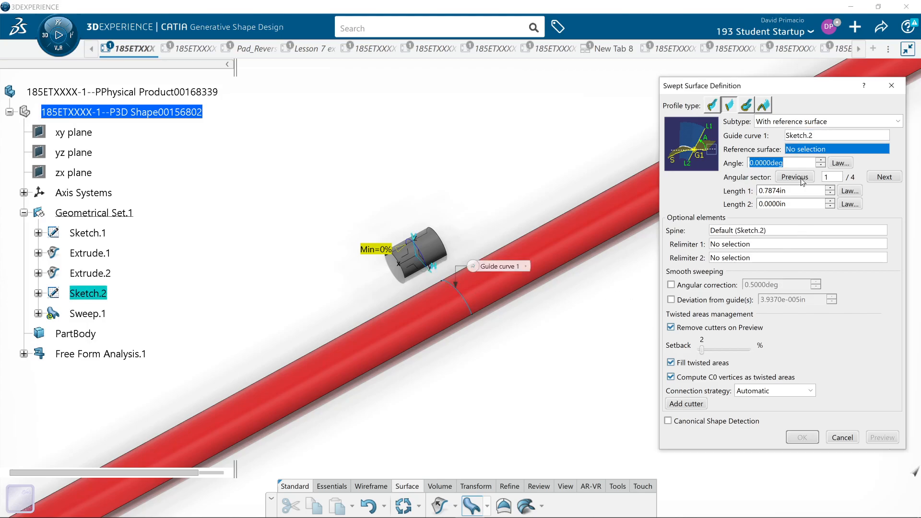
right_click(795, 150)
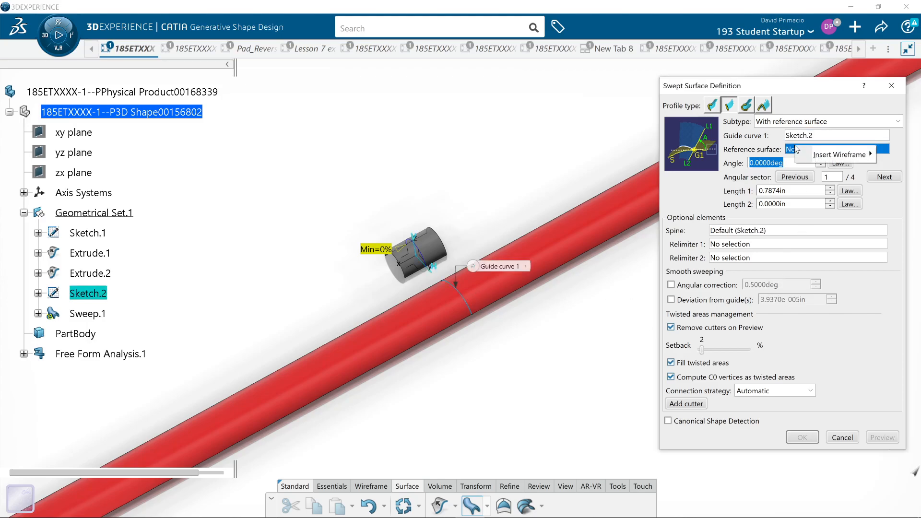
mouse_move(813, 156)
click(758, 171)
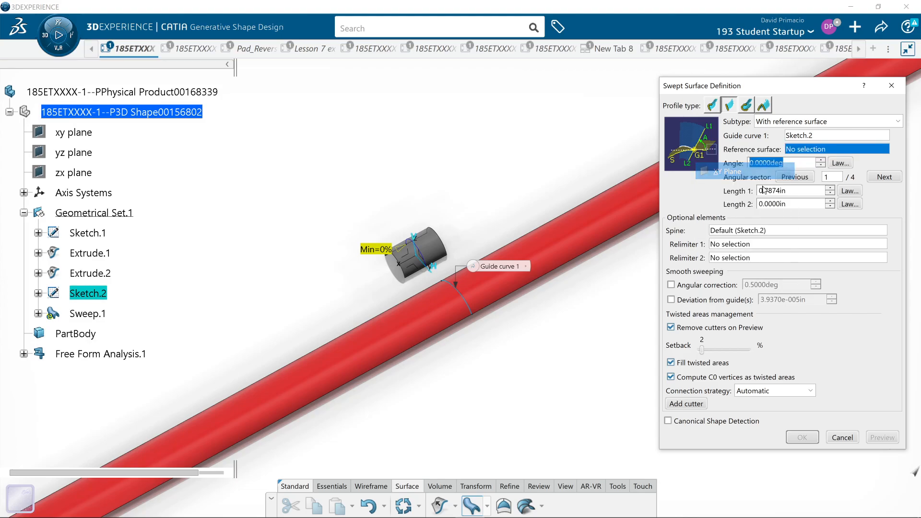
click(873, 438)
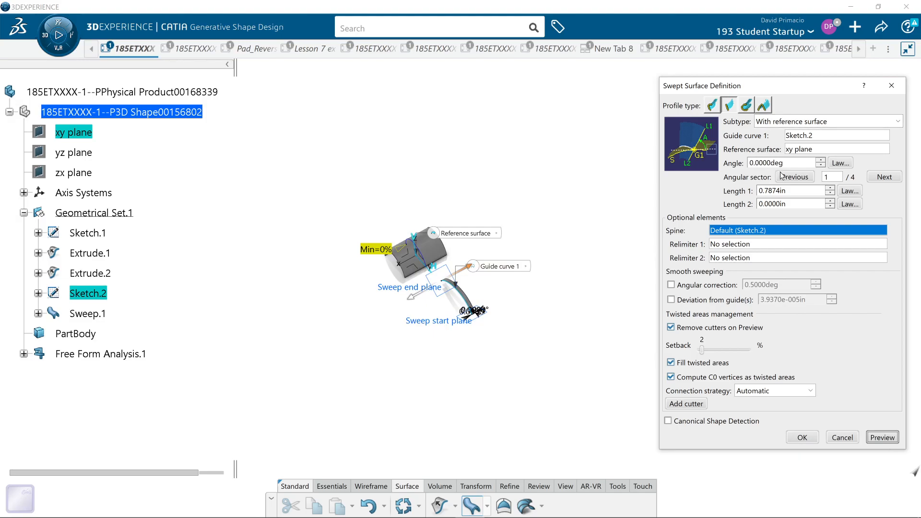
Set Length 1 of the line-profile sweep to 5 in, preview it and create the swept surface.
double_click(789, 190)
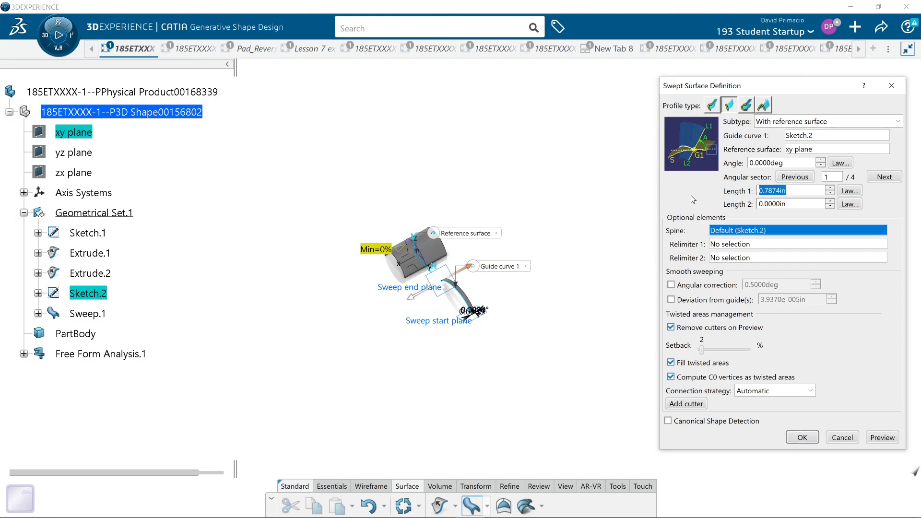
text(5)
click(886, 437)
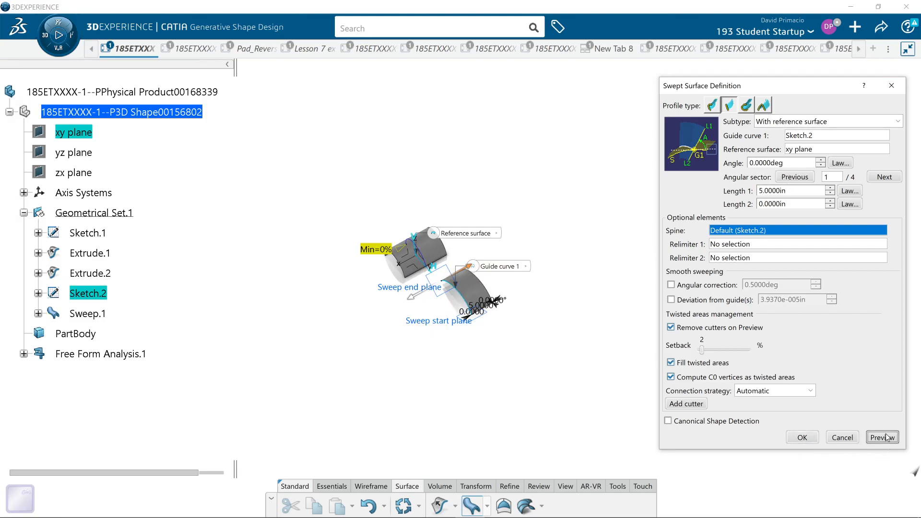
drag(805, 89, 658, 89)
middle_drag(419, 379, 350, 346)
middle_drag(492, 233, 278, 320)
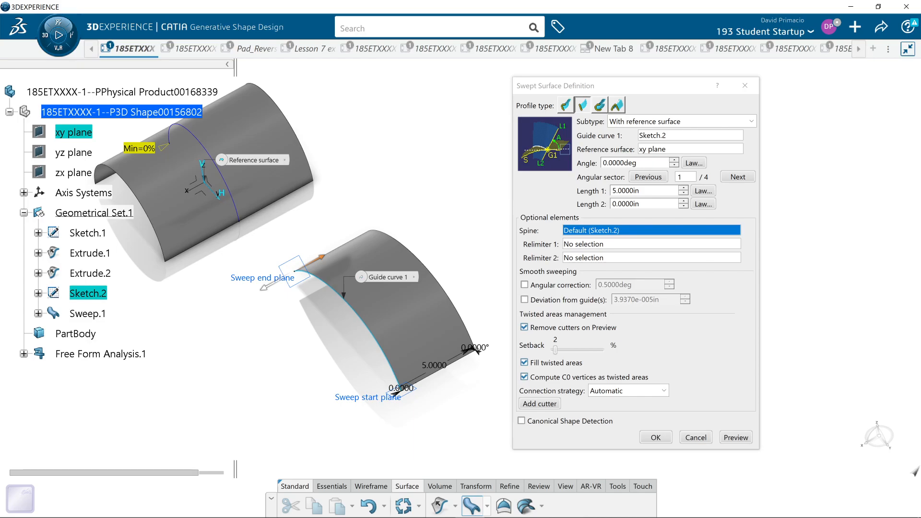
click(655, 437)
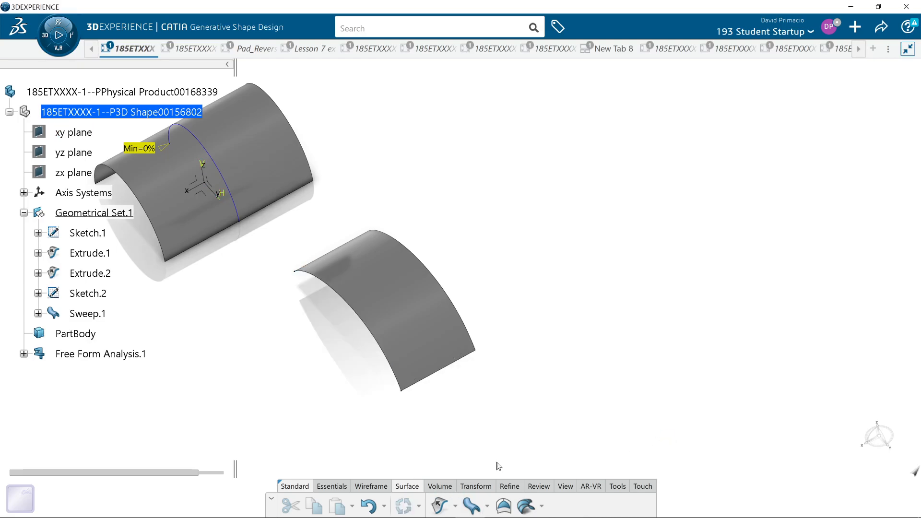
click(471, 506)
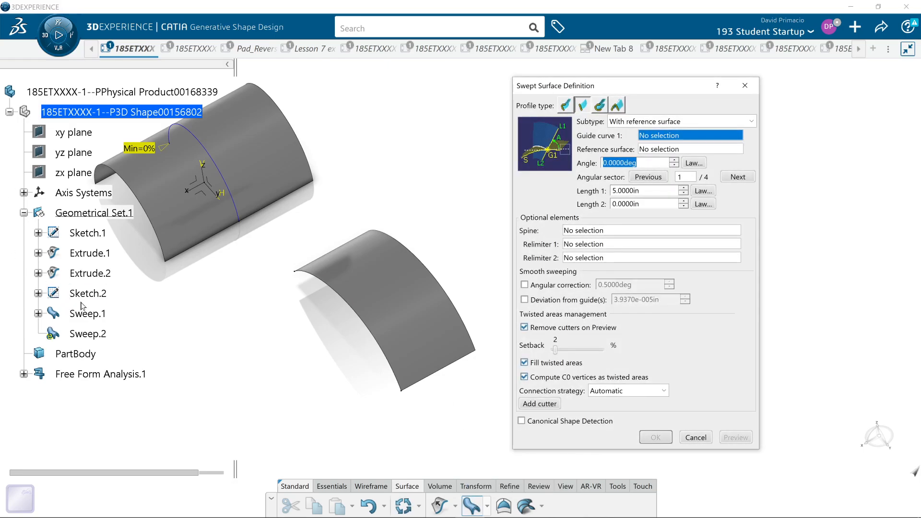
click(696, 438)
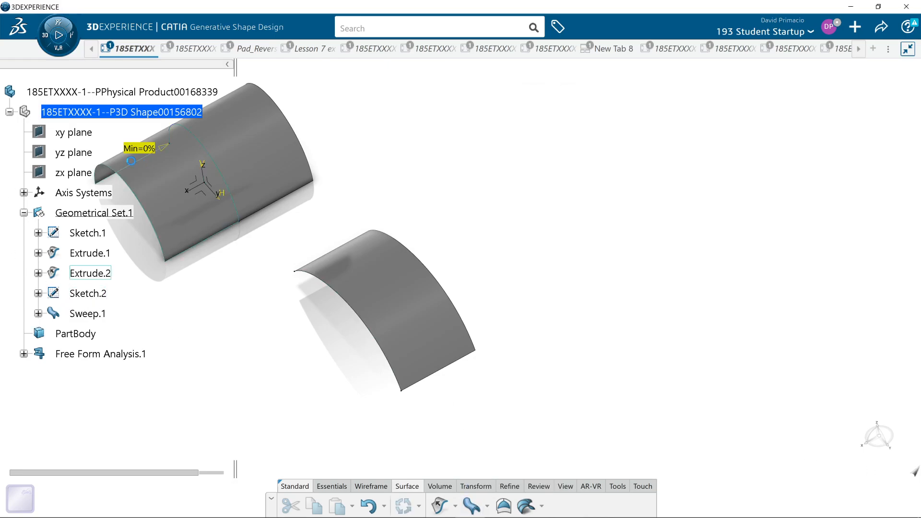
Insert a new geometrical set under the 3D shape and move Sweep.1 and Sketch.2 into it.
click(81, 114)
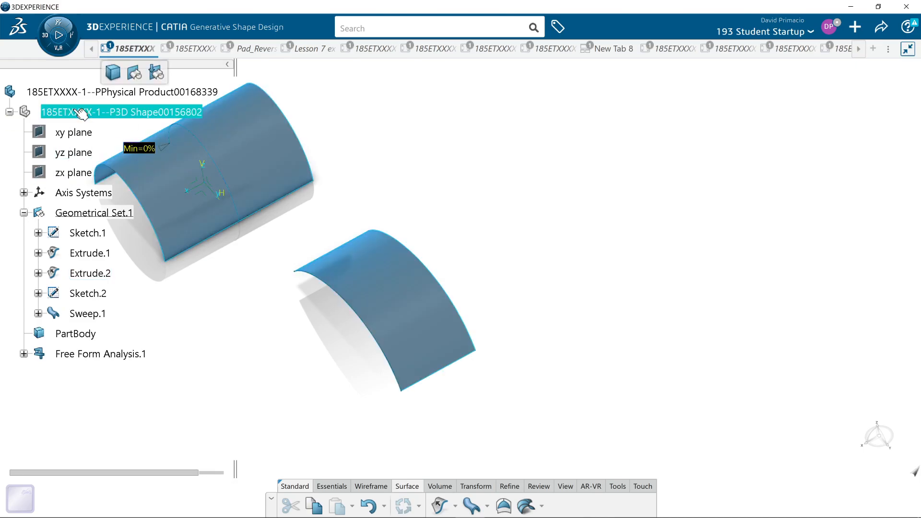
click(134, 72)
click(61, 316)
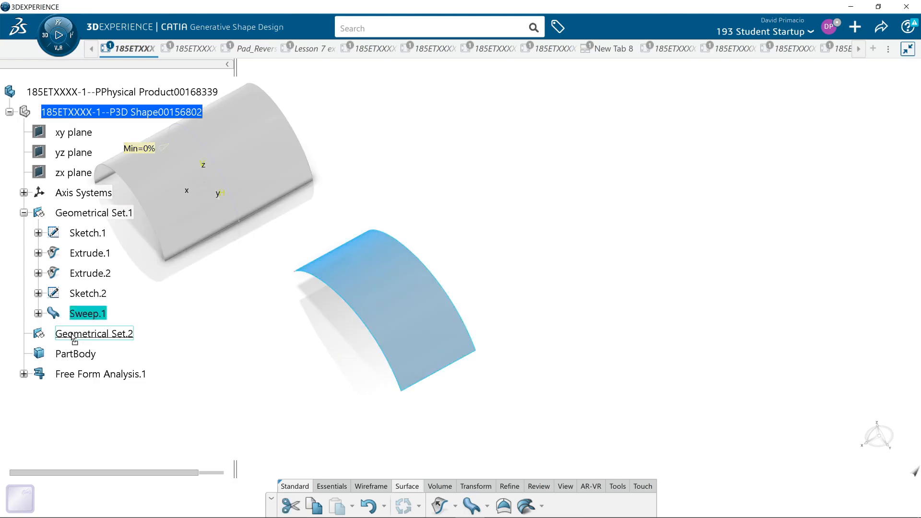
mouse_move(81, 293)
mouse_down()
mouse_move(82, 314)
mouse_move(111, 315)
mouse_up()
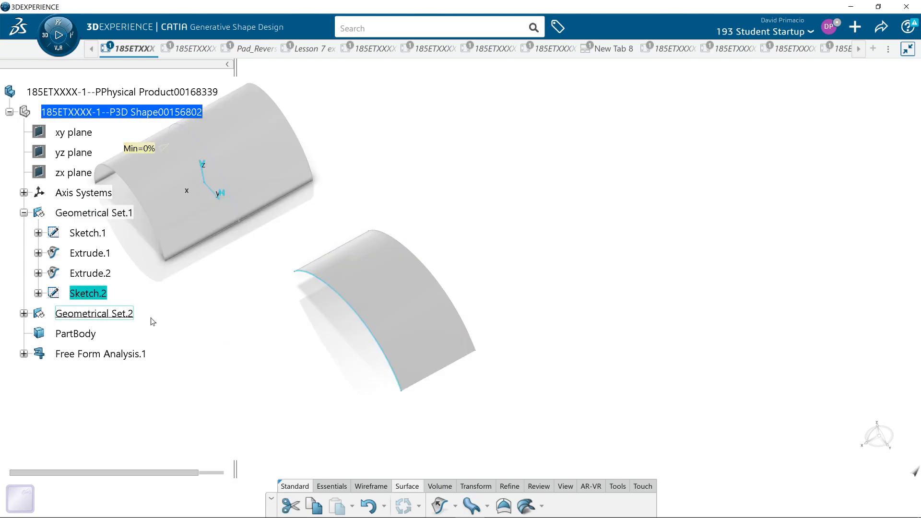
click(24, 293)
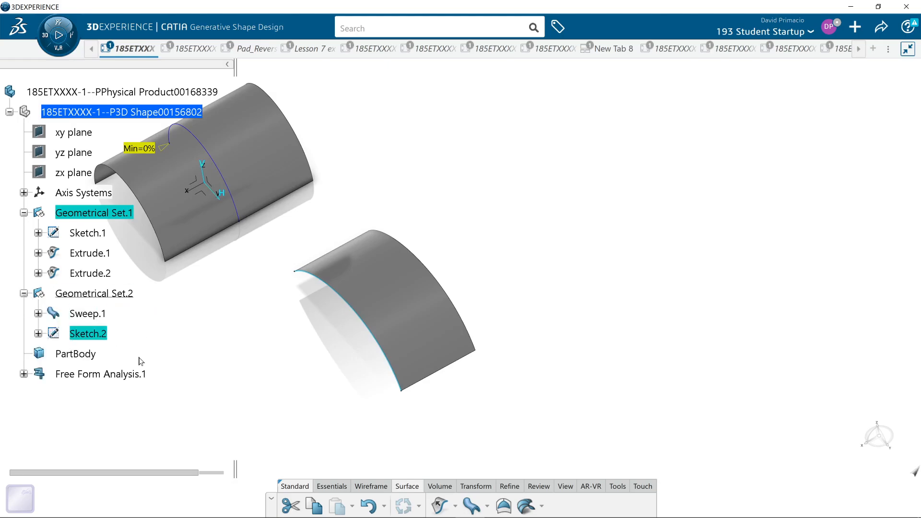
Reorder the new geometrical set so that Sweep.1 comes after Sketch.2.
click(83, 314)
drag(94, 332, 94, 335)
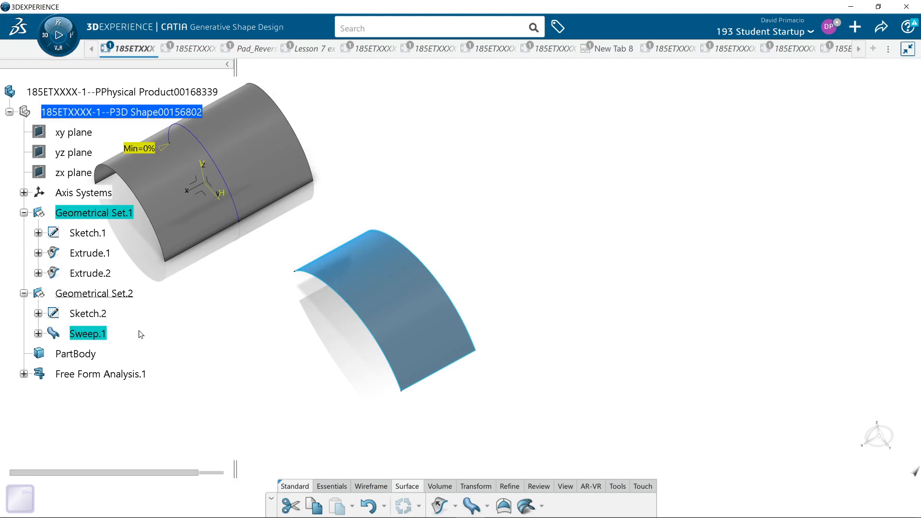
click(103, 313)
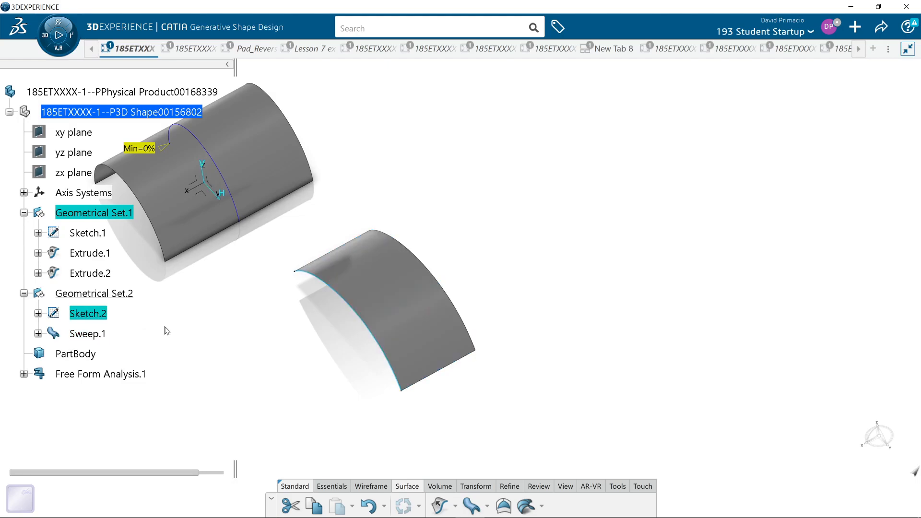
click(101, 334)
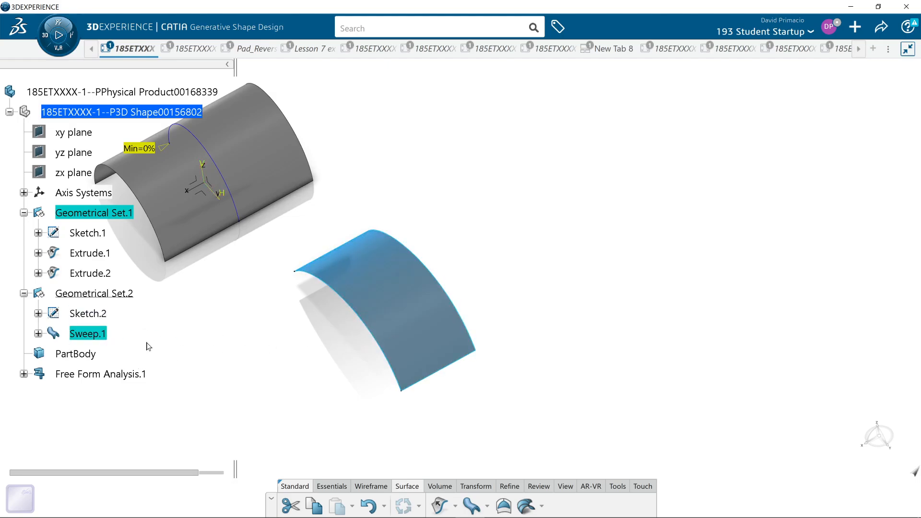
Begin a second line-profile sweep of subtype "With reference surface" with Sketch.2 as guide curve.
middle_drag(160, 334, 271, 341)
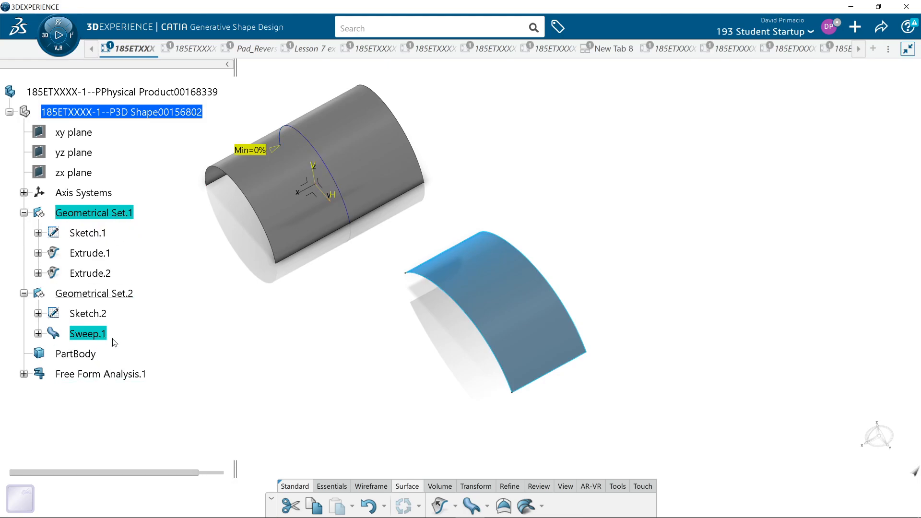
scroll(376, 398, up, 5)
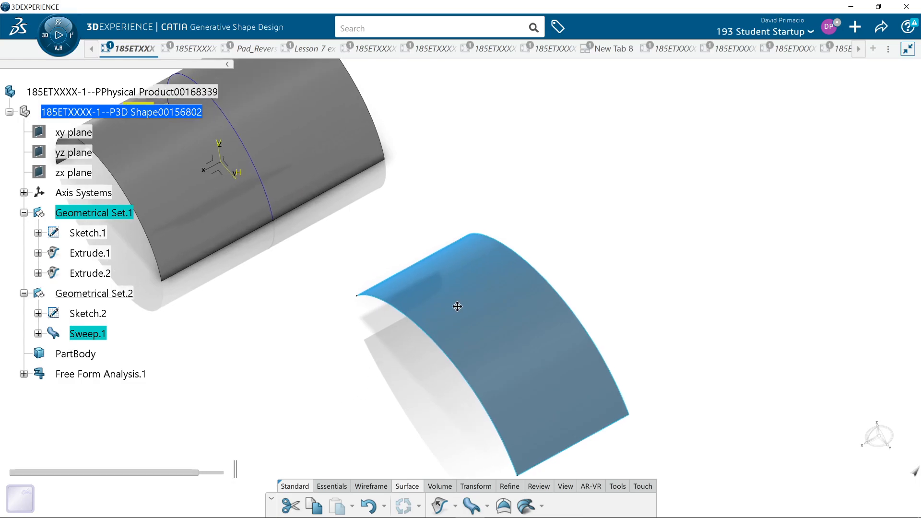
middle_drag(399, 431, 539, 332)
middle_drag(394, 253, 262, 280)
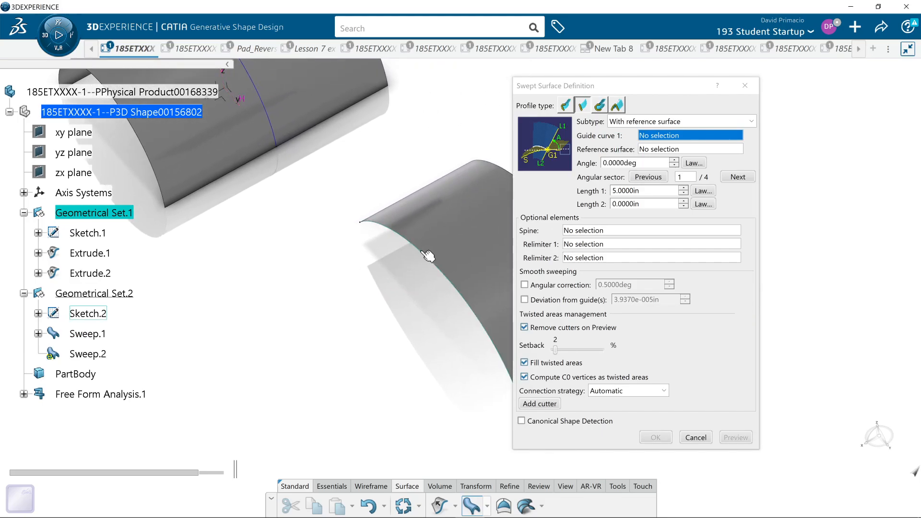
click(421, 253)
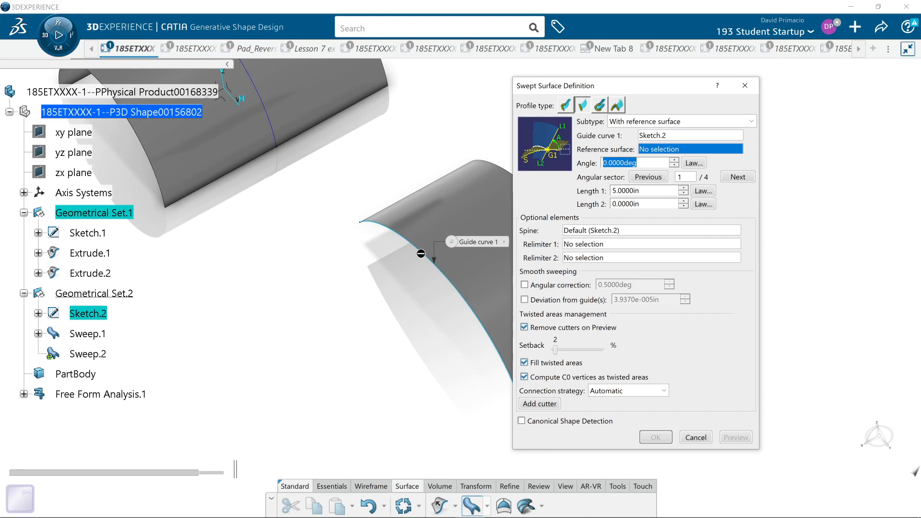
click(717, 121)
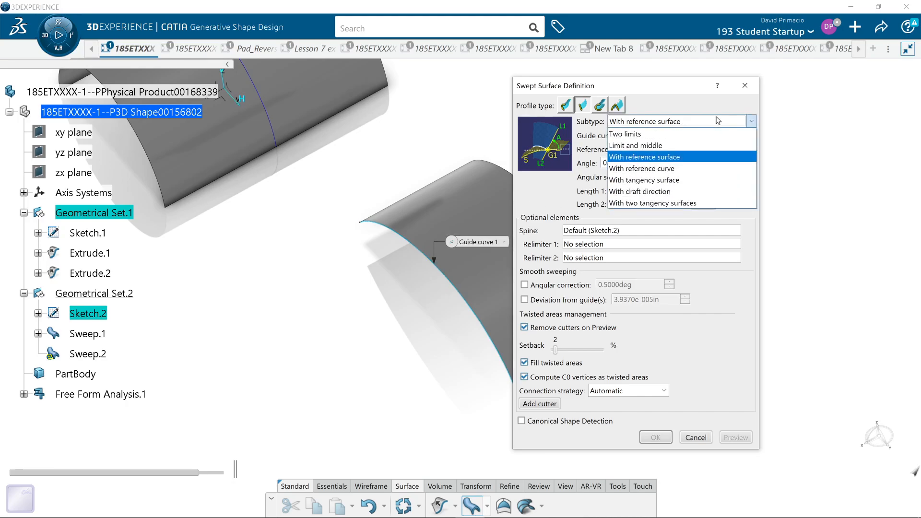
click(688, 159)
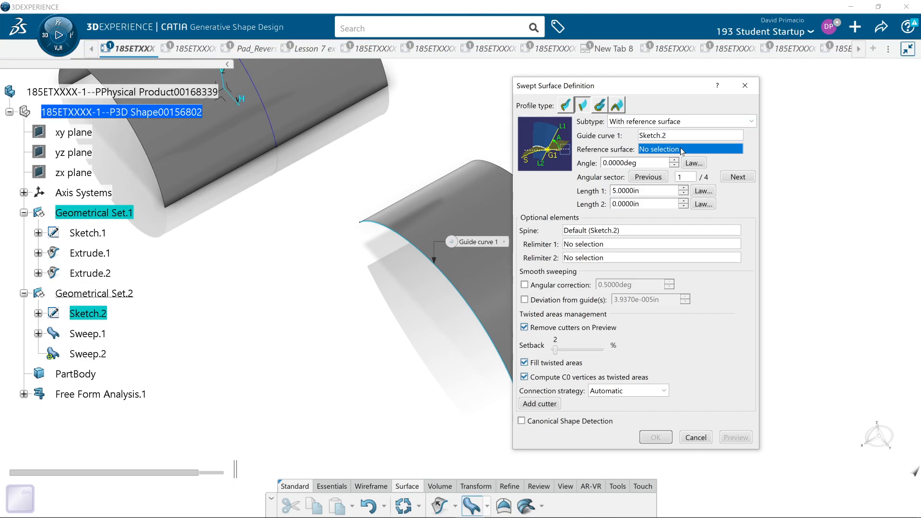
Use the XY plane as the sweep's reference surface, choose the direction away from the existing sweep and preview it.
right_click(681, 150)
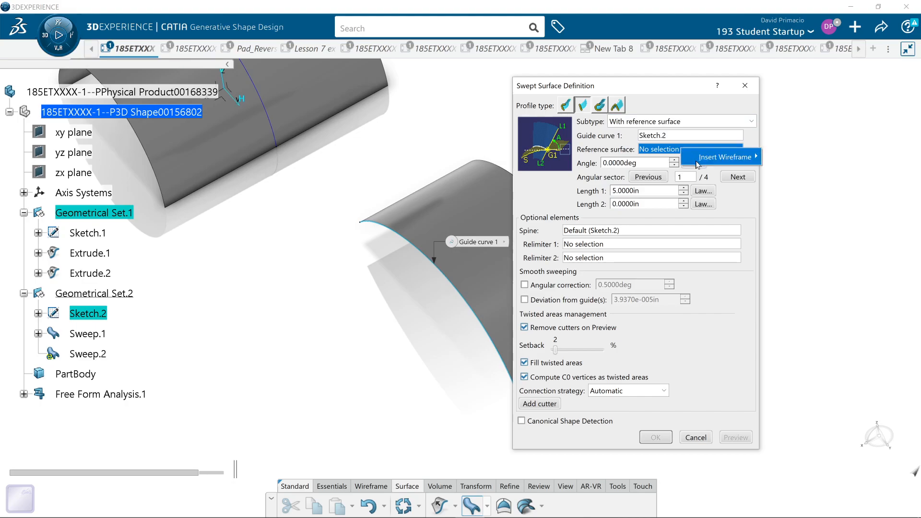
mouse_move(714, 157)
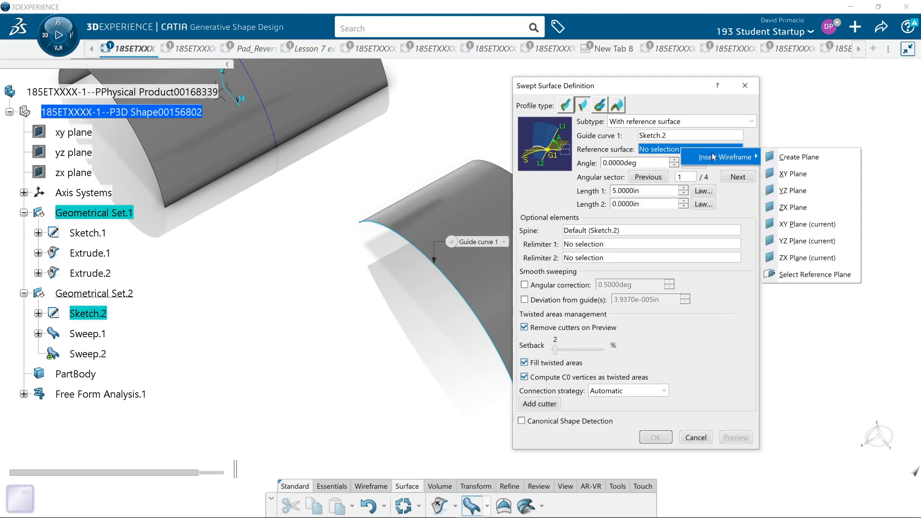
click(789, 173)
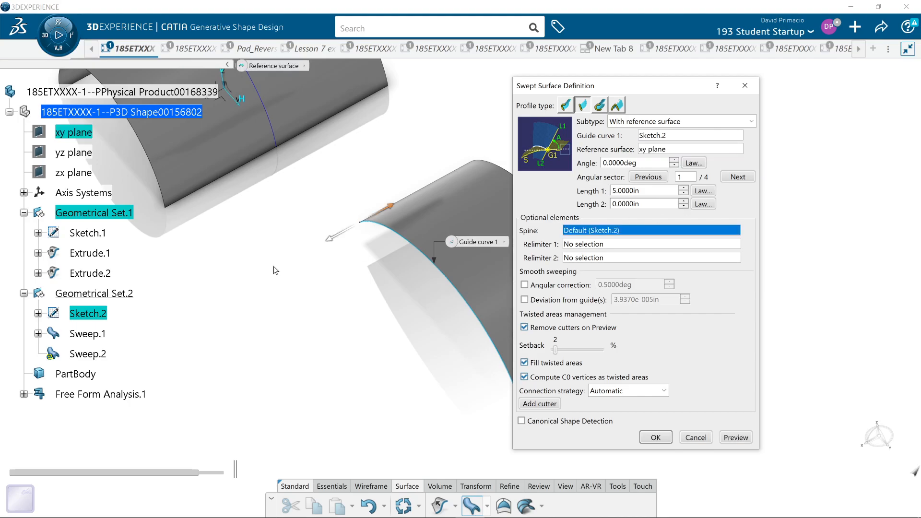
click(331, 239)
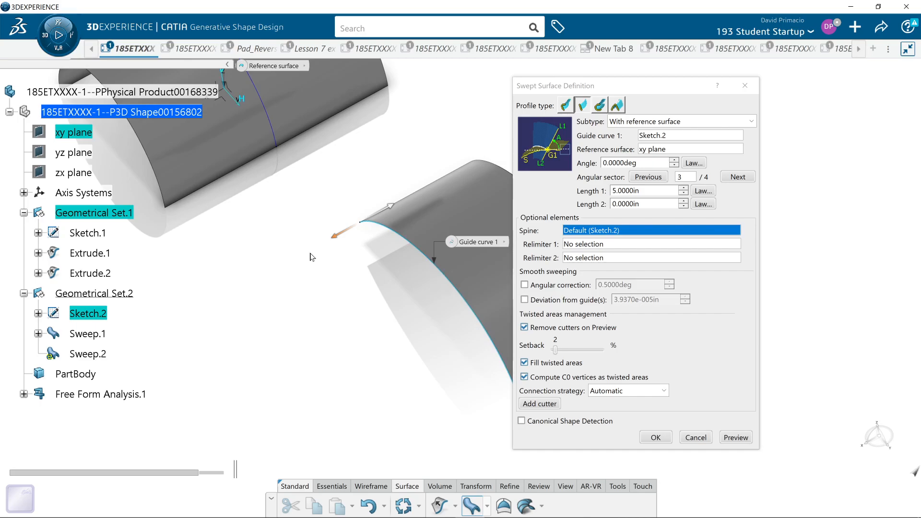
click(730, 440)
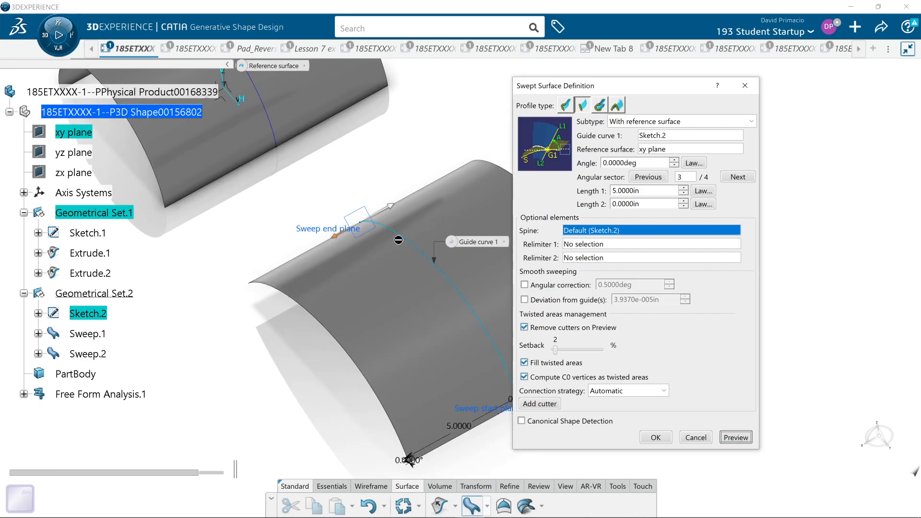
Set the sweep angle to 45 degrees, preview the angled surface and create it.
click(602, 163)
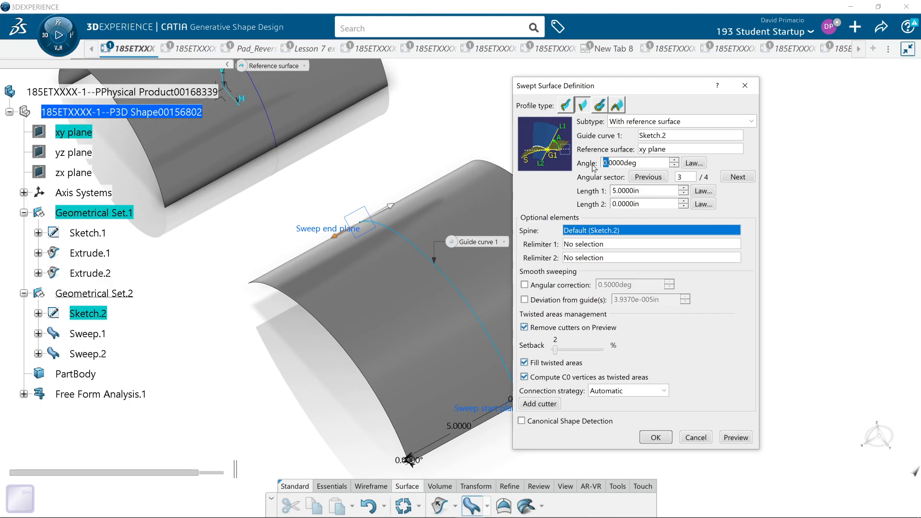
text(45)
click(723, 440)
middle_drag(362, 381, 416, 271)
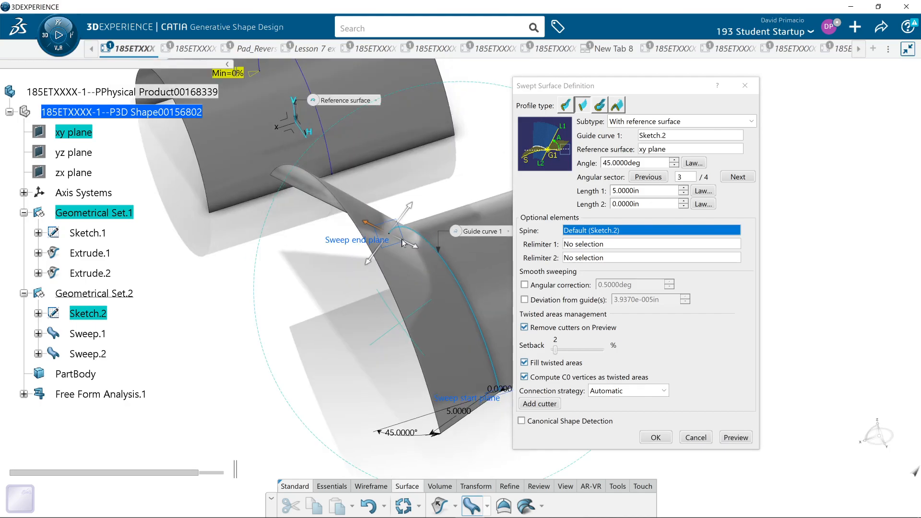
middle_drag(415, 235, 432, 249)
click(655, 438)
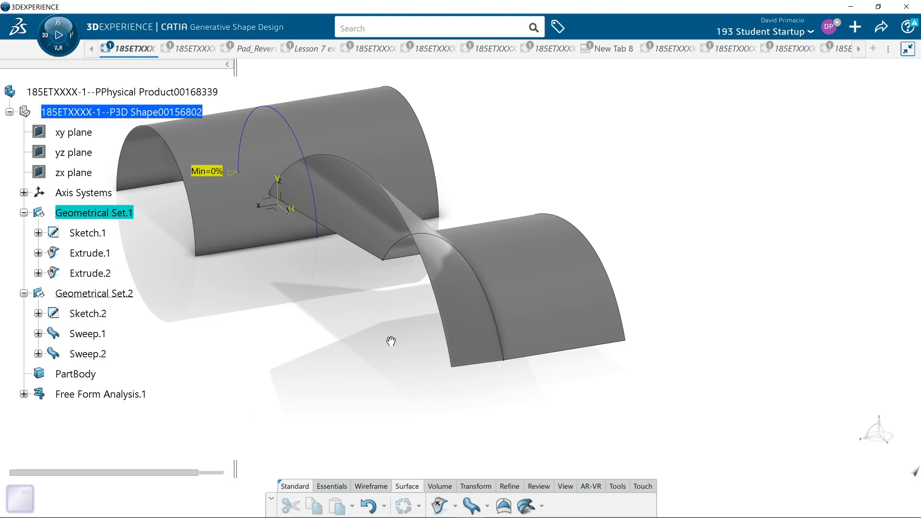
middle_drag(376, 353, 371, 377)
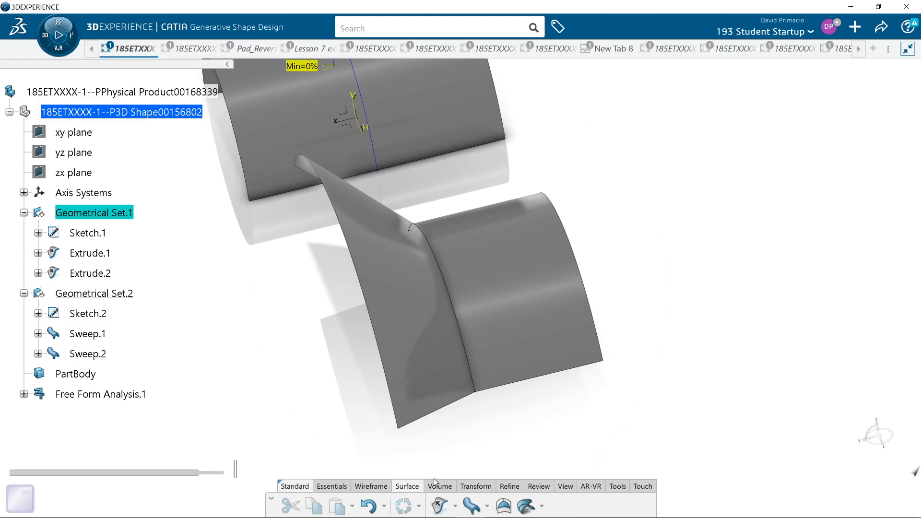
click(529, 488)
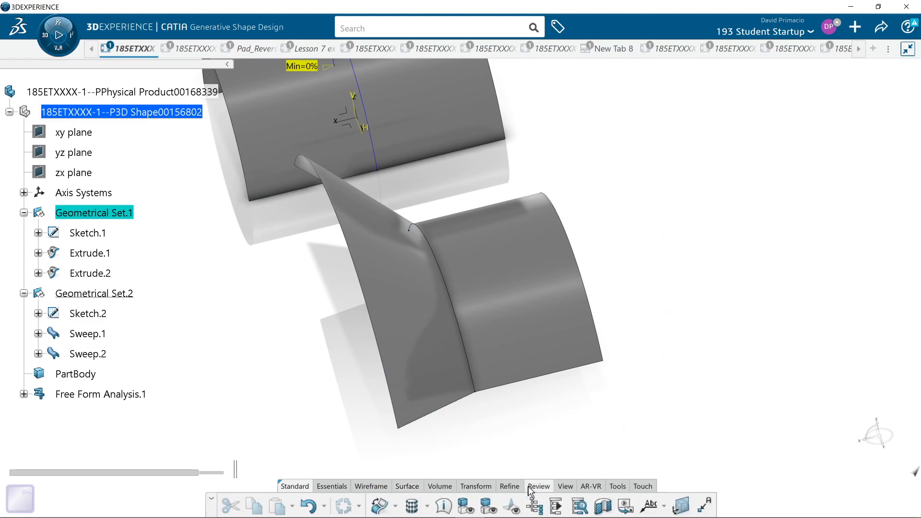
click(386, 511)
click(454, 367)
click(489, 335)
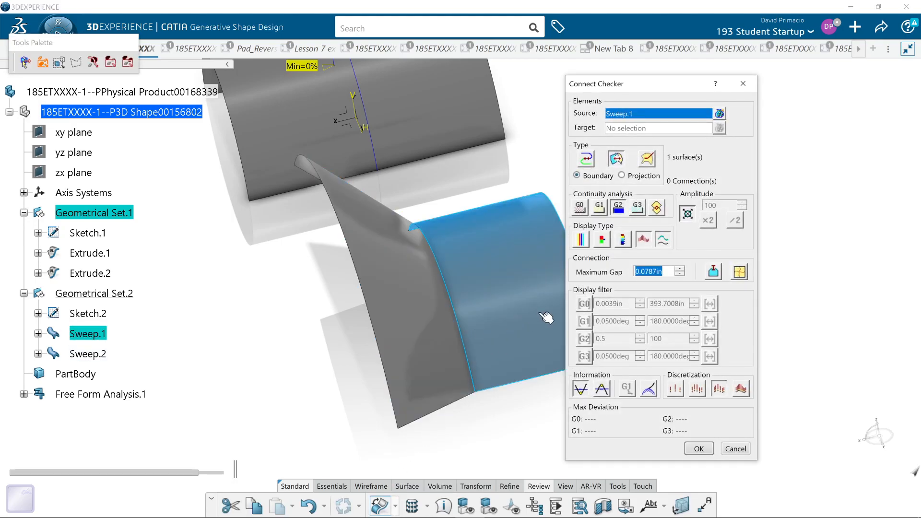
click(581, 211)
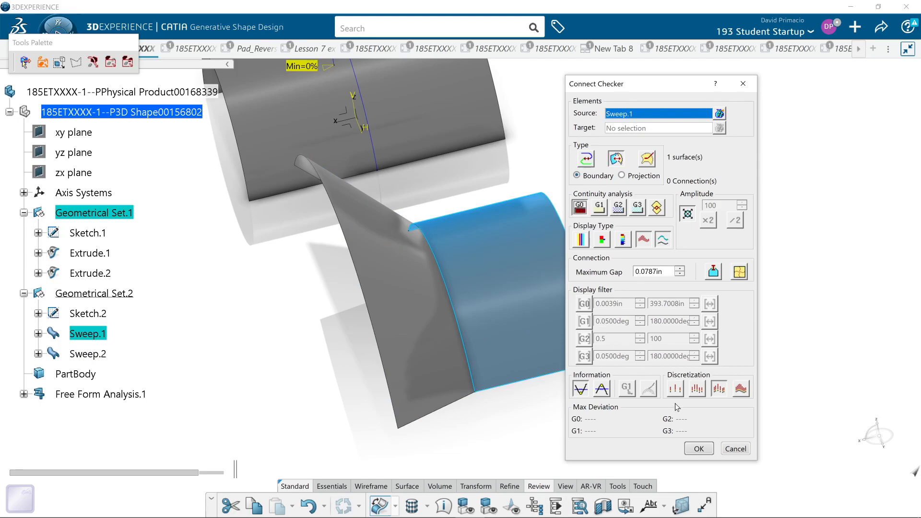
click(734, 448)
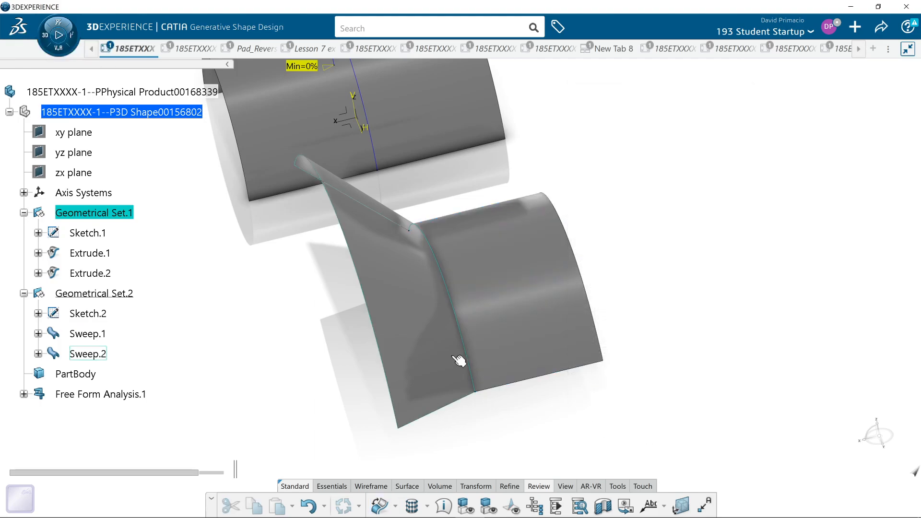
Run the Connect Checker on both swept surfaces together and analyse their G0 continuity.
click(441, 362)
ctrl+click(523, 369)
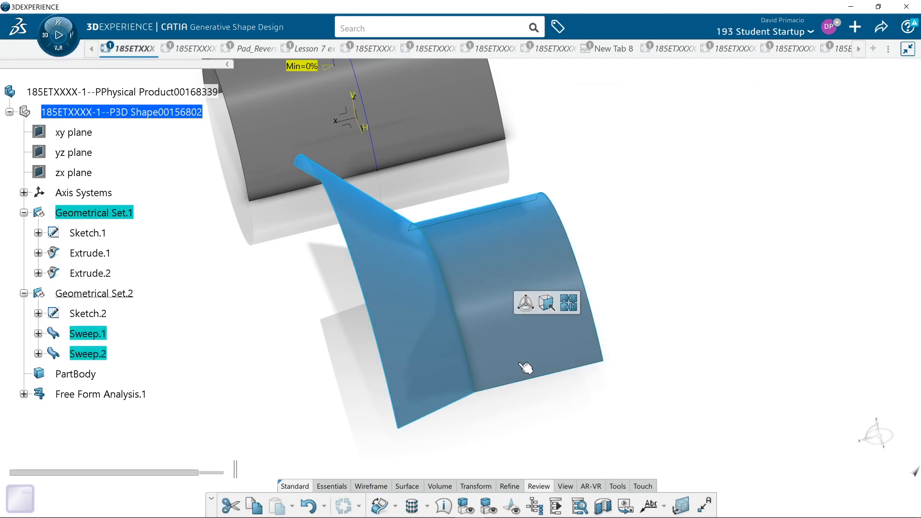
click(396, 501)
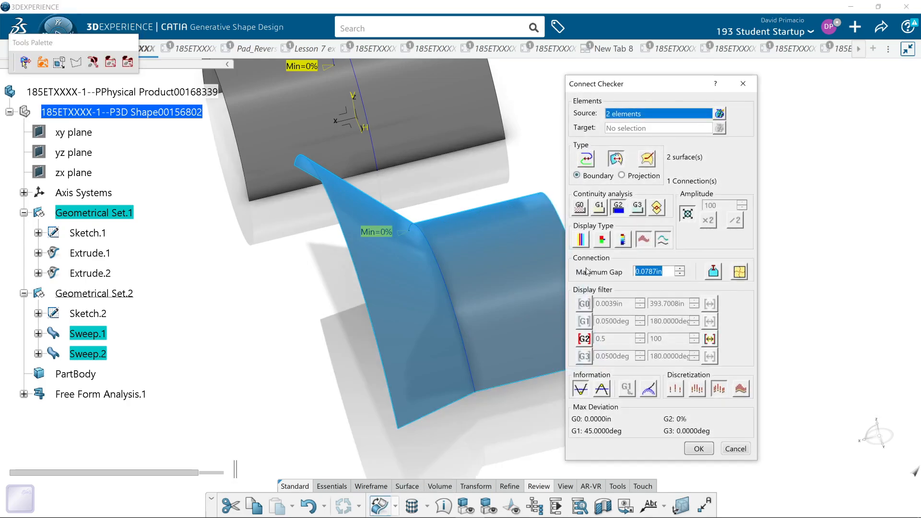
click(581, 211)
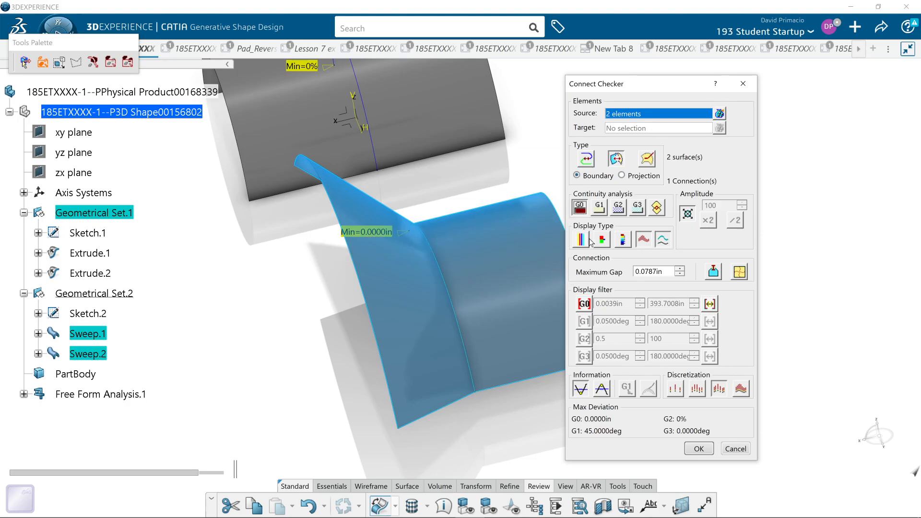
Switch the continuity analysis to G1 and examine the angular deviation along the sweeps' shared edge from several viewpoints.
click(599, 208)
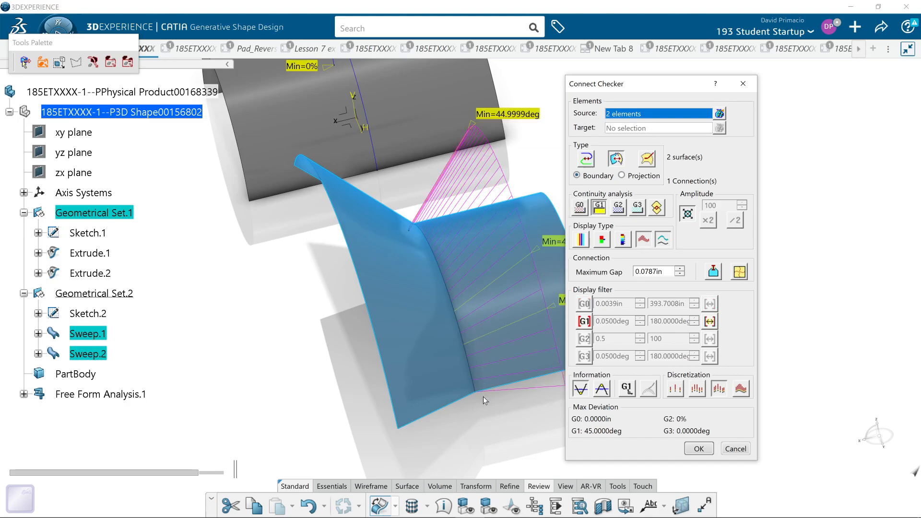
middle_drag(467, 407, 466, 408)
middle_drag(455, 413, 451, 364)
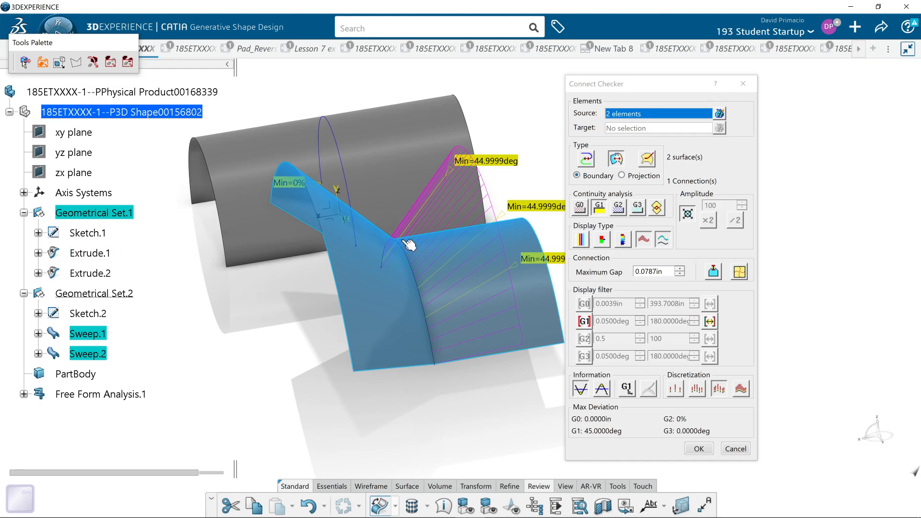
middle_drag(459, 383, 446, 383)
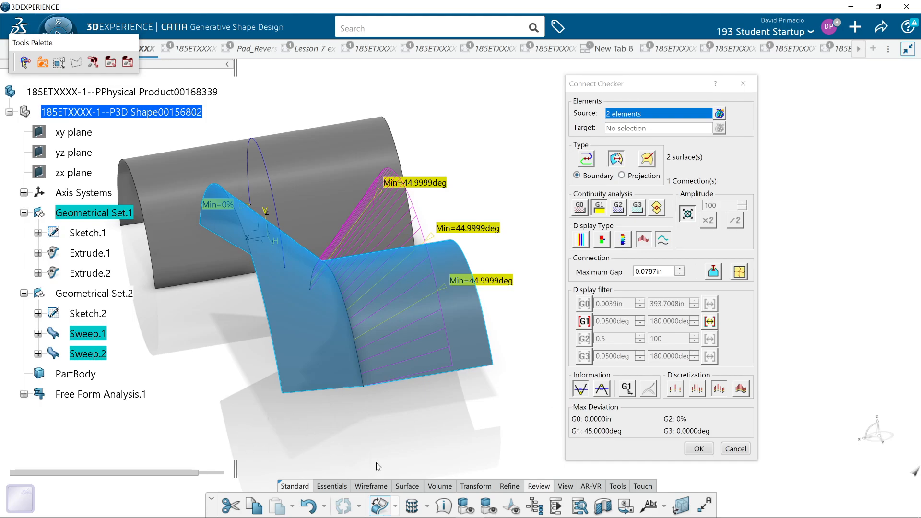
middle_drag(399, 394, 377, 320)
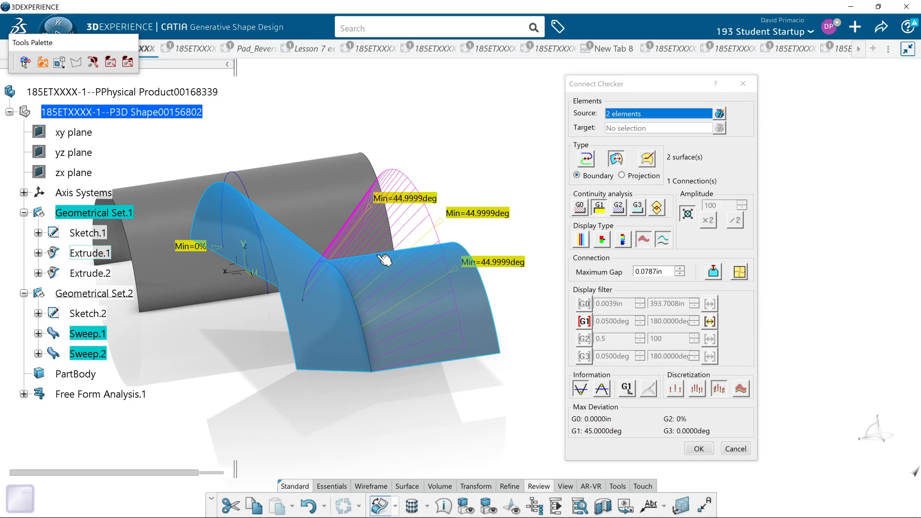
middle_drag(455, 361, 423, 326)
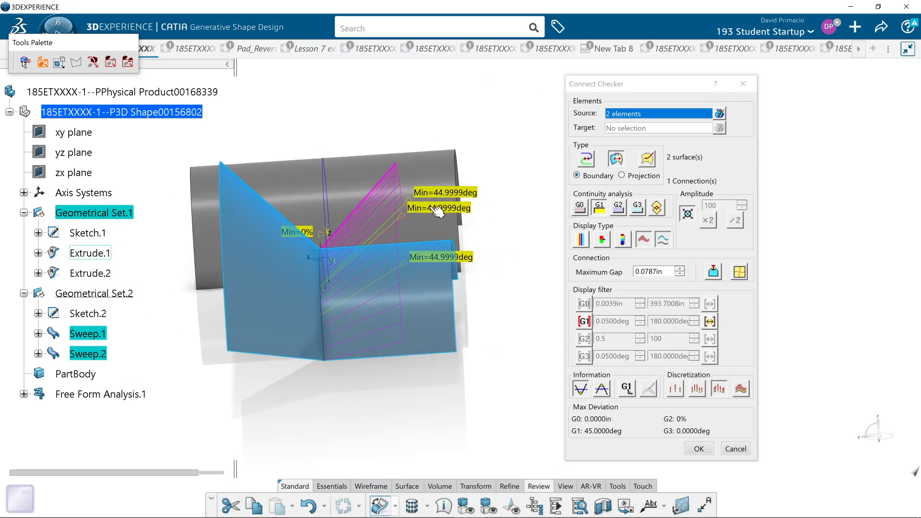
middle_drag(269, 353, 431, 444)
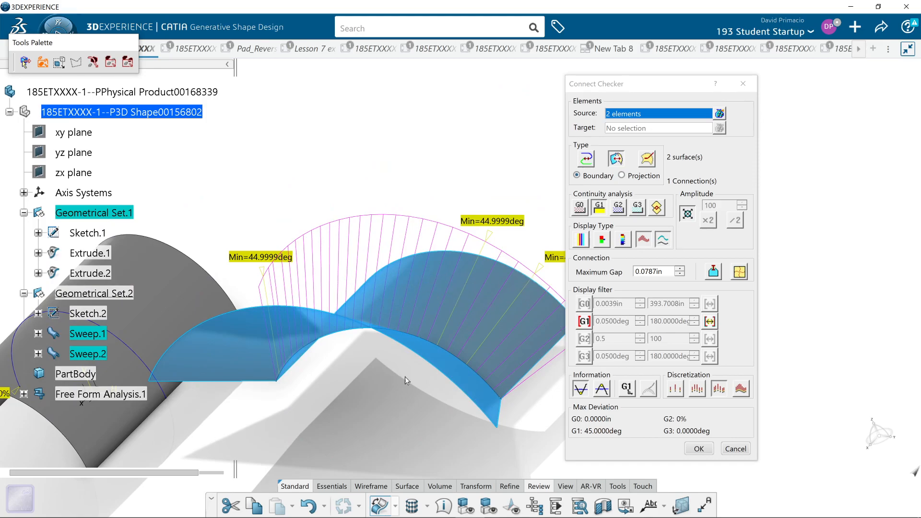
Accept the G1 analysis of the two swept surfaces and close the Connect Checker.
middle_drag(331, 451, 272, 414)
middle_drag(489, 375, 475, 369)
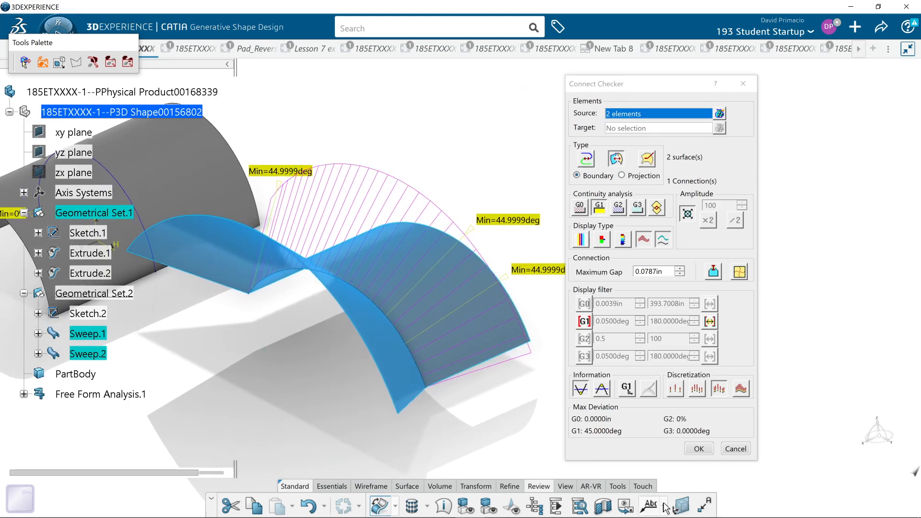
click(699, 449)
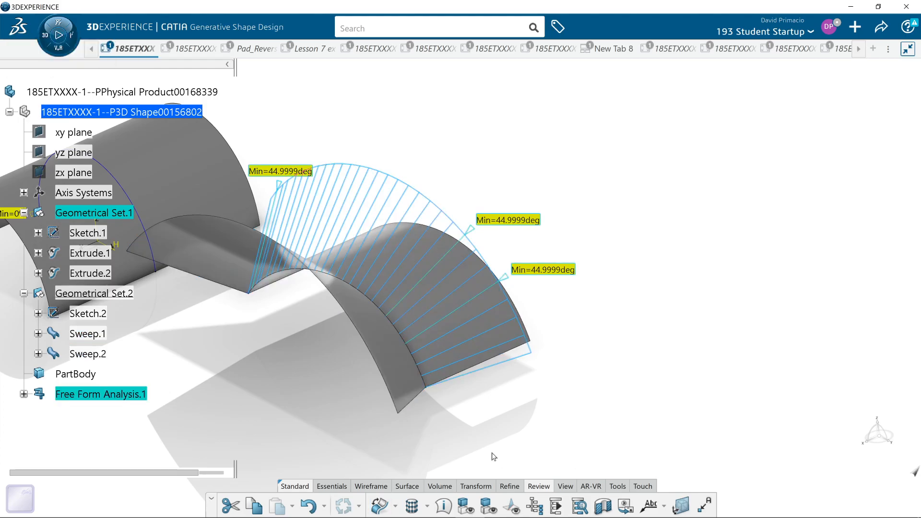
middle_drag(486, 449, 485, 472)
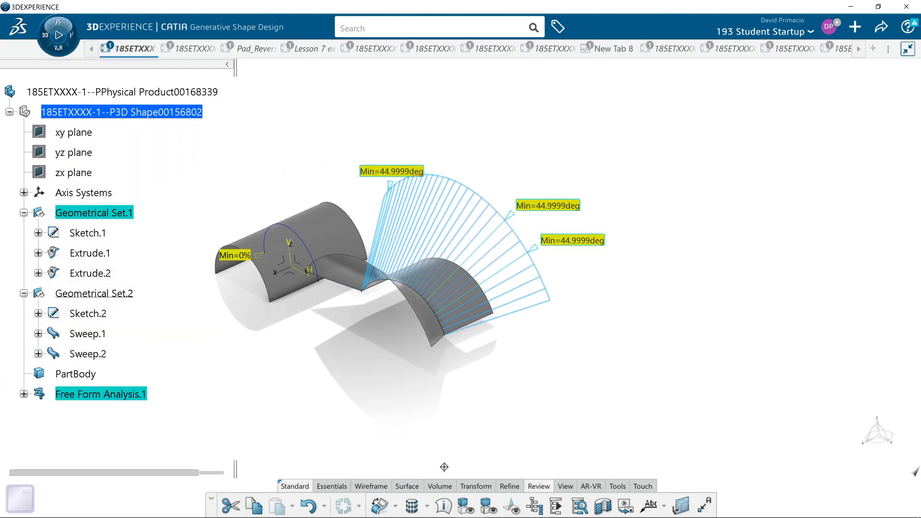
middle_drag(421, 498, 427, 488)
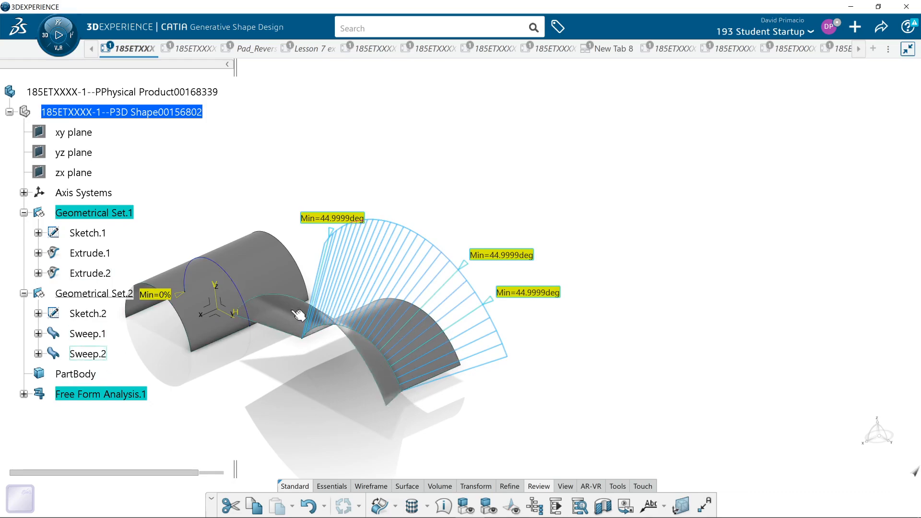
click(369, 486)
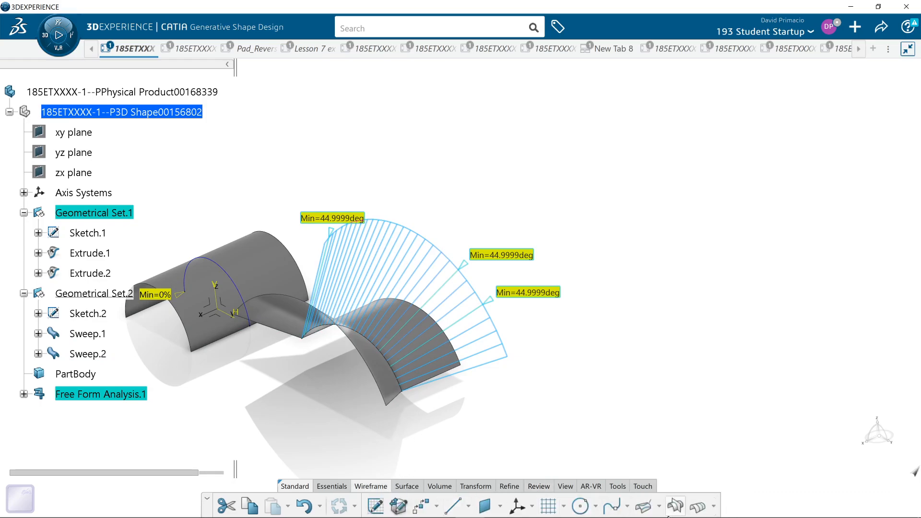
click(407, 486)
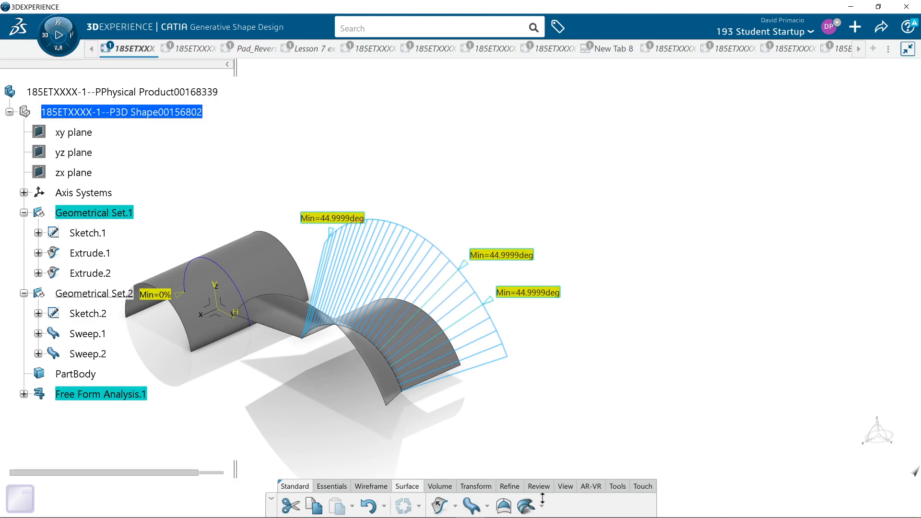
click(439, 486)
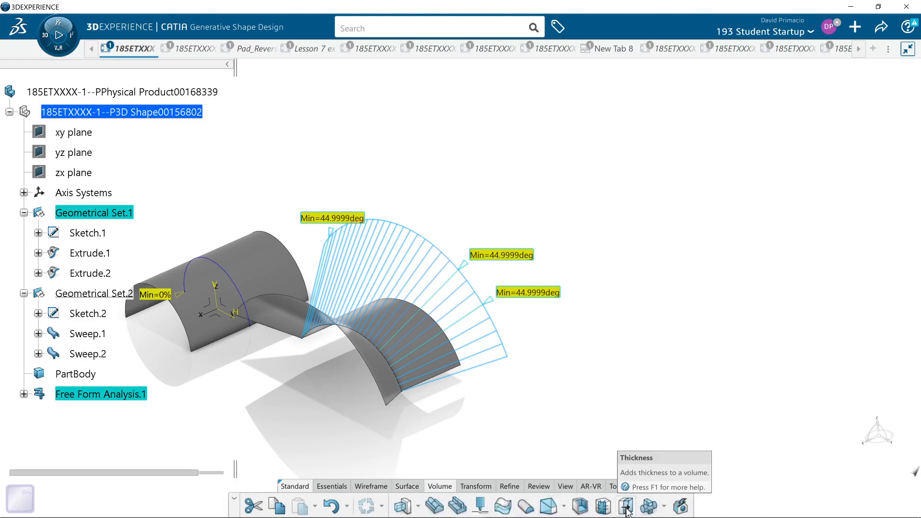
click(331, 486)
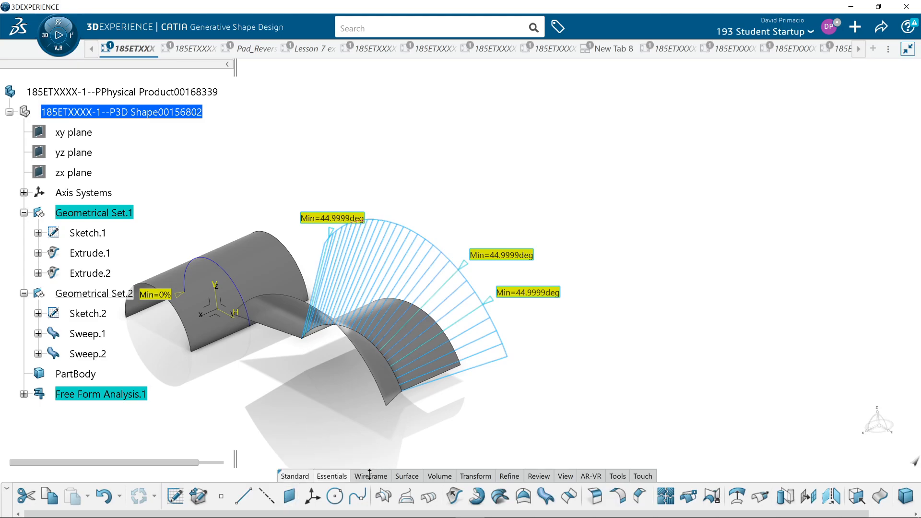
Start a center-and-radius circle and begin defining a new coordinate point as its center.
click(373, 476)
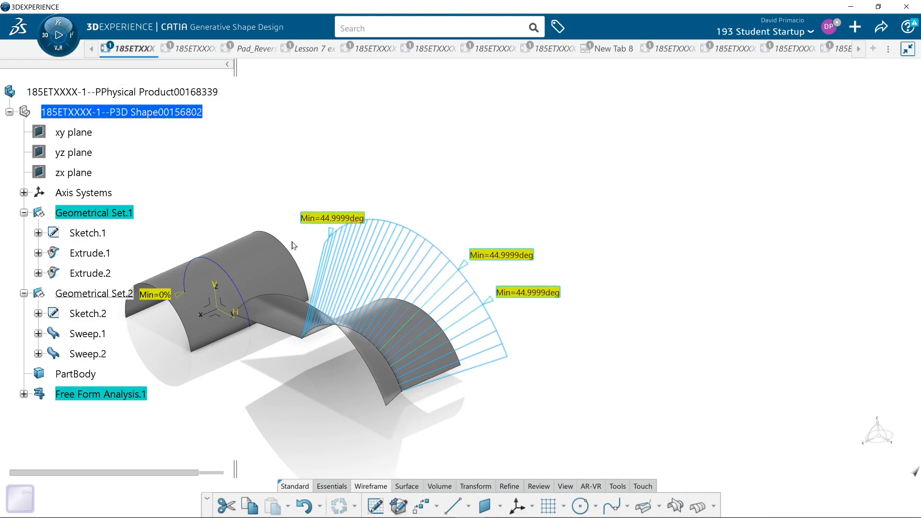
click(393, 429)
mouse_move(450, 407)
middle_down()
mouse_move(491, 339)
mouse_move(460, 396)
middle_up()
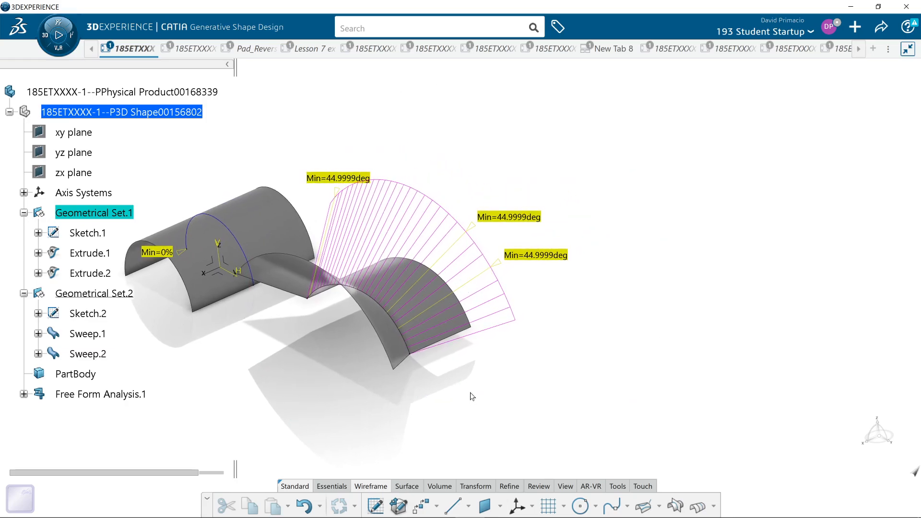
middle_drag(466, 414, 485, 398)
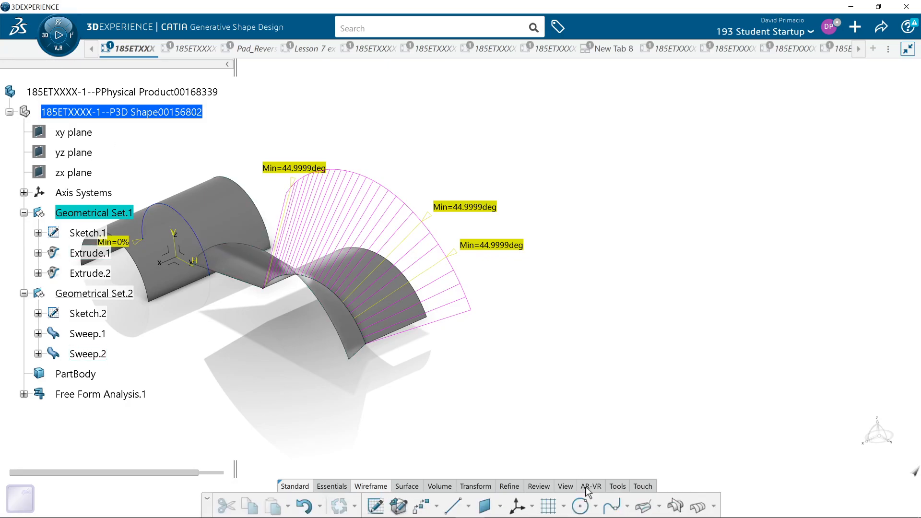
click(580, 506)
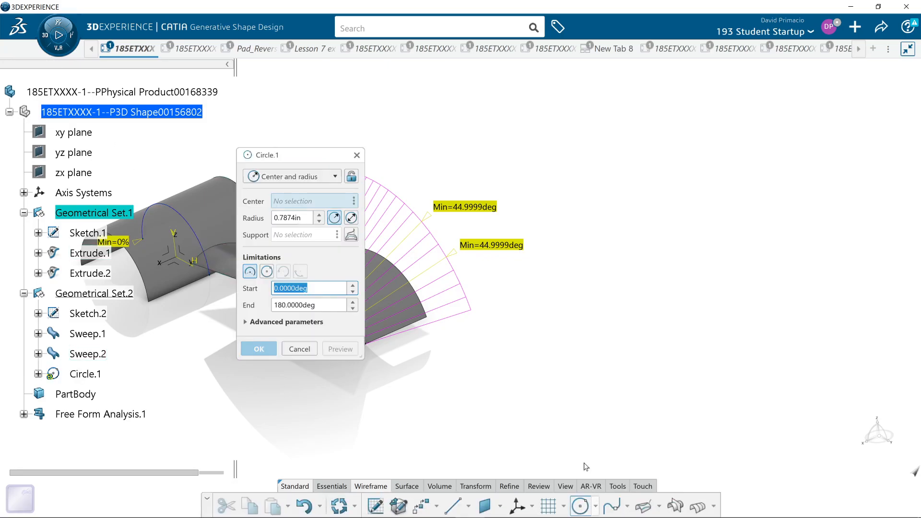
click(286, 203)
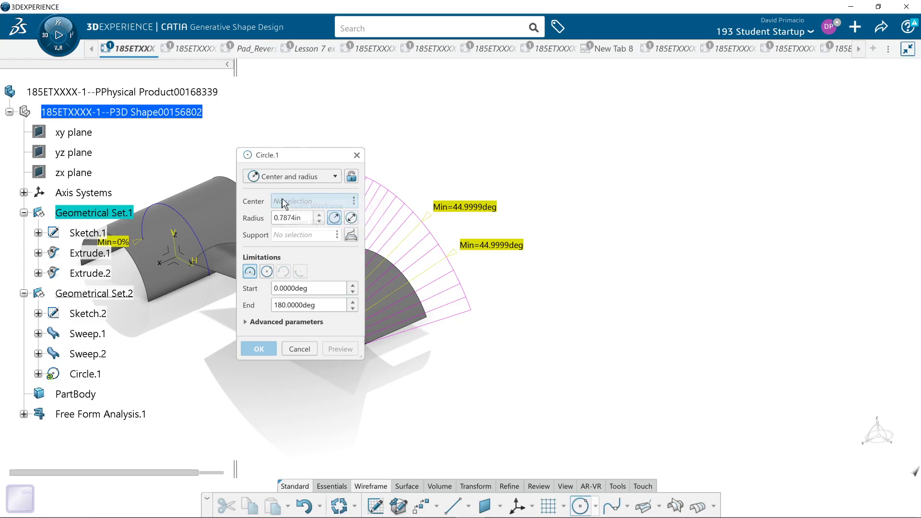
right_click(288, 203)
mouse_move(289, 206)
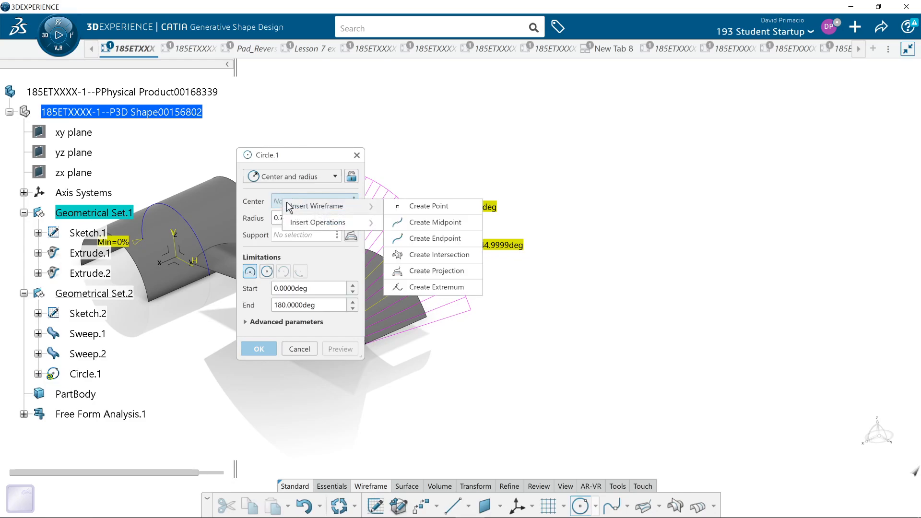
click(428, 206)
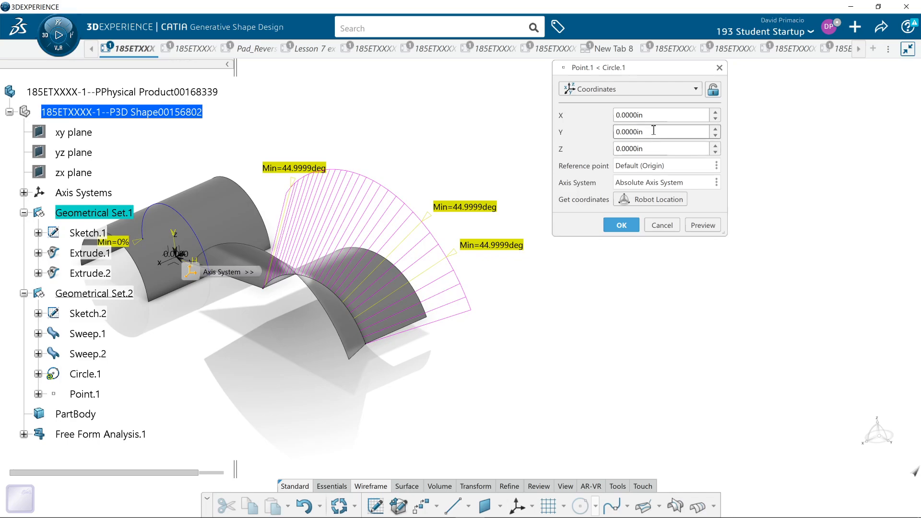
Try Y coordinates of 115, 15, 25 and 35 in for the circle's center point, previewing each position.
drag(653, 130, 559, 131)
text(11)
click(696, 226)
scroll(500, 307, down, 5)
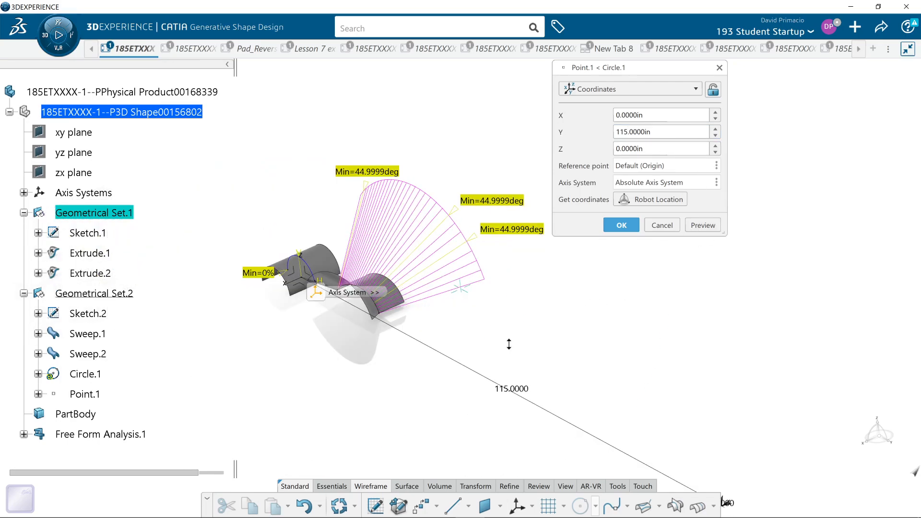
double_click(661, 133)
text(15)
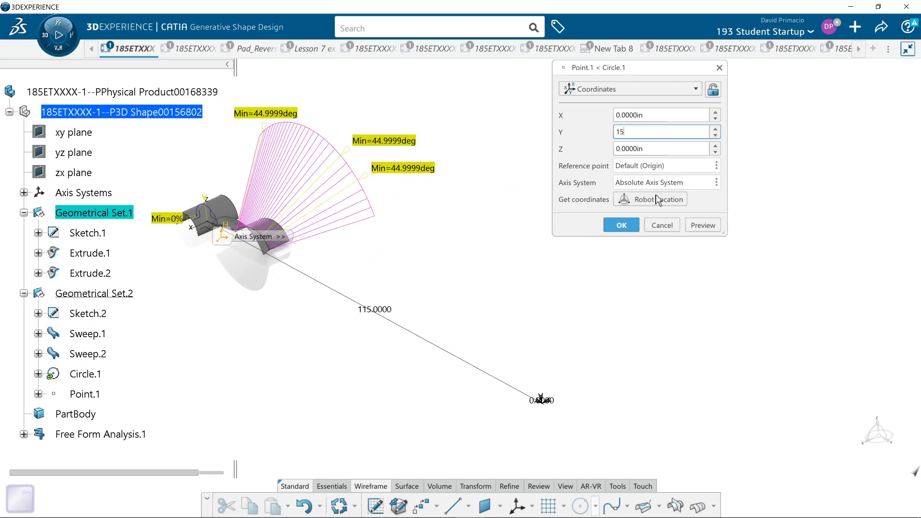
click(704, 227)
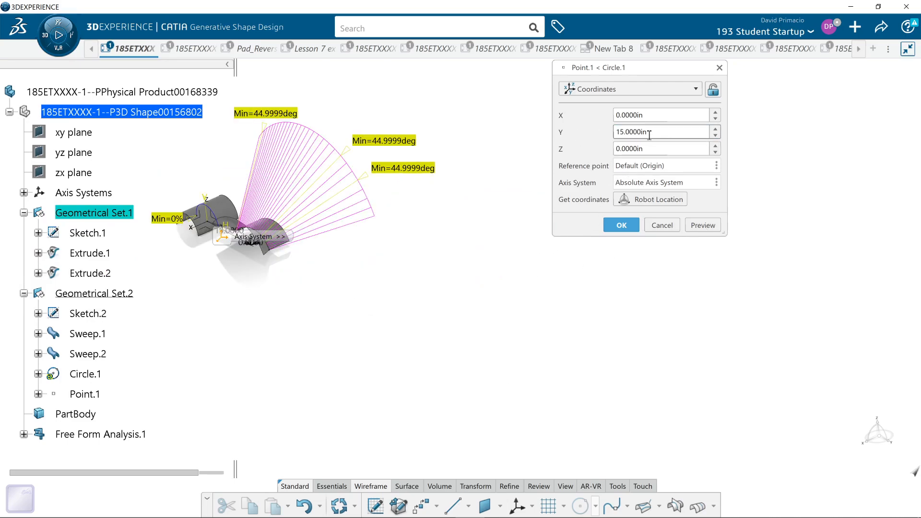
text(25)
click(701, 226)
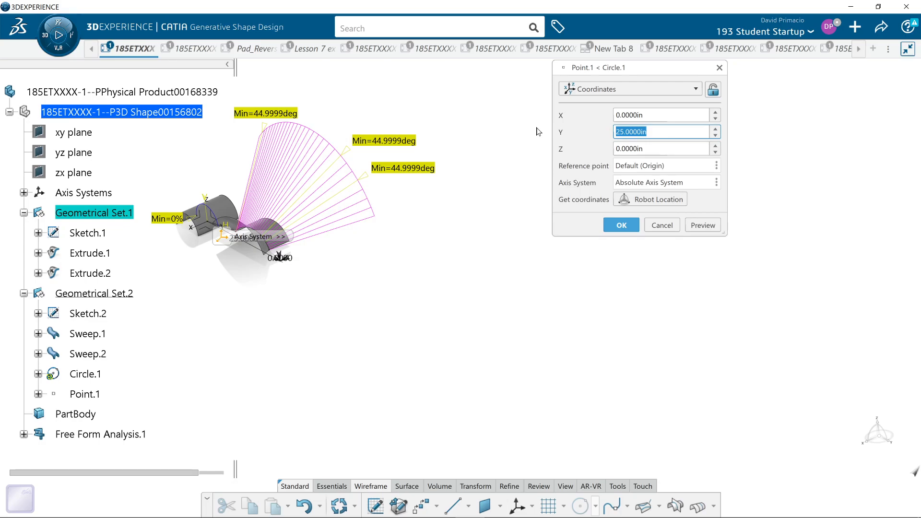
text(35)
click(696, 225)
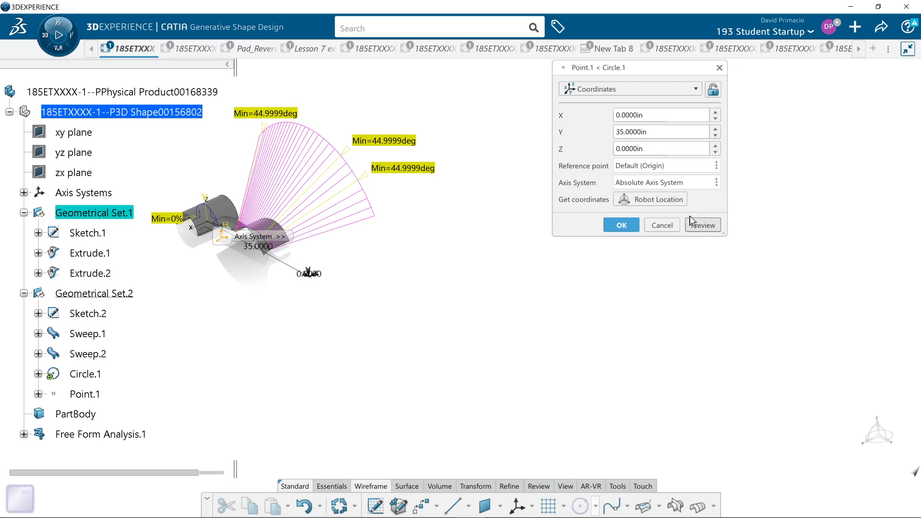
Set the center point's Y coordinate to 40 in, preview it and create the point.
text(40)
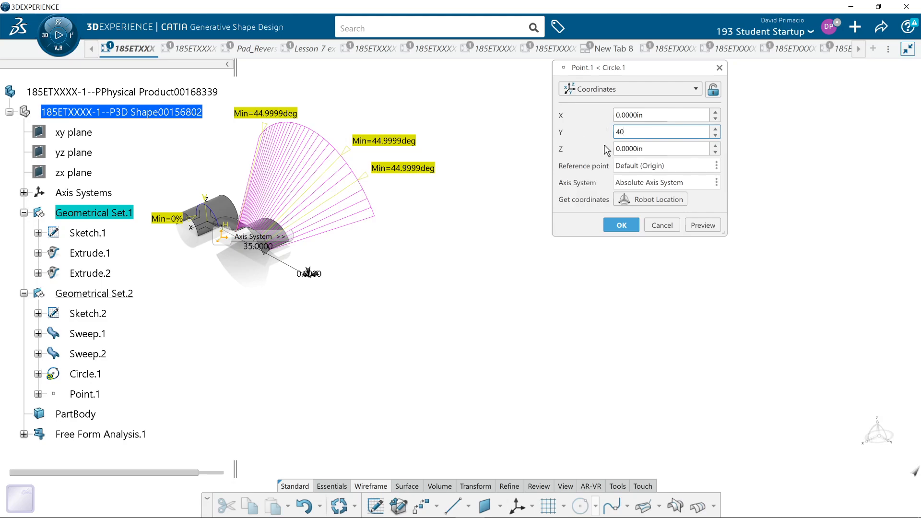
click(702, 226)
click(622, 225)
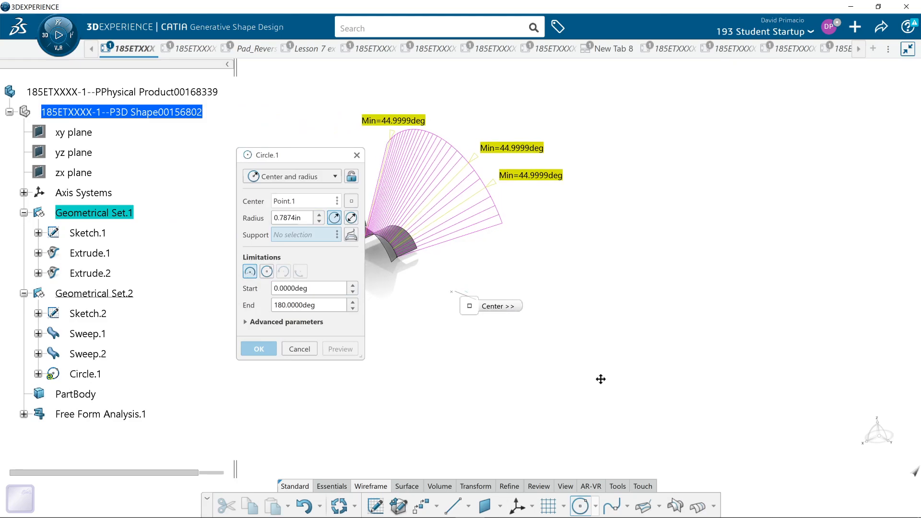
Use the YZ plane as the circle's support, set the radius to 5 in, preview the arc and create it.
right_click(293, 235)
mouse_move(304, 237)
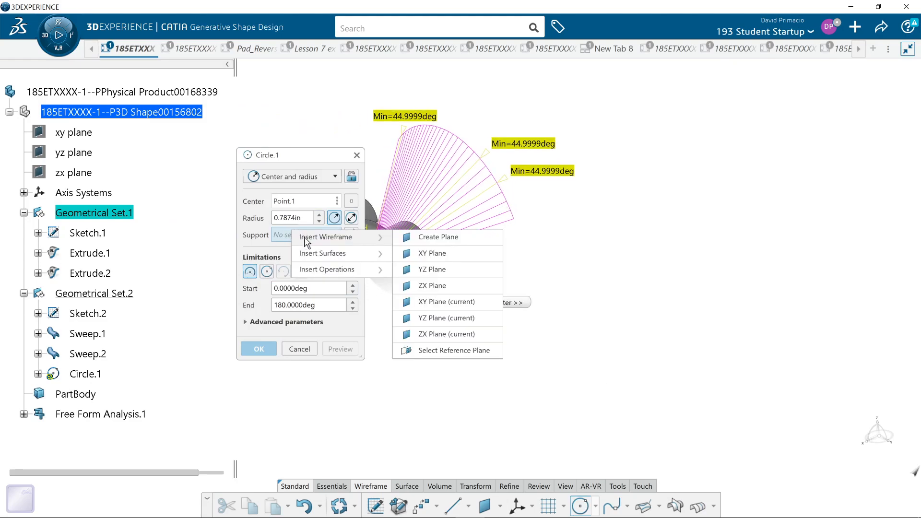
click(434, 272)
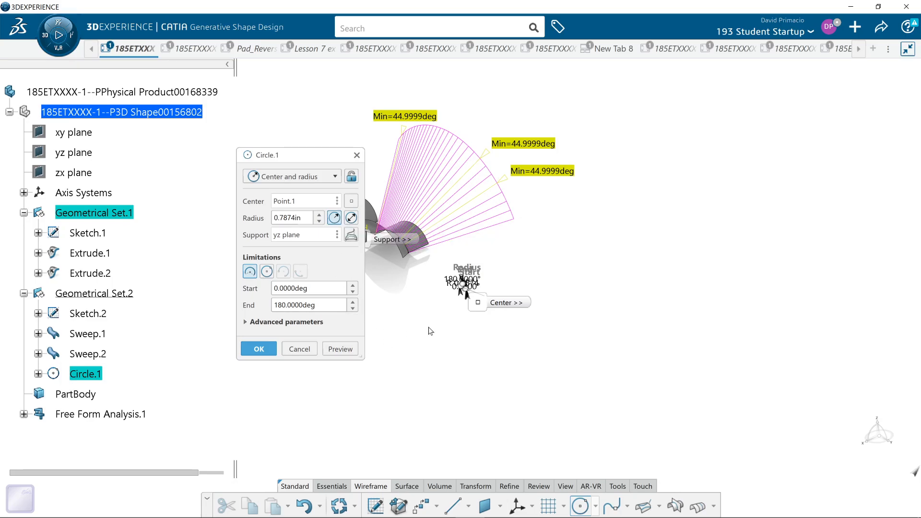
double_click(287, 218)
text(5)
click(336, 354)
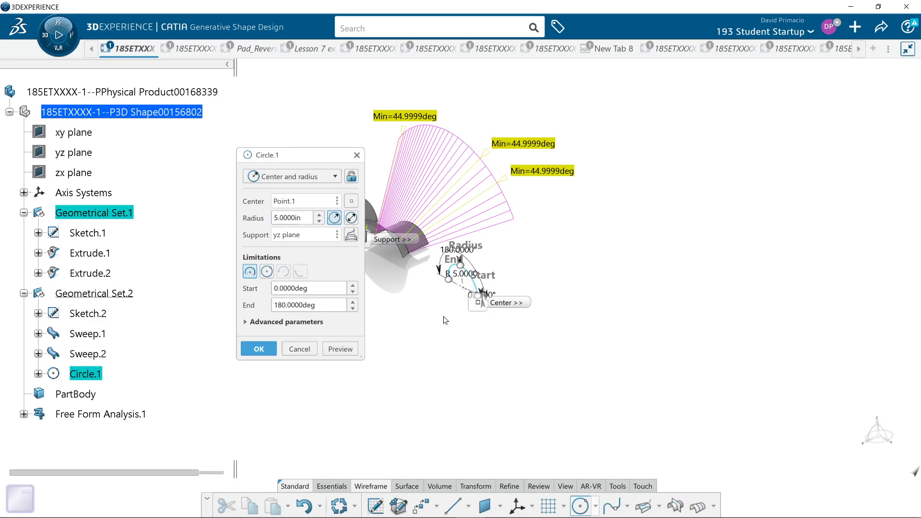
ctrl+middle_drag(442, 317, 436, 336)
click(259, 348)
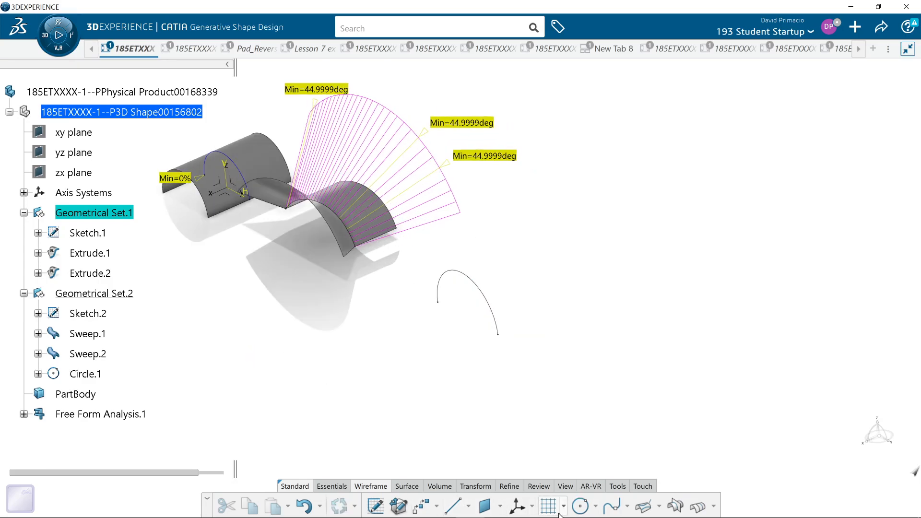
Start a second center-and-radius circle and create its center point with an X coordinate of 0.03 in.
click(579, 506)
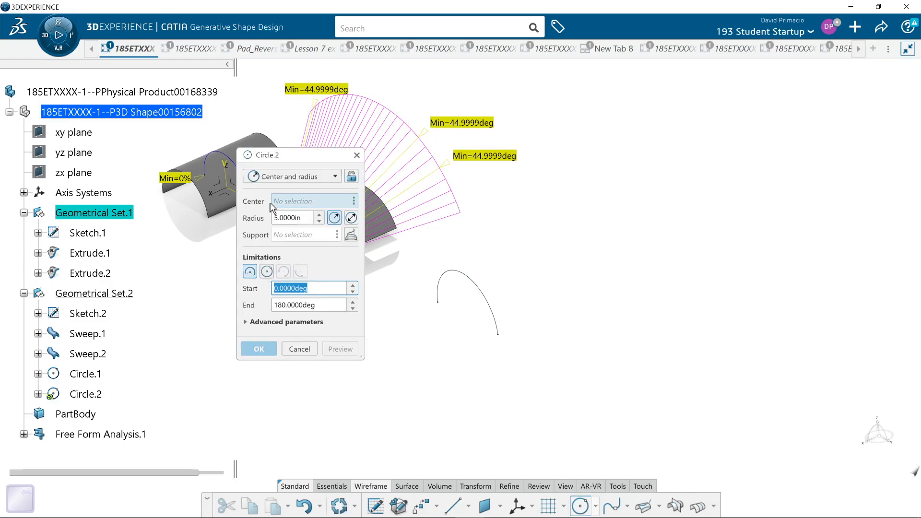
right_click(275, 202)
mouse_move(279, 204)
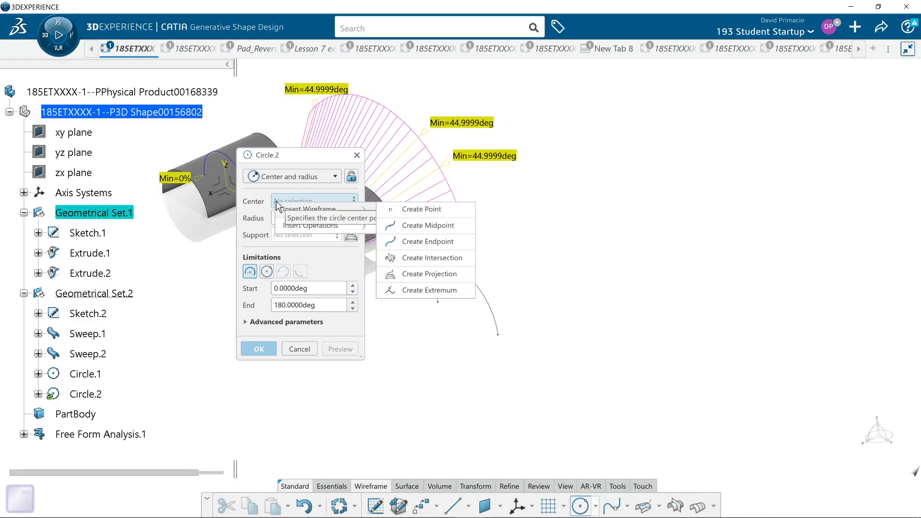
click(406, 210)
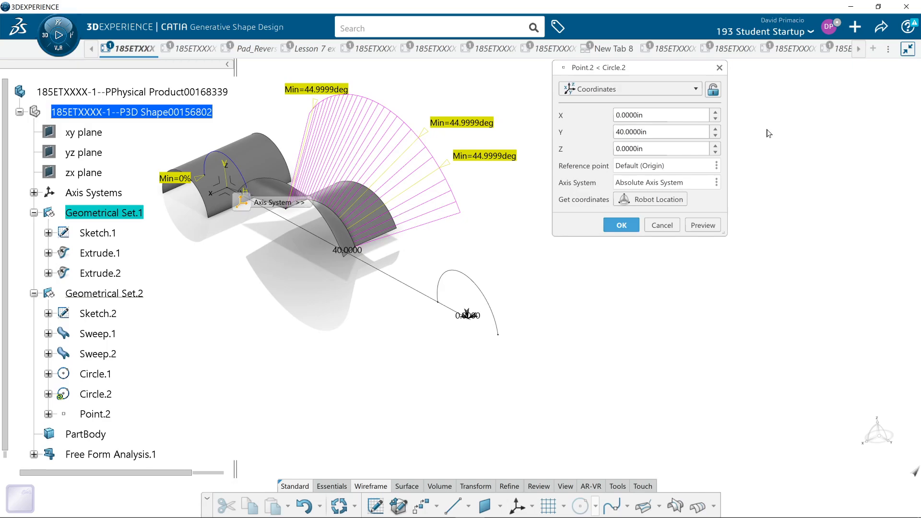
click(645, 149)
key(shift+Tab)
key(shift+Tab)
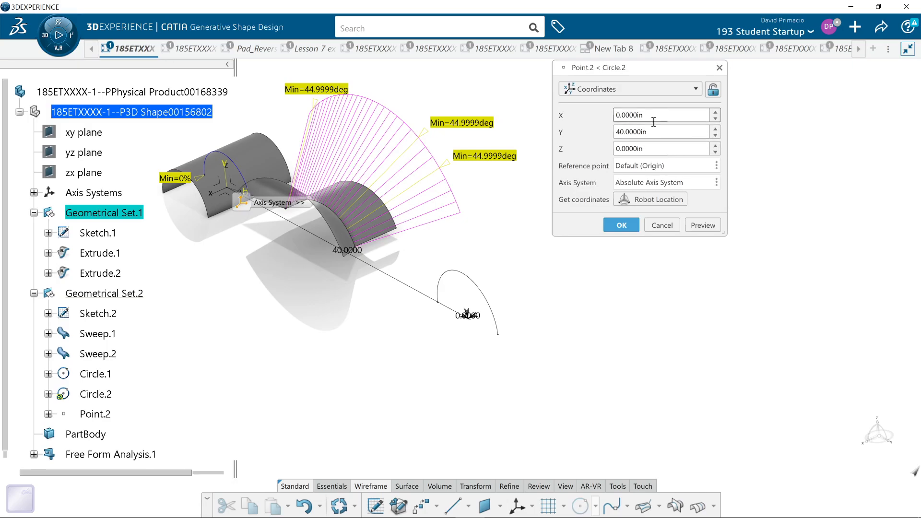
text(.03)
click(705, 226)
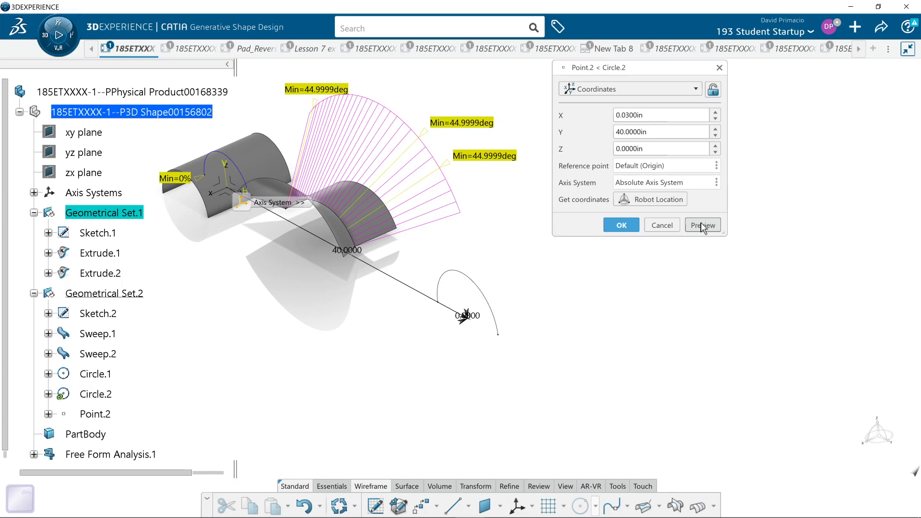
click(618, 224)
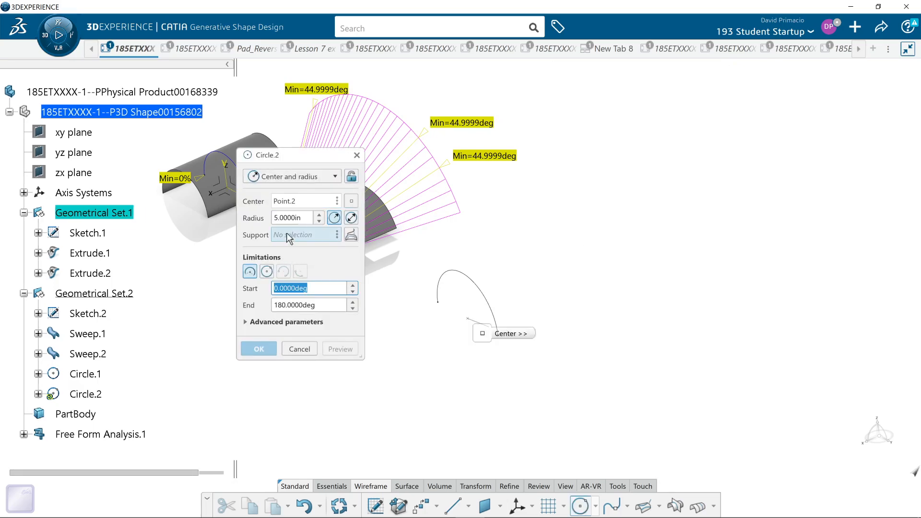
Create a support plane for the second circle, offset 0.03 in from the XY plane.
right_click(287, 232)
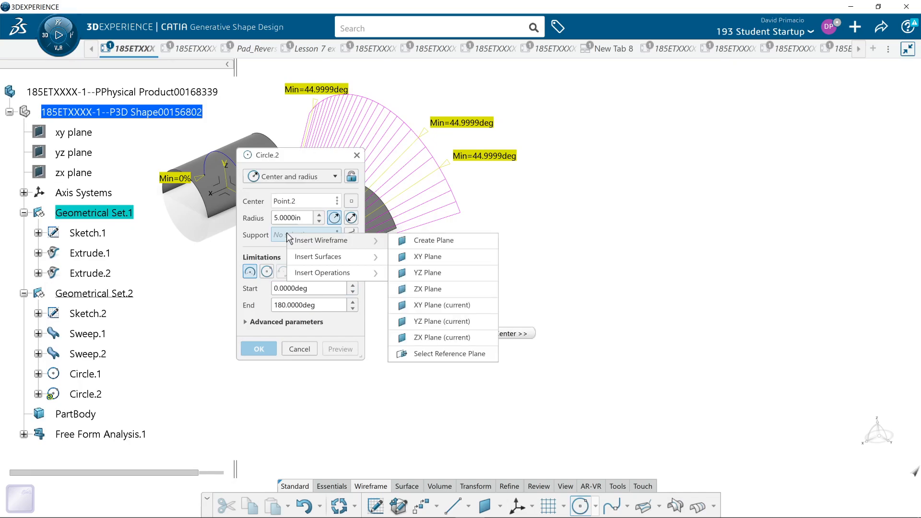
click(411, 243)
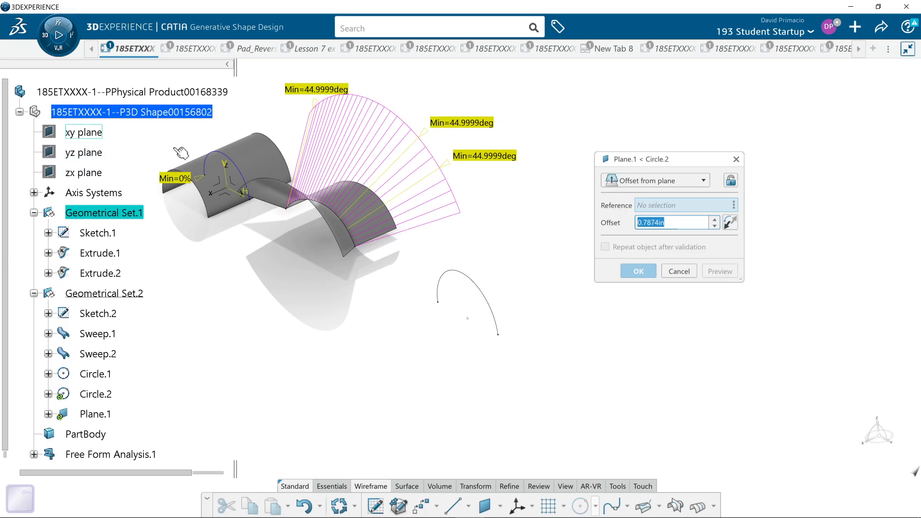
click(151, 147)
text(.03)
click(645, 270)
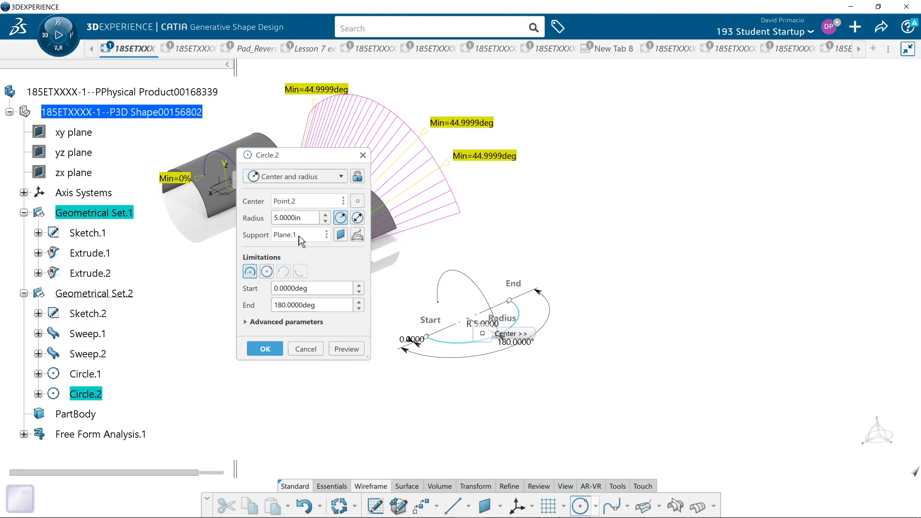
Edit the second circle's support plane so its reference is the YZ plane, keeping the 0.03 in offset.
click(340, 234)
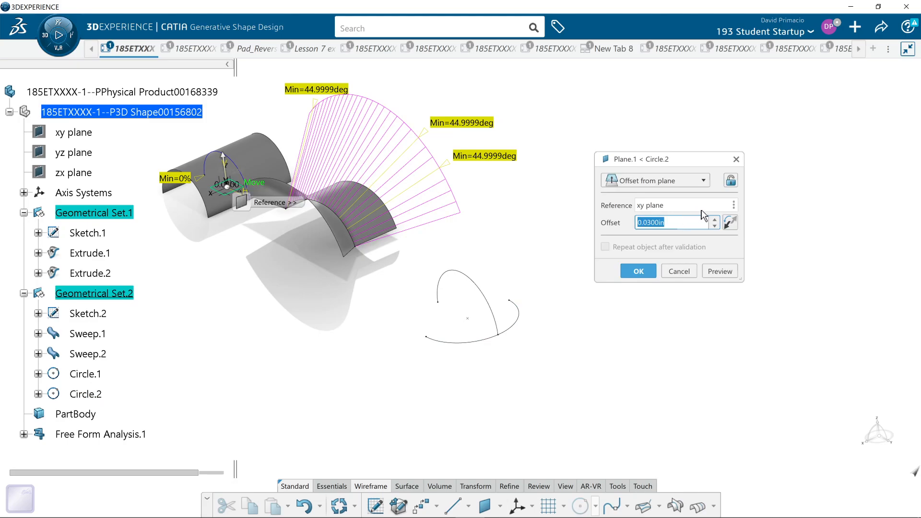
click(733, 204)
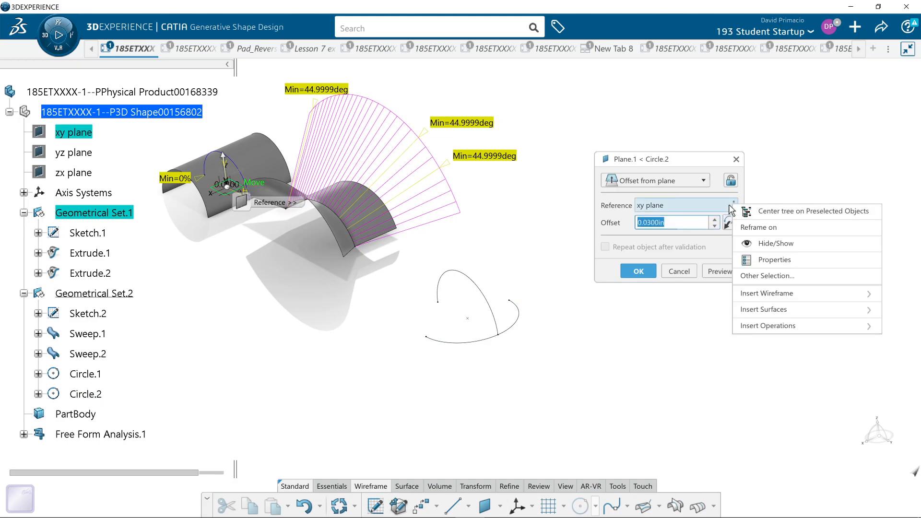
right_click(699, 203)
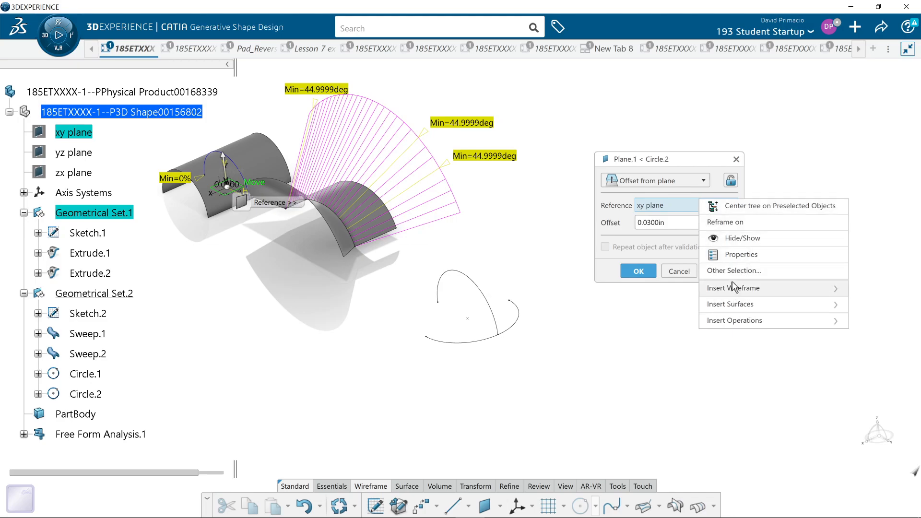
mouse_move(734, 290)
click(638, 321)
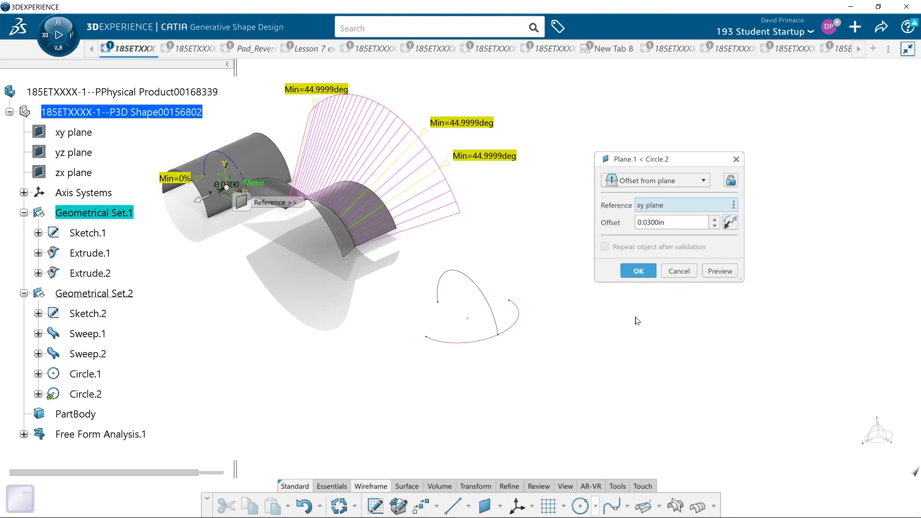
click(718, 271)
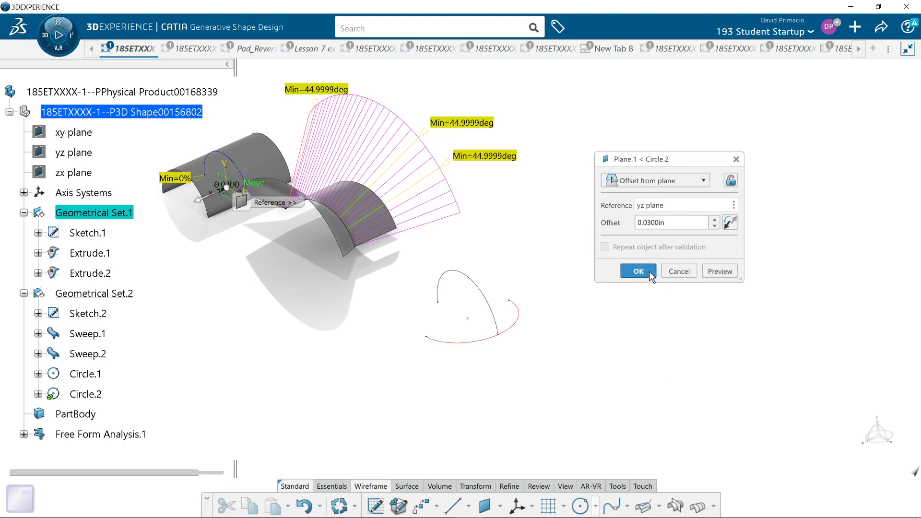
click(637, 271)
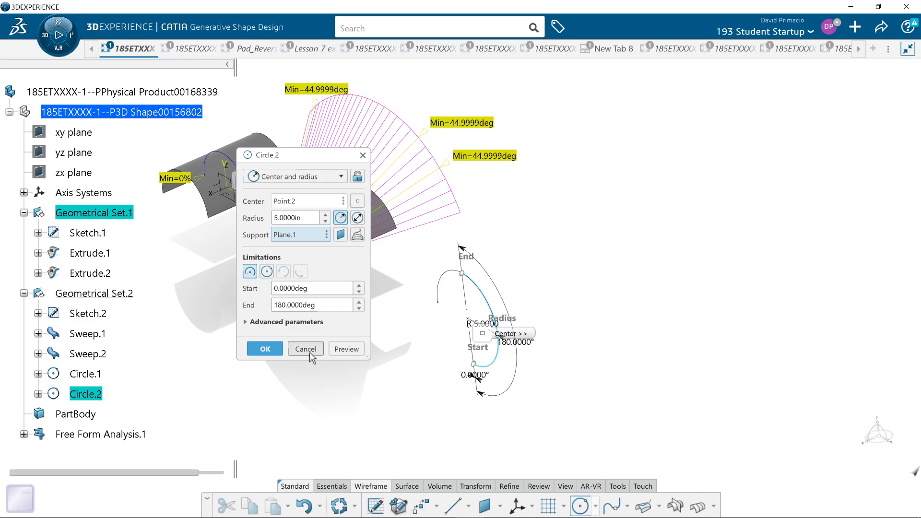
Limit the second circle to an arc from 90 to 270 degrees, preview it and create it.
drag(318, 286, 259, 289)
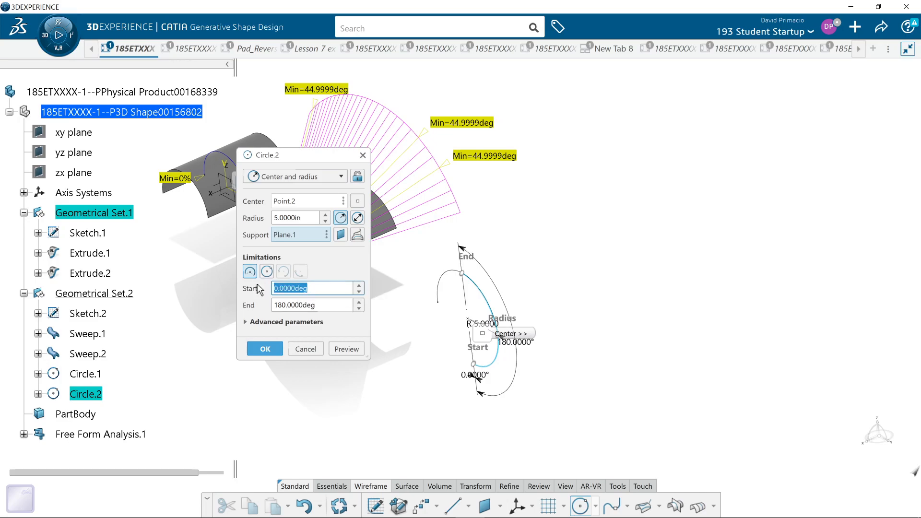
text(90)
click(346, 350)
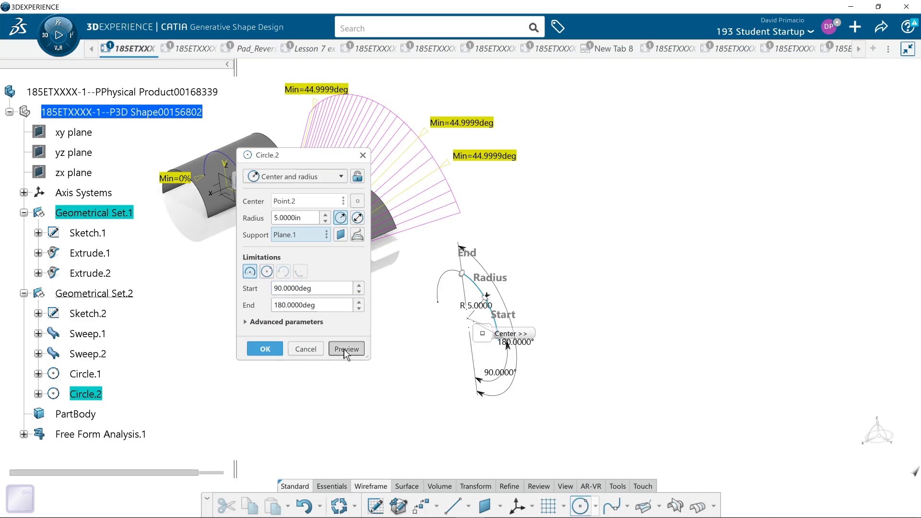
drag(348, 306, 243, 313)
text(270)
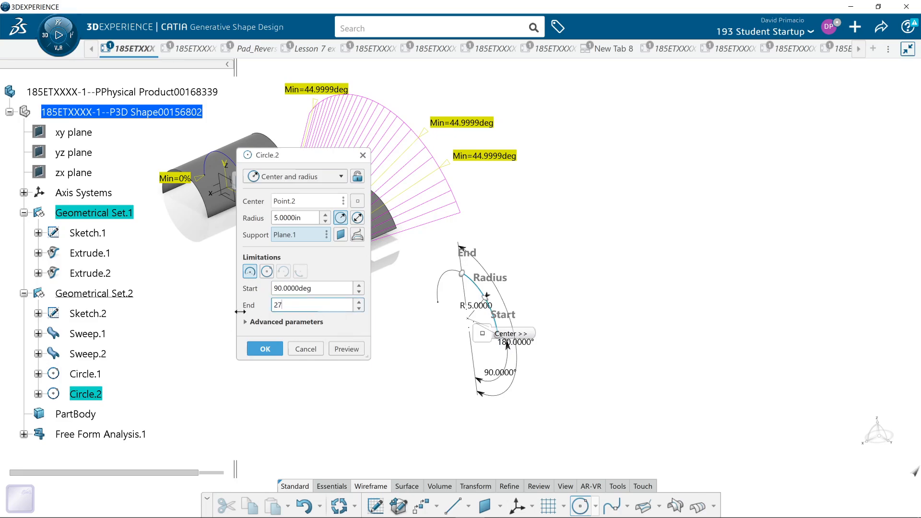
click(347, 350)
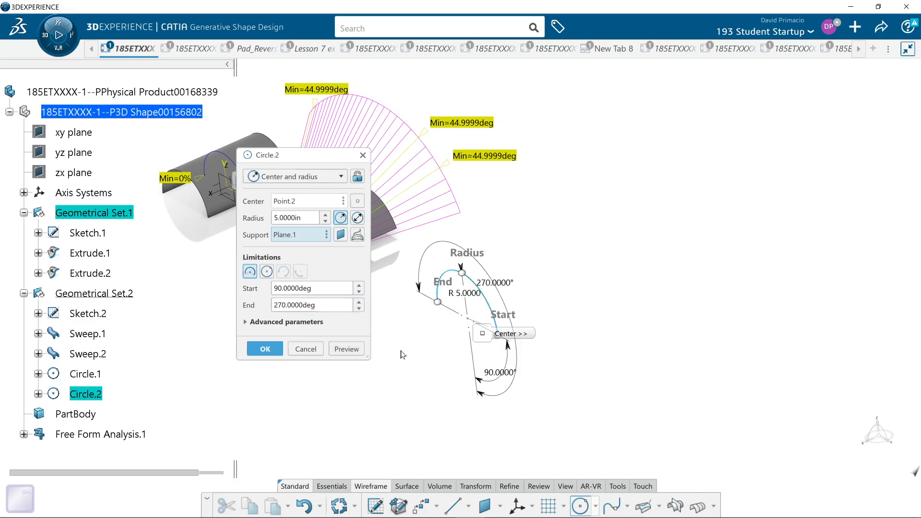
click(266, 349)
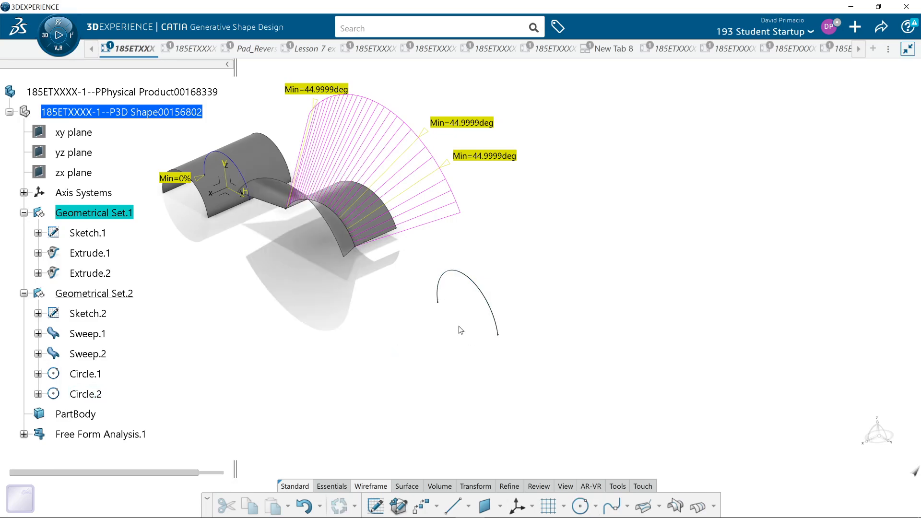
Insert a new geometrical set under the 3D shape and move both circles into it.
middle_drag(416, 373, 360, 347)
middle_drag(294, 432, 435, 204)
middle_drag(371, 317, 473, 179)
middle_drag(422, 260, 365, 321)
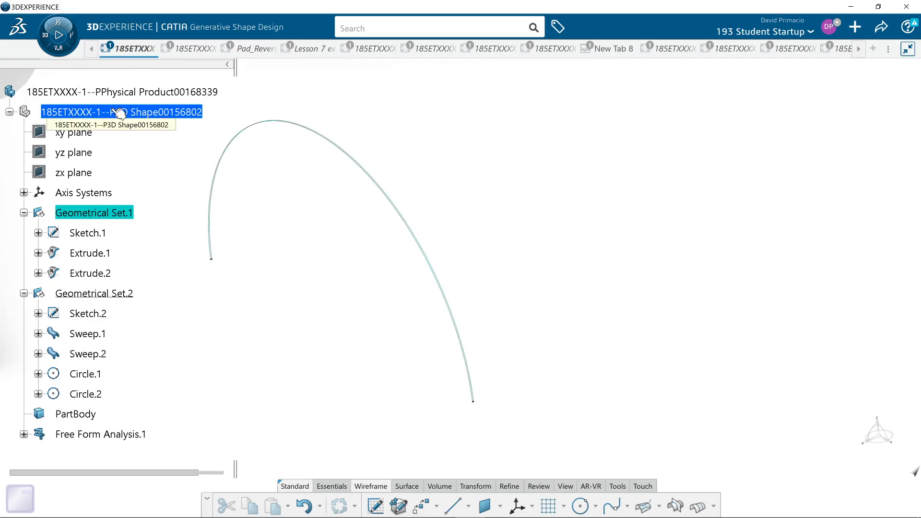
click(120, 112)
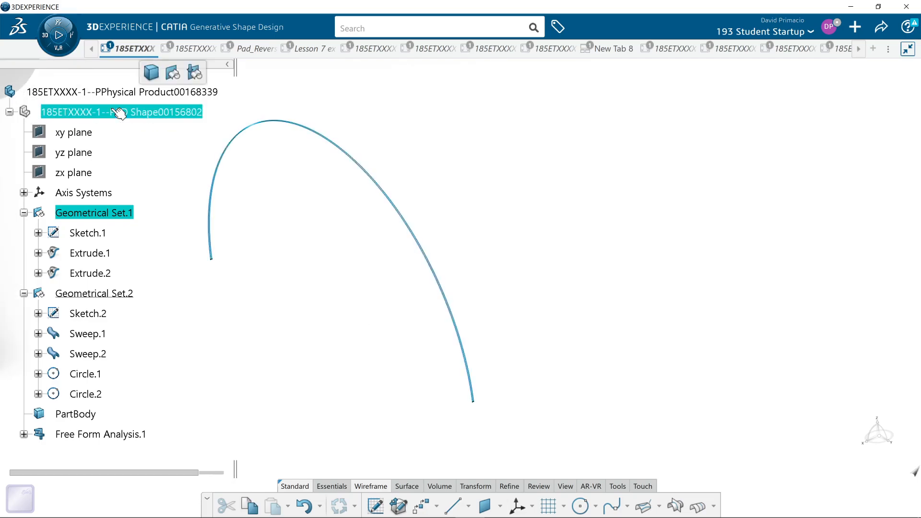
click(174, 74)
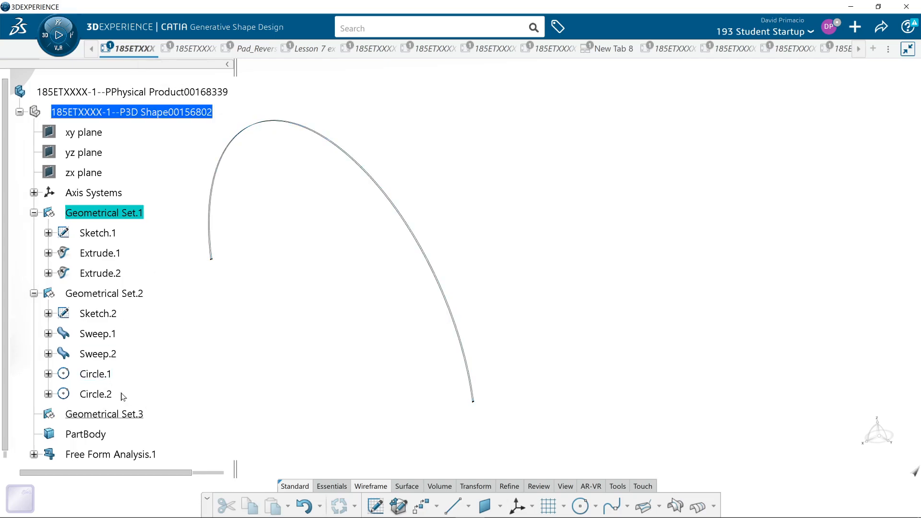
drag(110, 394, 95, 414)
drag(79, 374, 81, 395)
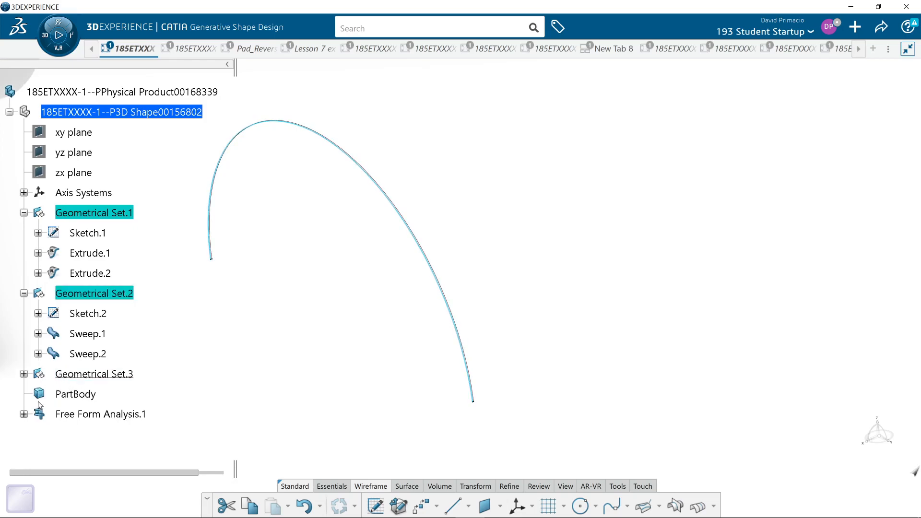
click(24, 373)
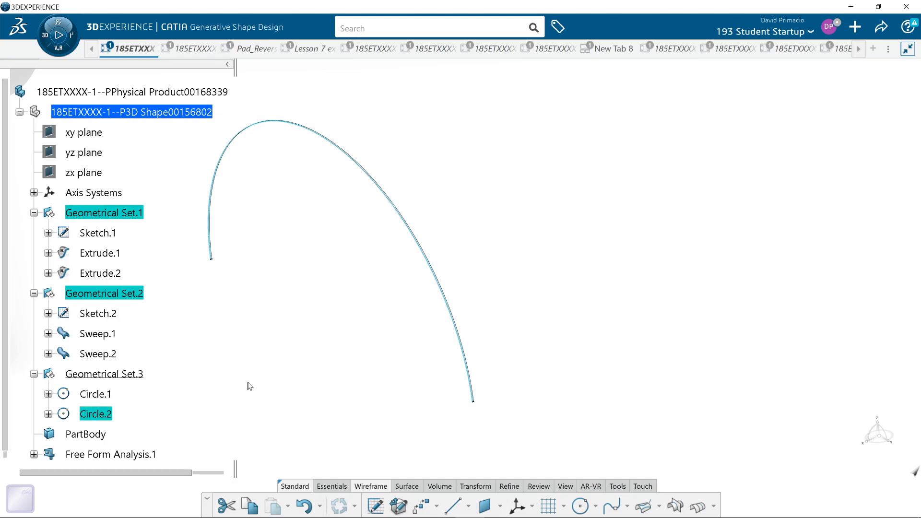
Extrude the second arc (Circle.2) 5 in along its default normal direction.
middle_drag(322, 261, 442, 267)
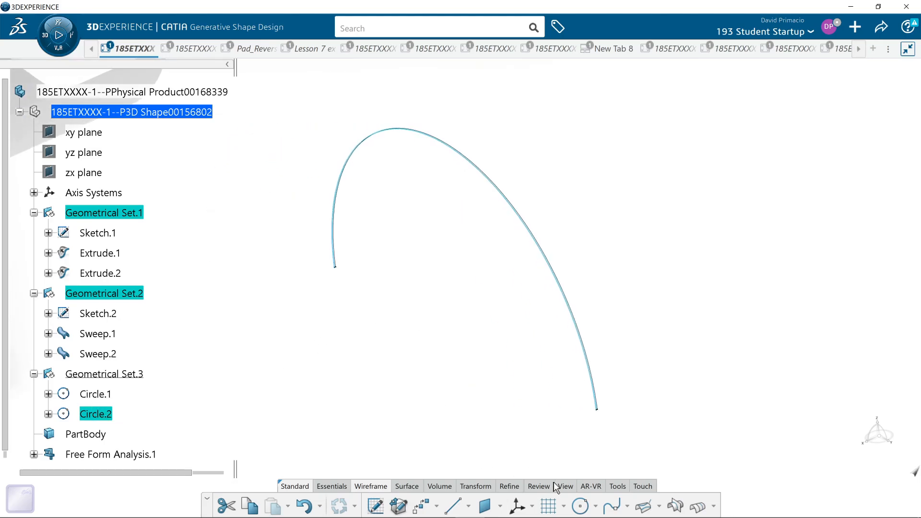
click(405, 487)
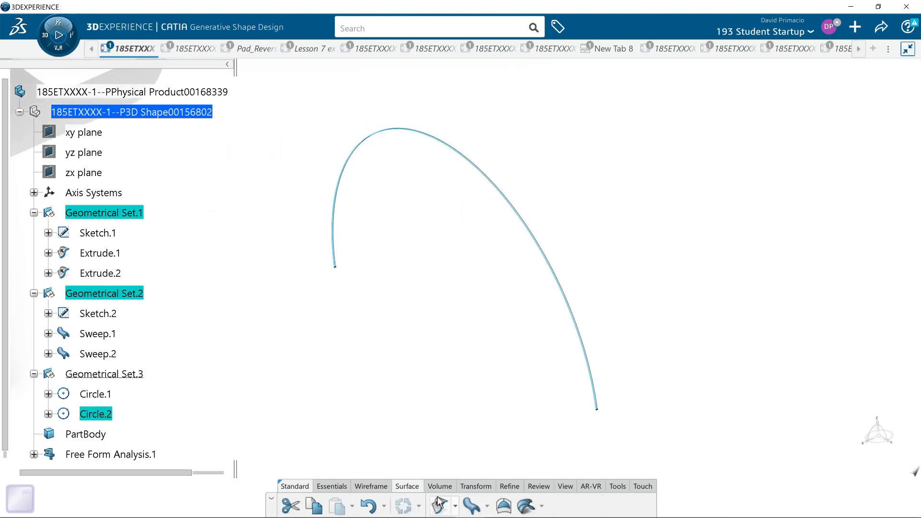
click(439, 503)
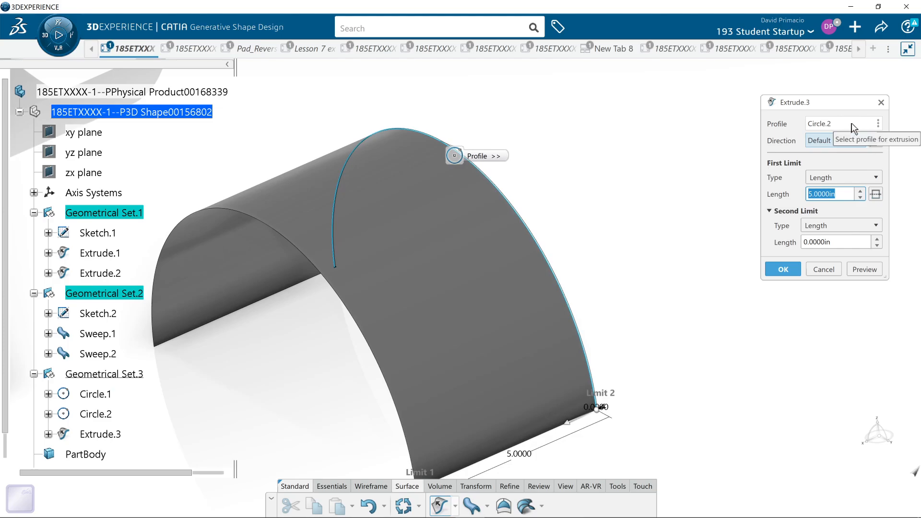
click(791, 272)
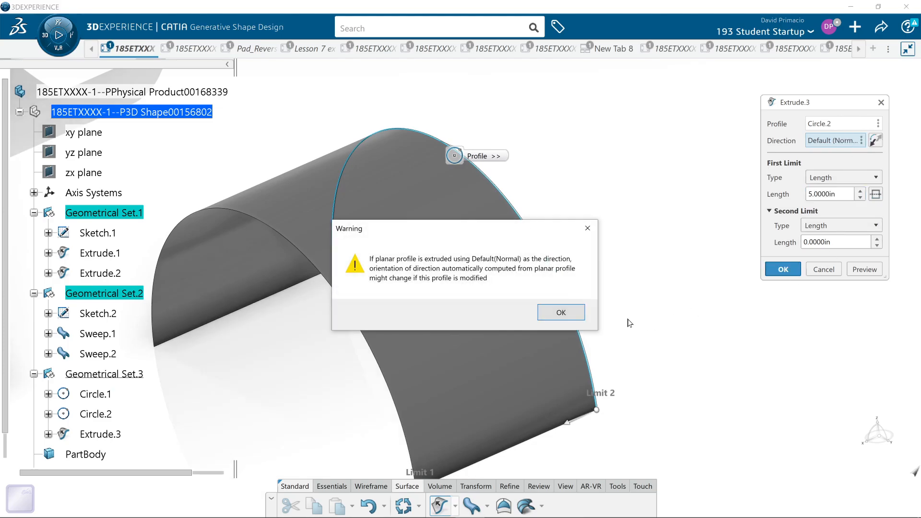
click(560, 316)
Extrude the first arc (Circle.1) 5 in along its normal, reversing the direction so it extends away from the other extrusion.
click(96, 394)
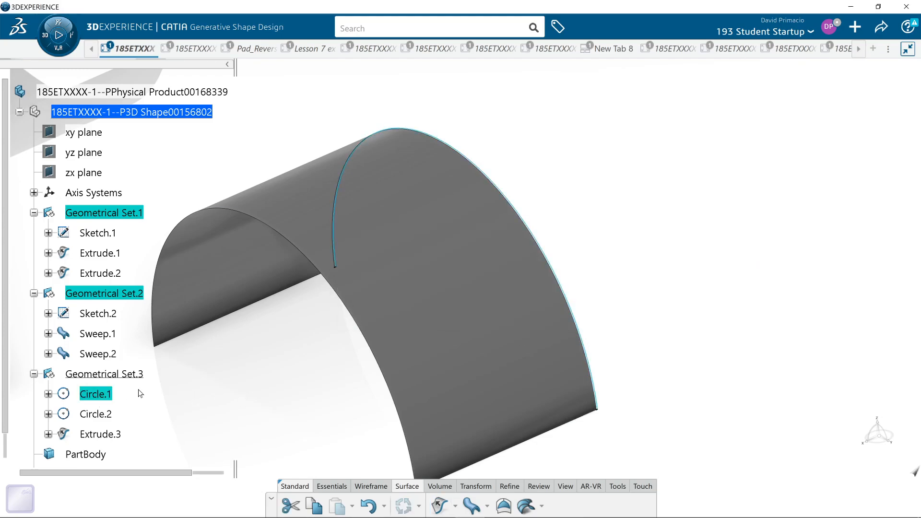
click(440, 506)
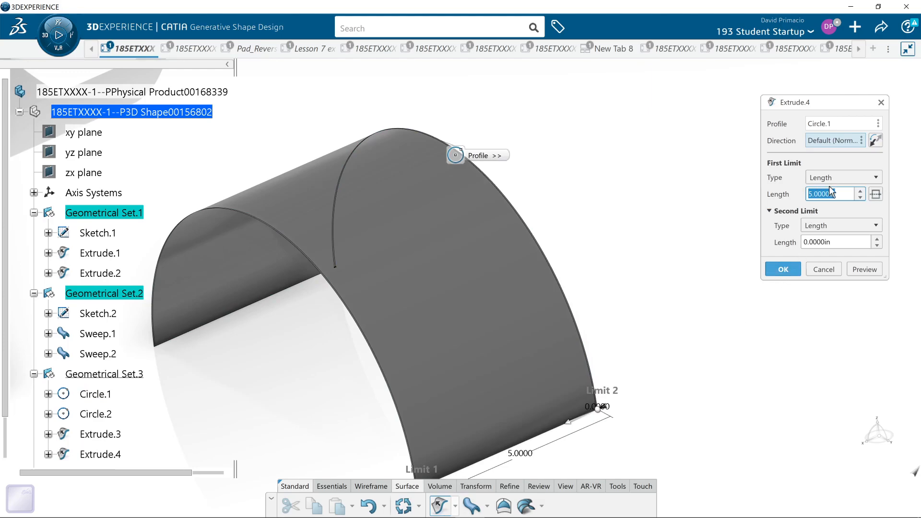
click(876, 140)
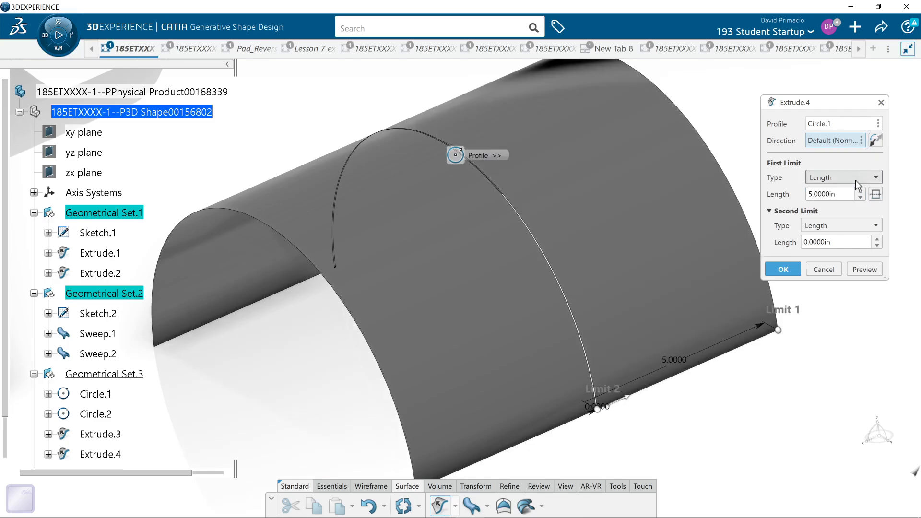
click(781, 270)
click(560, 313)
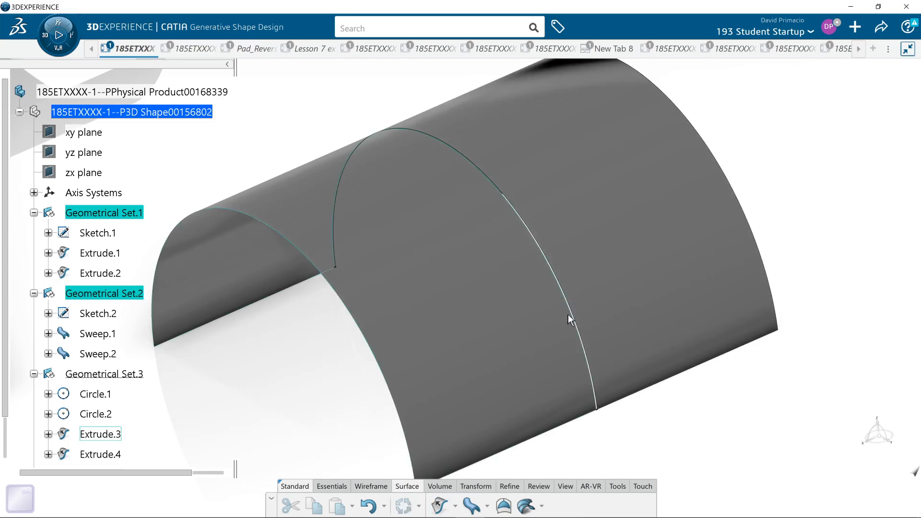
Start a Connect Checker analysis with the two new extruded surfaces as the source elements.
middle_drag(653, 411, 620, 419)
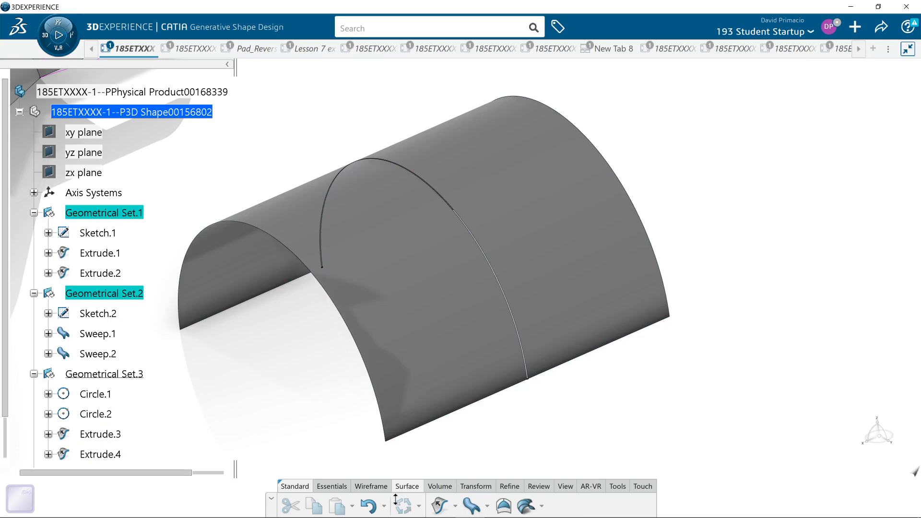
click(372, 487)
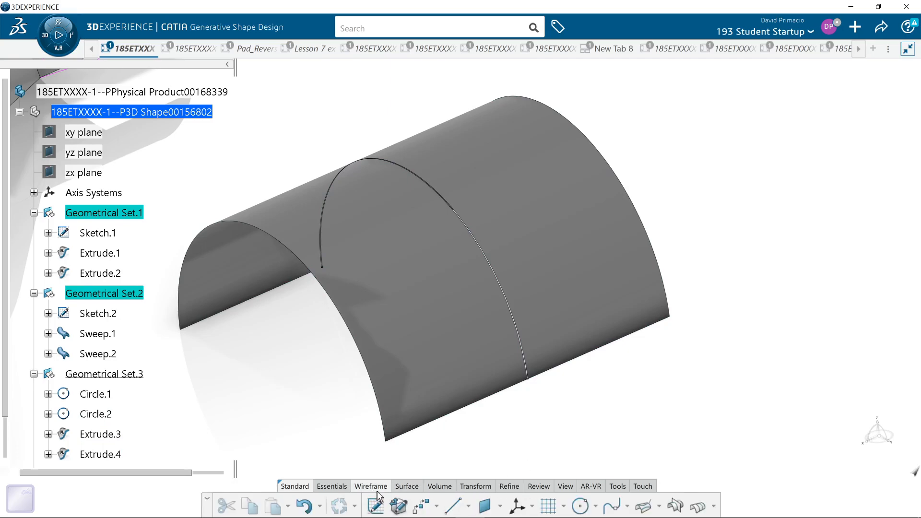
click(538, 488)
click(381, 505)
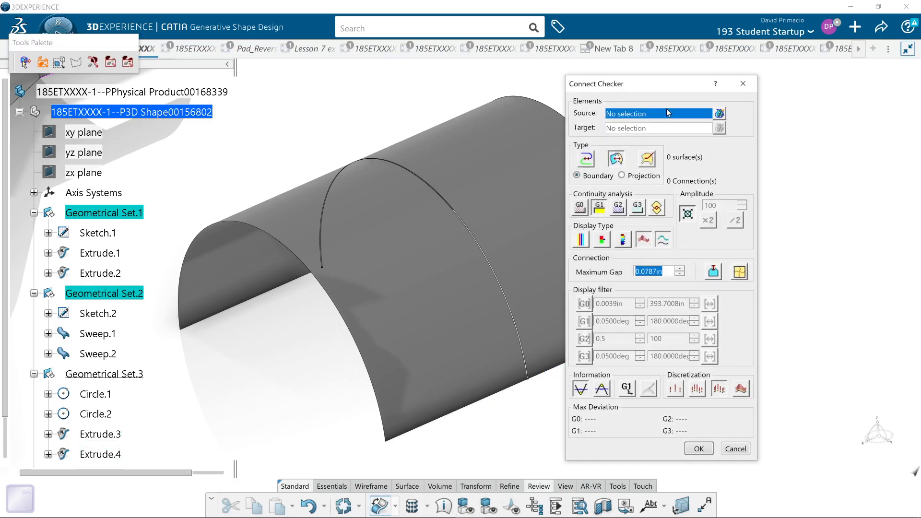
click(421, 283)
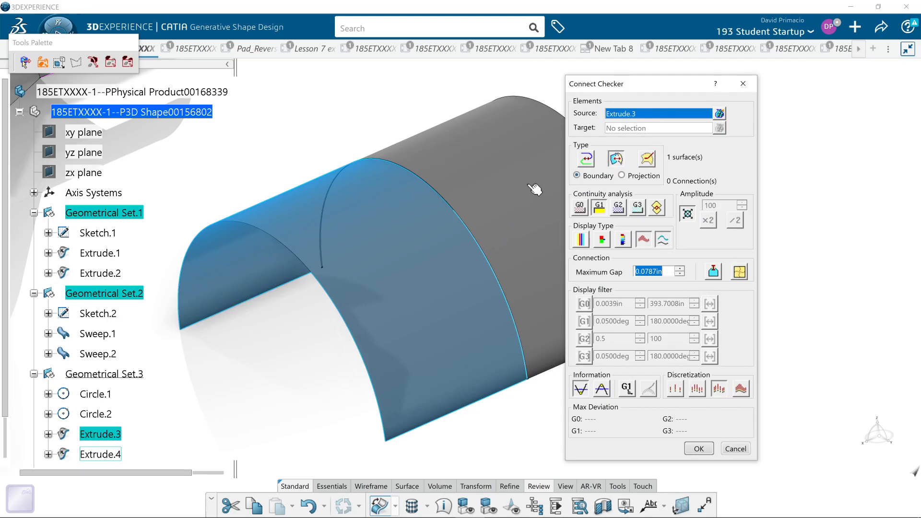
click(533, 191)
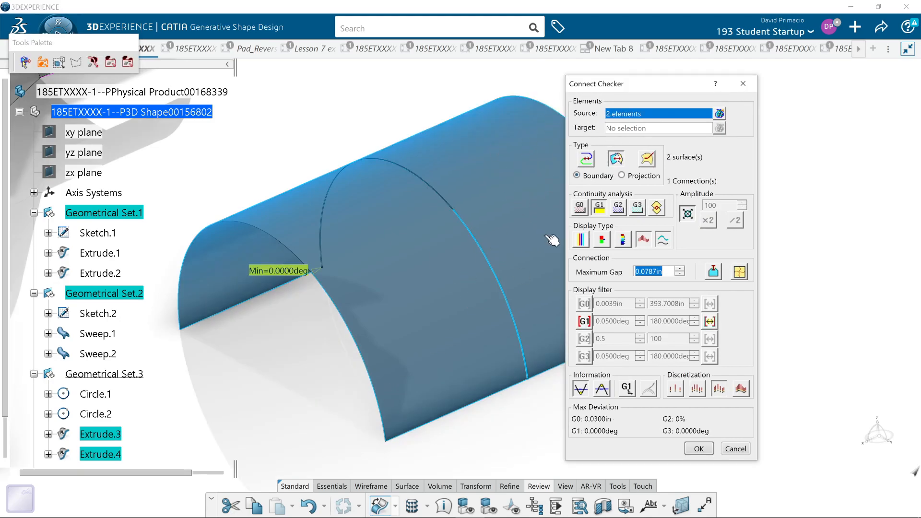
Analyze the G0 continuity between the two extrusions and examine the gap along their shared boundary.
click(580, 207)
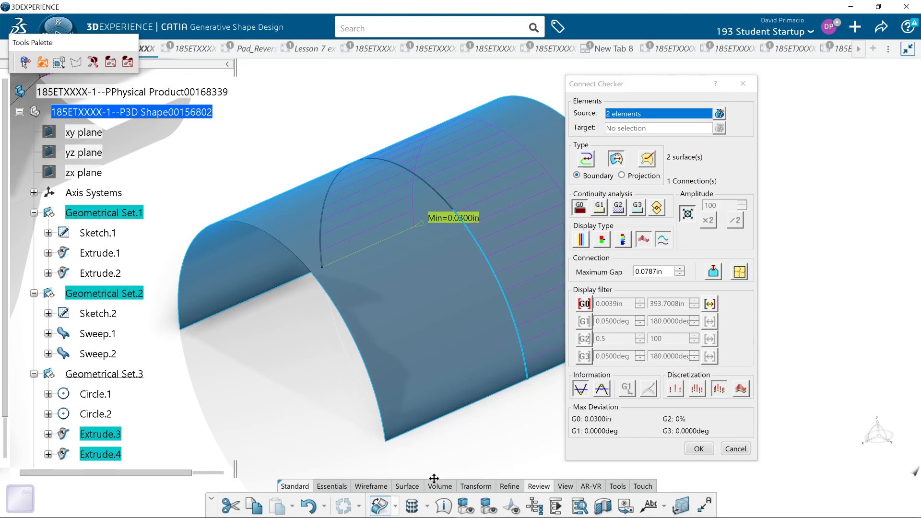
scroll(438, 463, up, 6)
middle_drag(195, 347, 410, 208)
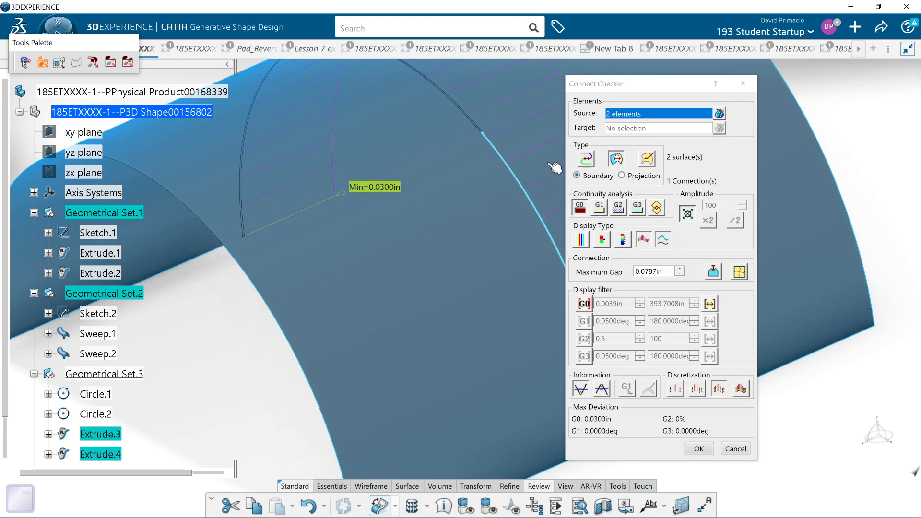
click(615, 160)
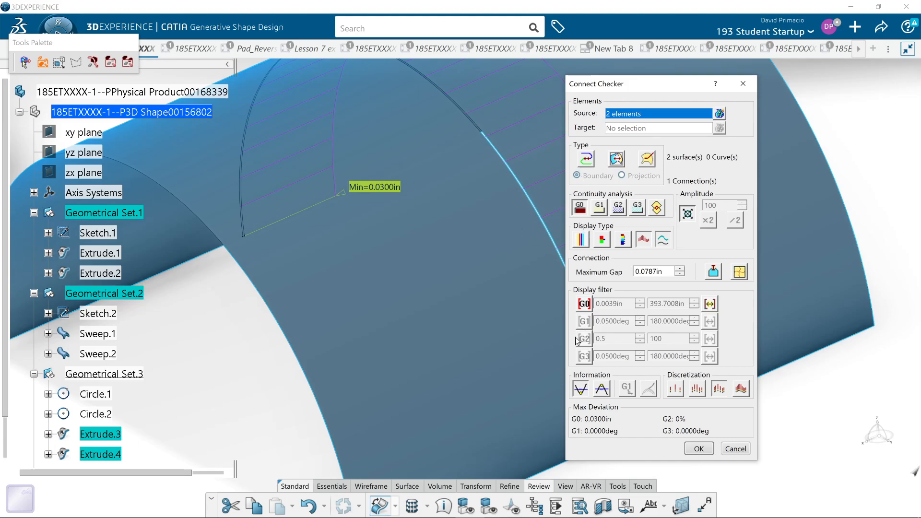
Switch the connection analysis to G1 continuity and keep it on the model.
click(599, 207)
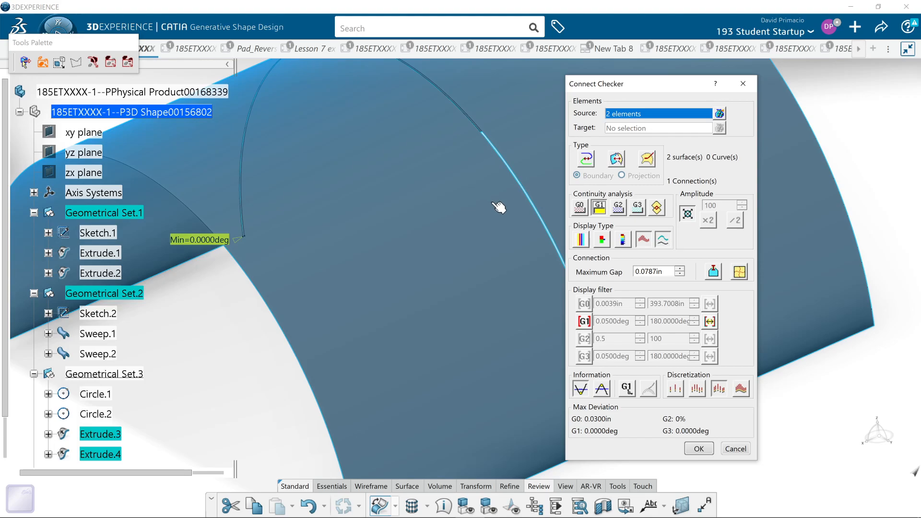
click(698, 448)
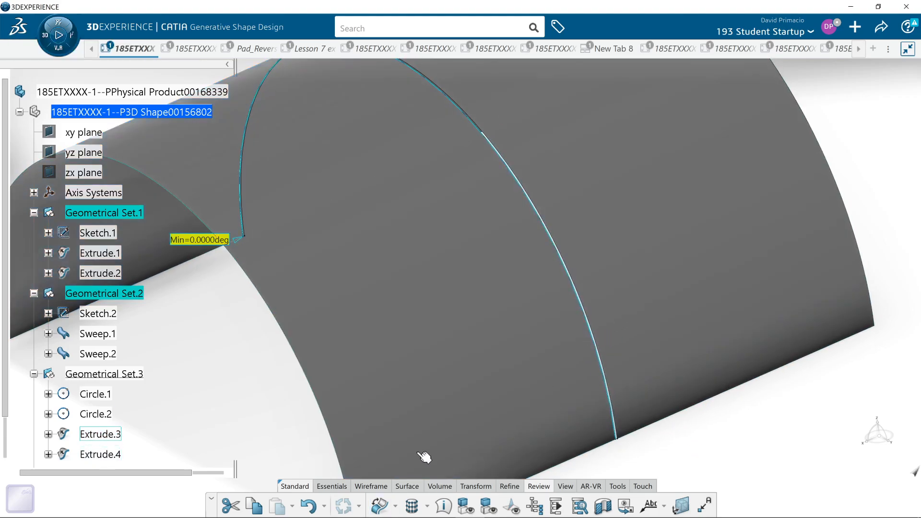
mouse_move(744, 386)
middle_down()
mouse_move(743, 369)
mouse_move(733, 386)
middle_up()
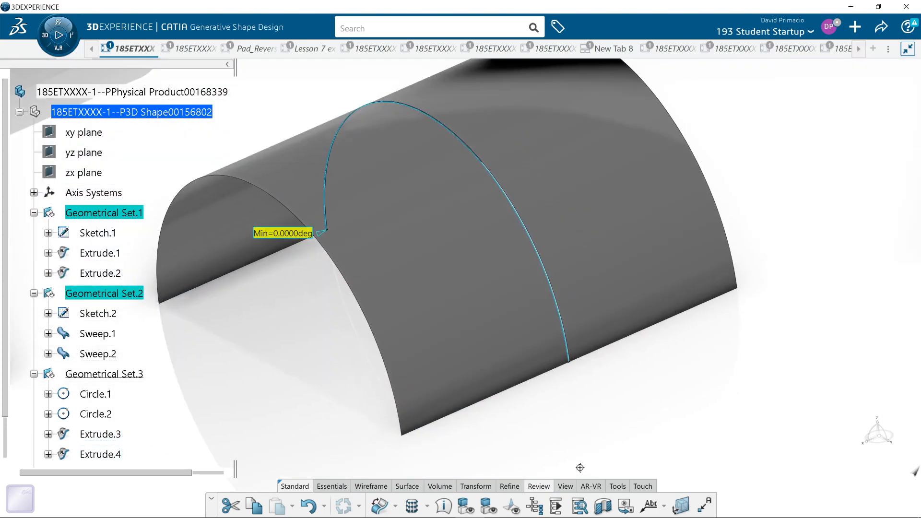
Create a healing surface from Extrude.3 and Extrude.4 with Point continuity and the default merging distance.
middle_drag(477, 492, 451, 504)
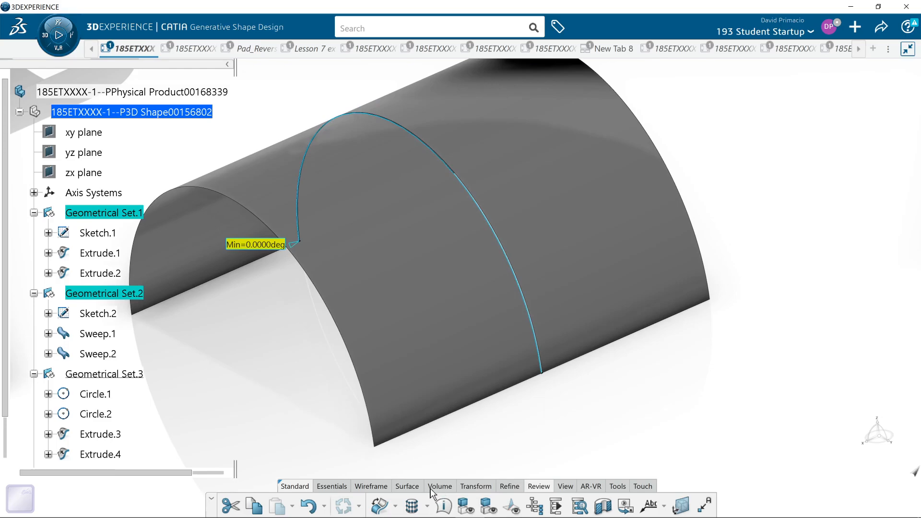
click(394, 507)
click(394, 485)
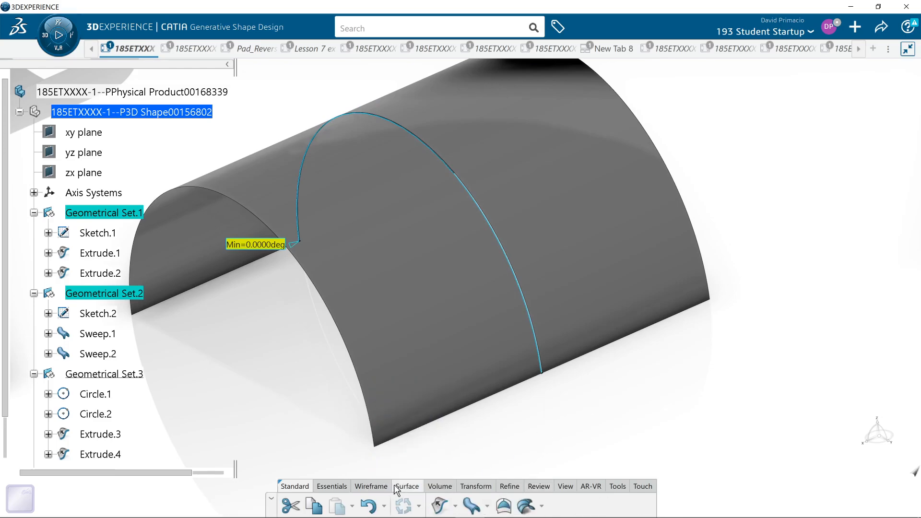
click(476, 486)
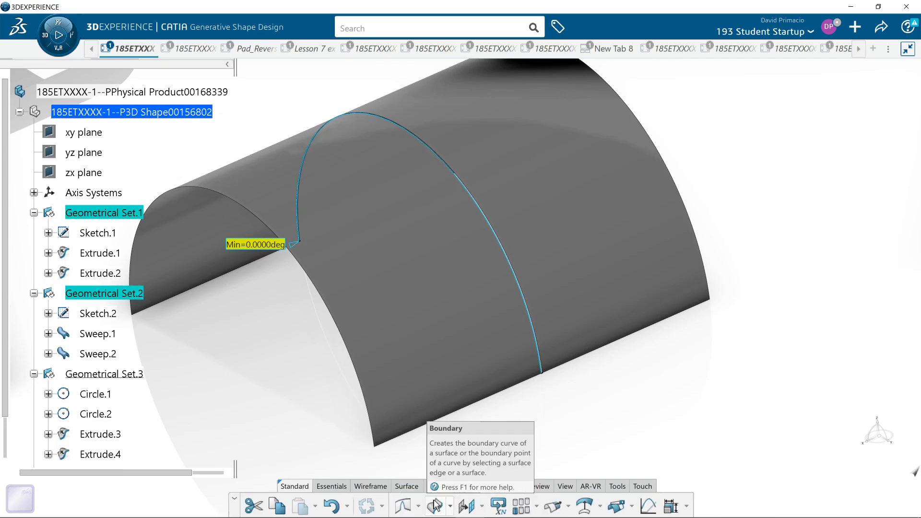
click(418, 506)
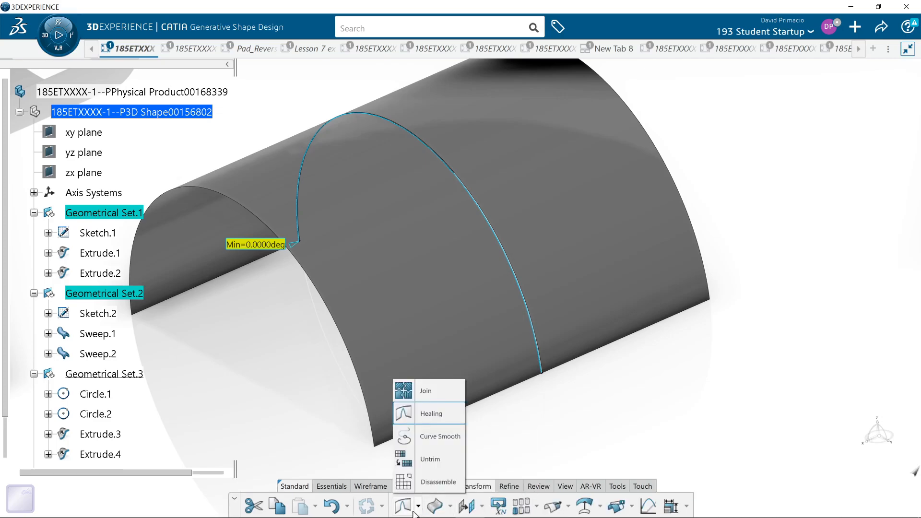
click(424, 410)
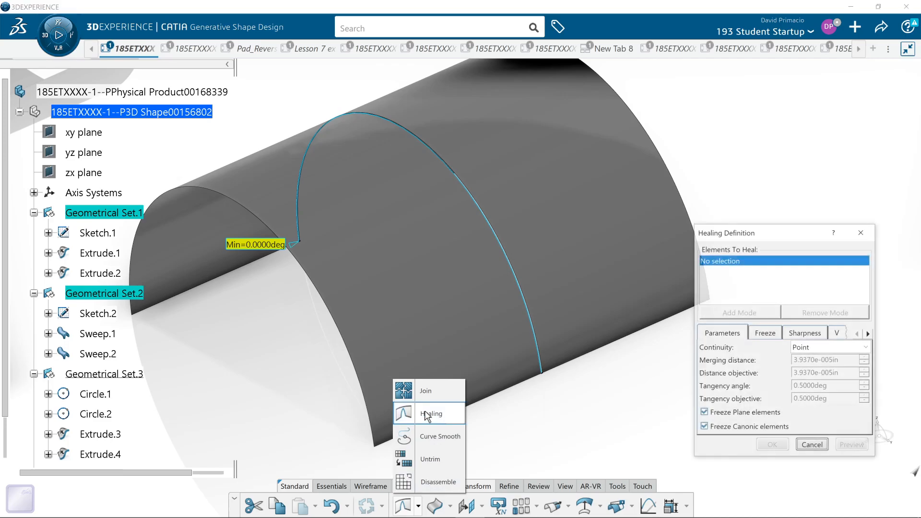
click(457, 363)
click(614, 250)
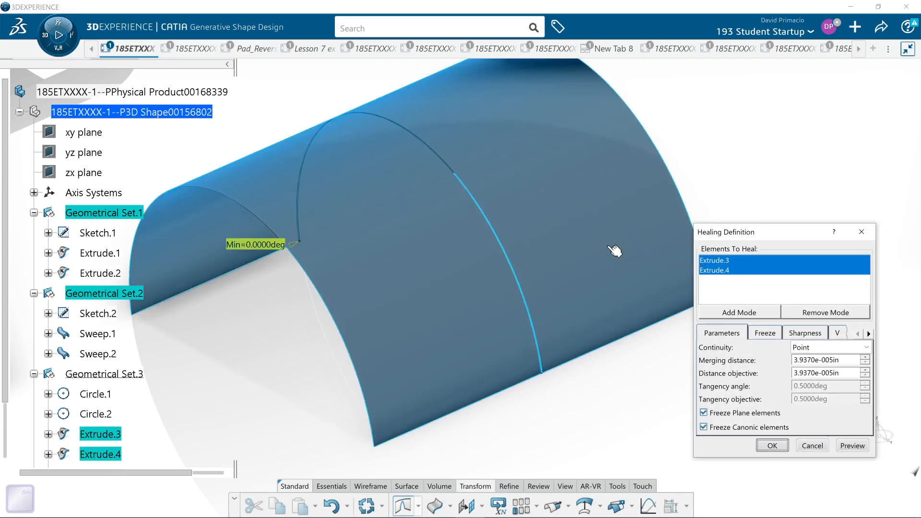
click(771, 445)
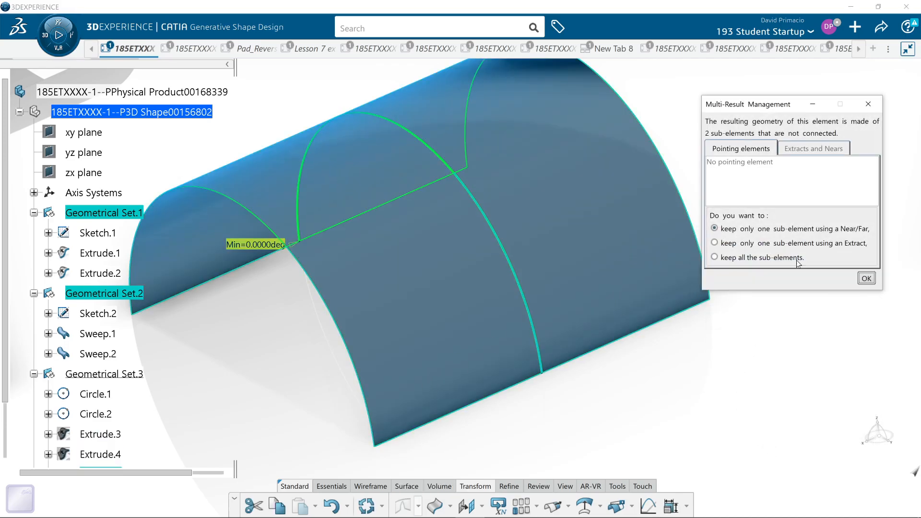
click(866, 278)
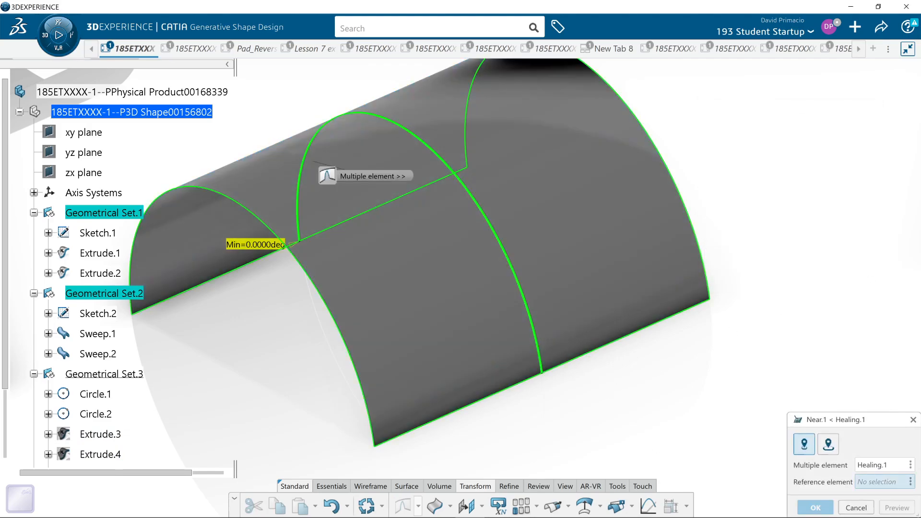
scroll(654, 442, up, 5)
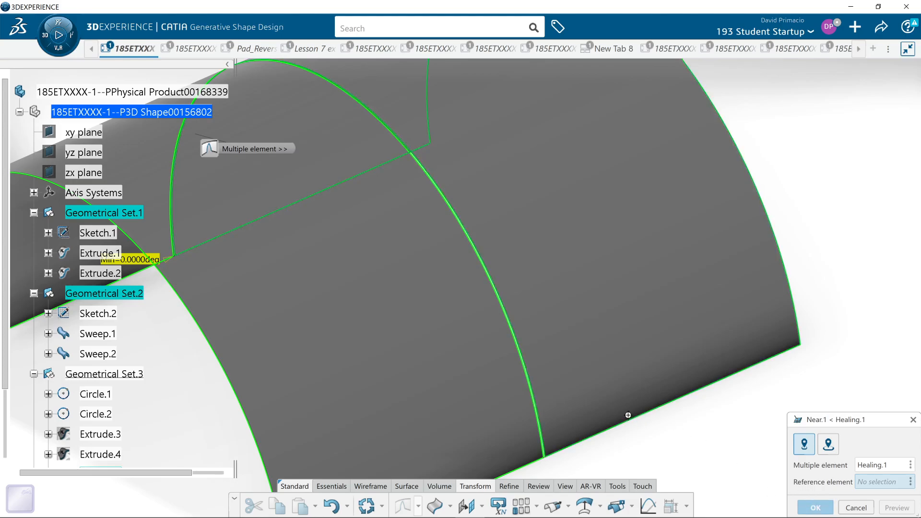
scroll(10, 374, down, 3)
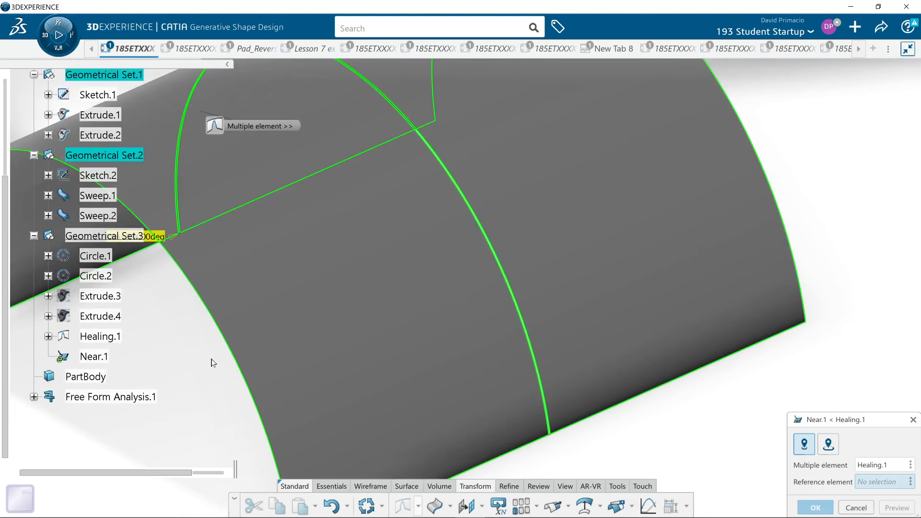
middle_drag(186, 386, 286, 257)
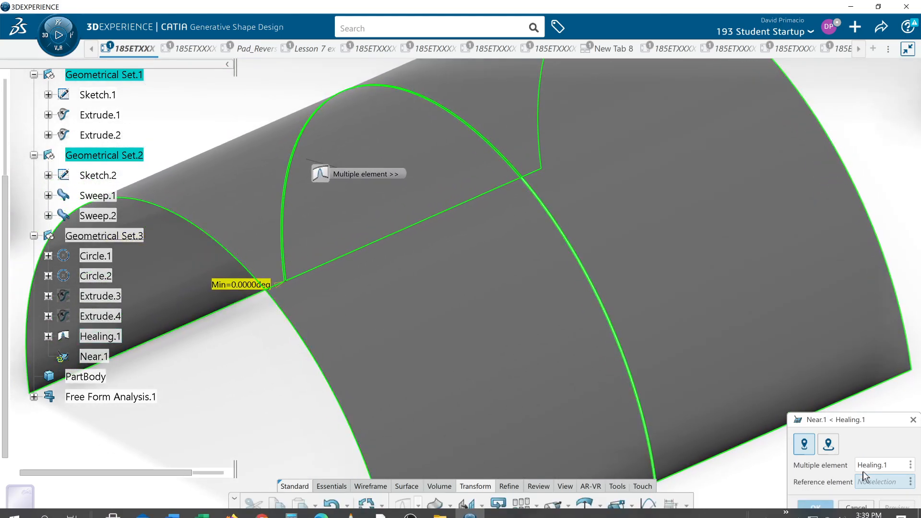
click(857, 509)
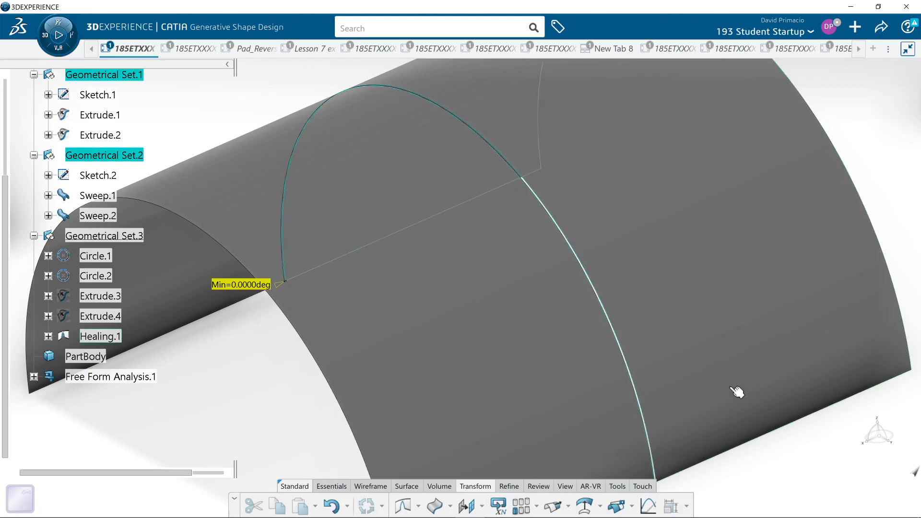
Reopen the healing of the two extrusions, set its merging distance to 0.03 in, and preview it.
click(102, 335)
double_click(102, 335)
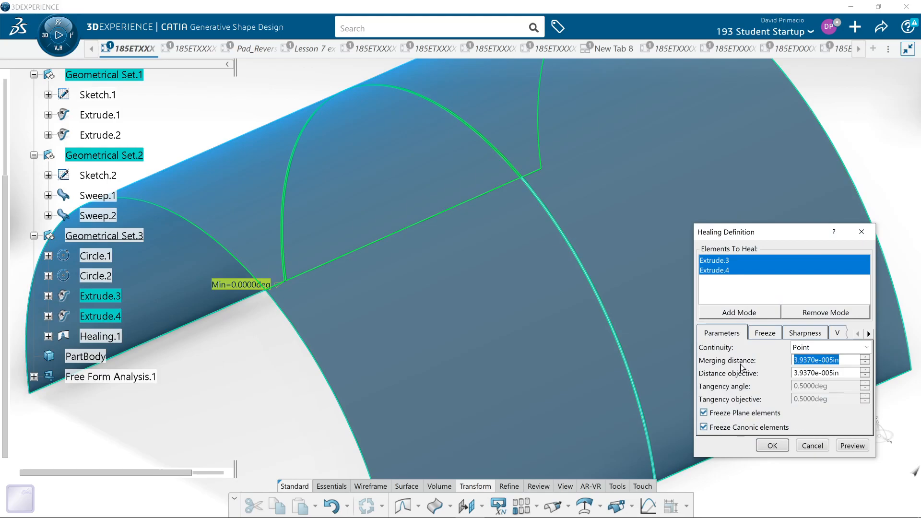
text(.03)
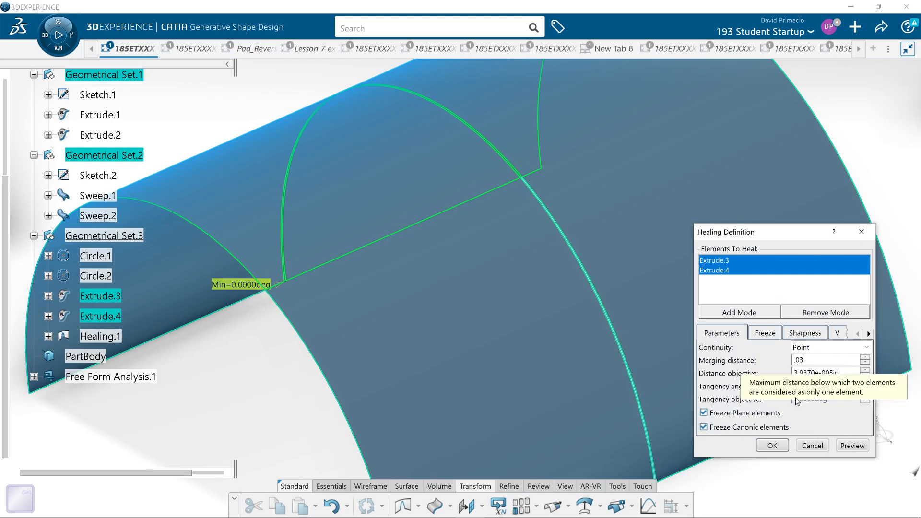
click(859, 441)
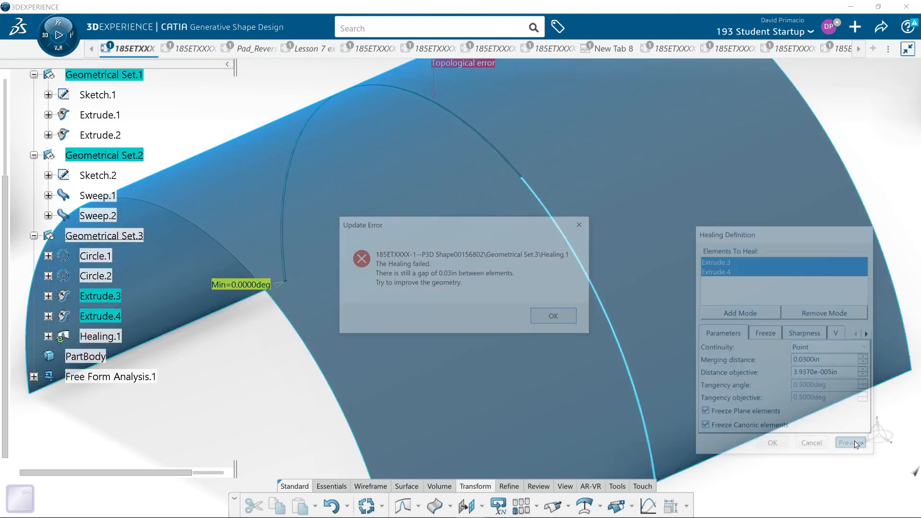
click(545, 318)
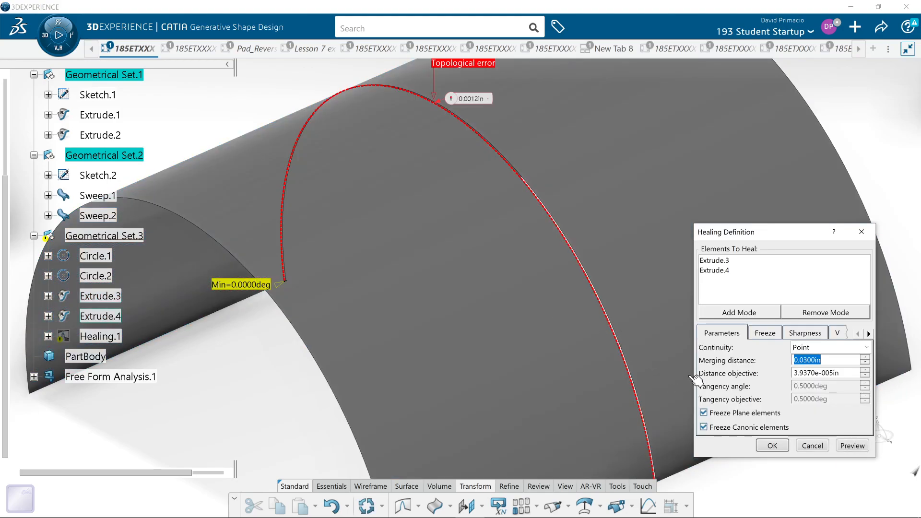
Try a distance objective of 0.03 in for the healing and preview it.
middle_drag(448, 279, 431, 336)
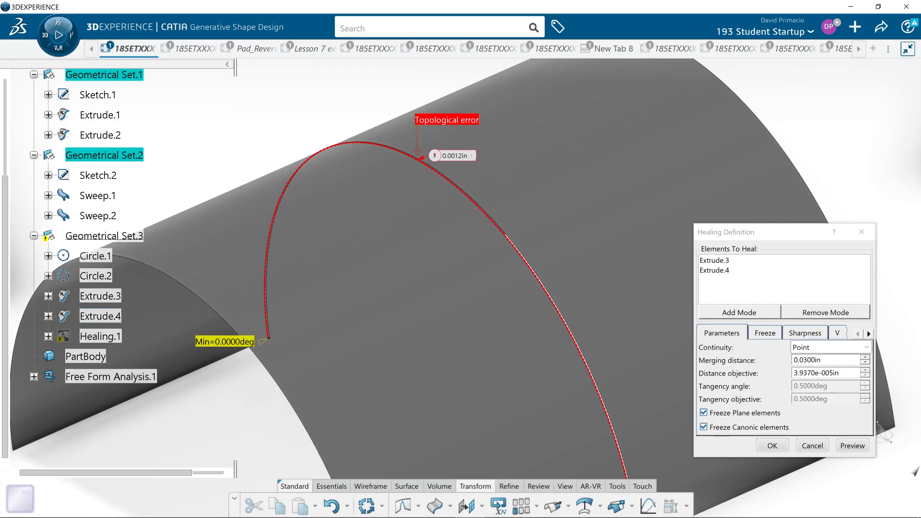
click(823, 361)
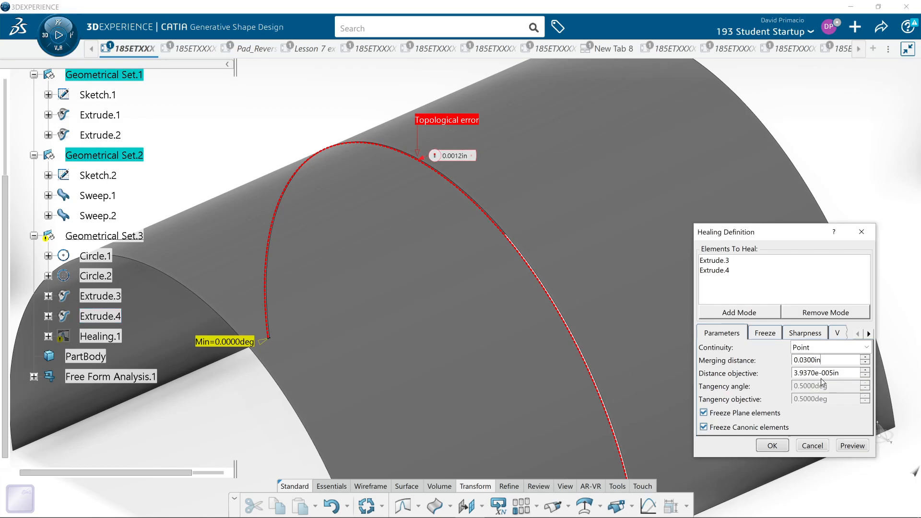
key(Tab)
text(.)
click(858, 448)
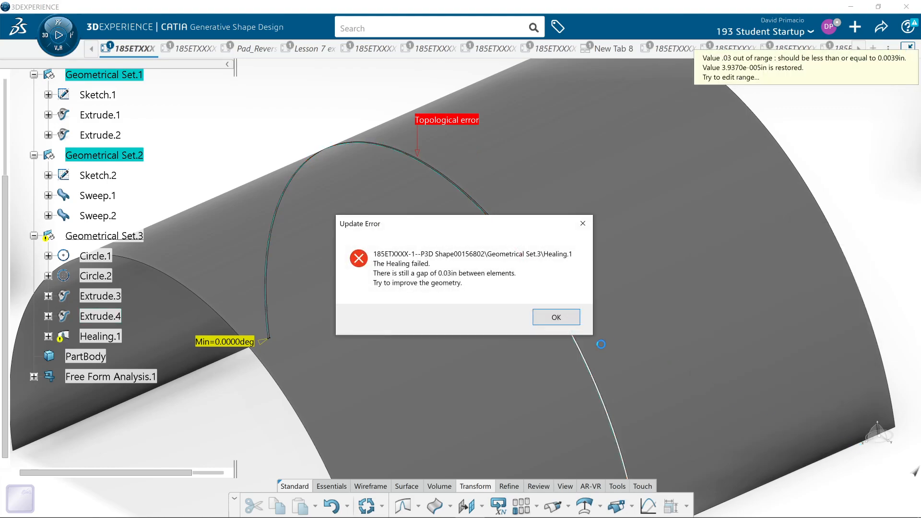
click(552, 317)
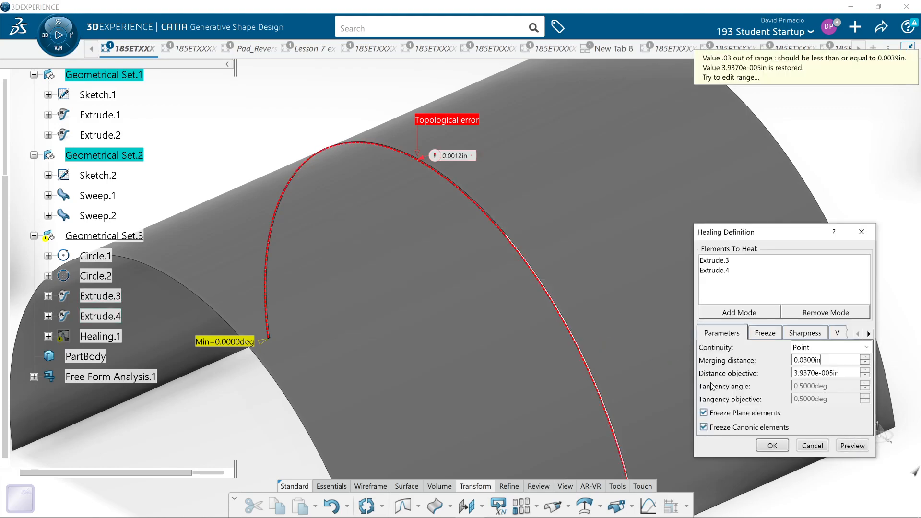
Try 0.1 in for the healing's distance objective, set the merging distance to 0.1 in, and preview and apply the healing.
drag(843, 374, 705, 386)
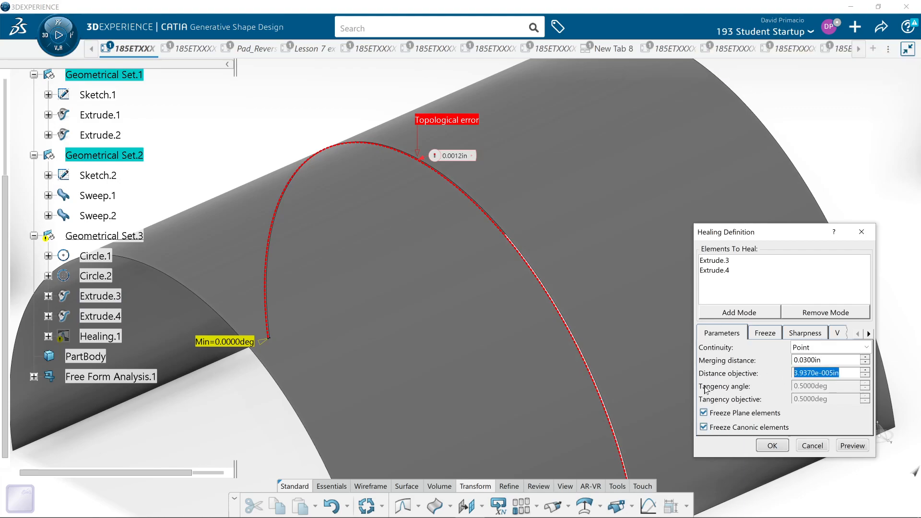
text(.1)
drag(837, 361, 729, 393)
text(.1)
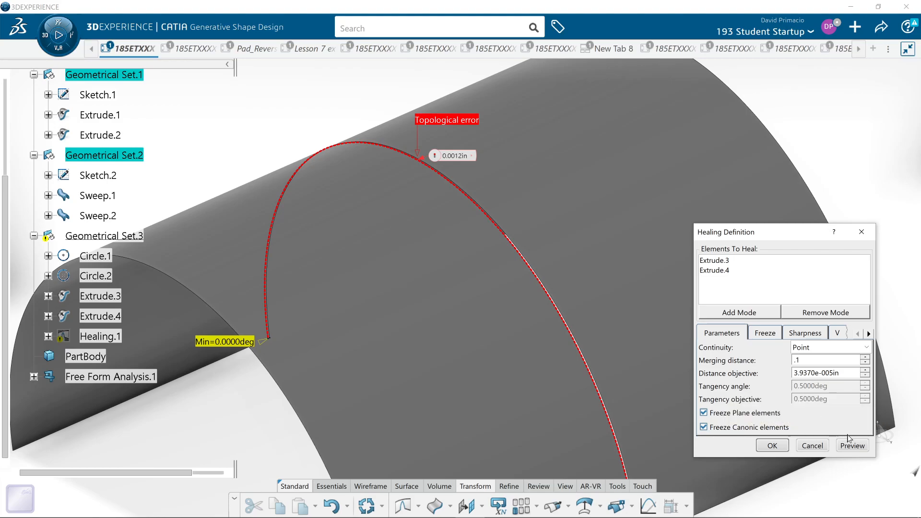
click(853, 446)
click(555, 322)
click(772, 445)
click(552, 316)
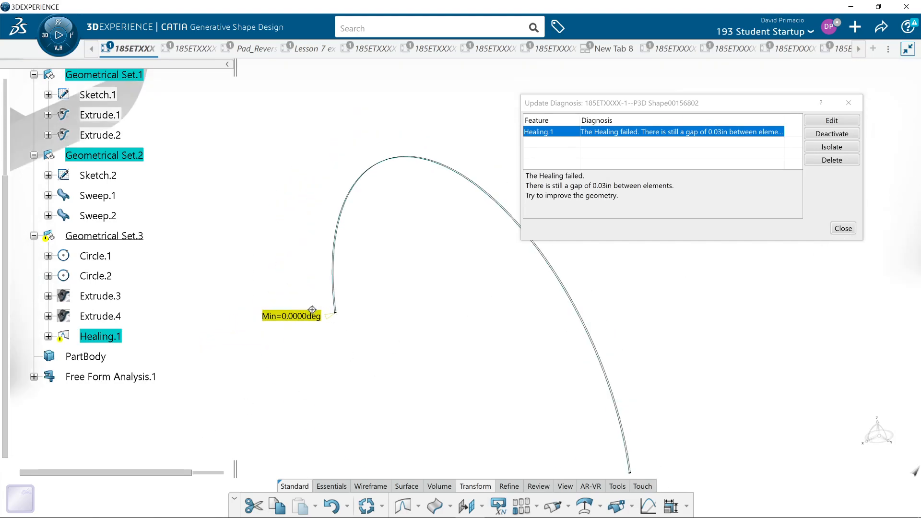
middle_drag(554, 387, 384, 359)
middle_drag(456, 364, 483, 361)
middle_drag(341, 312, 347, 319)
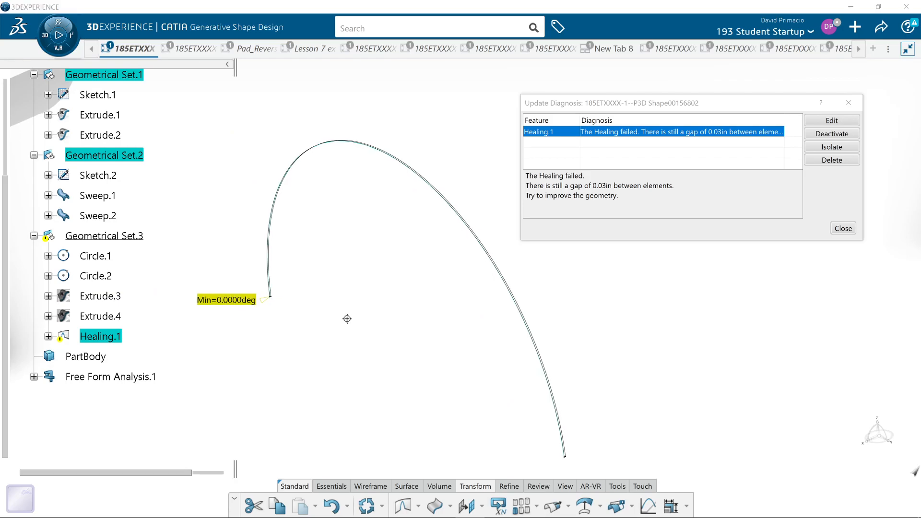
key(alt+Tab)
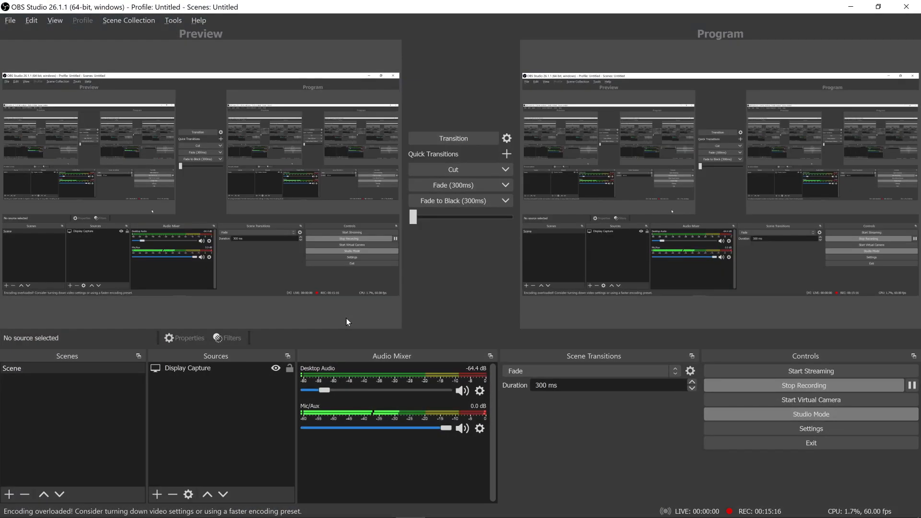